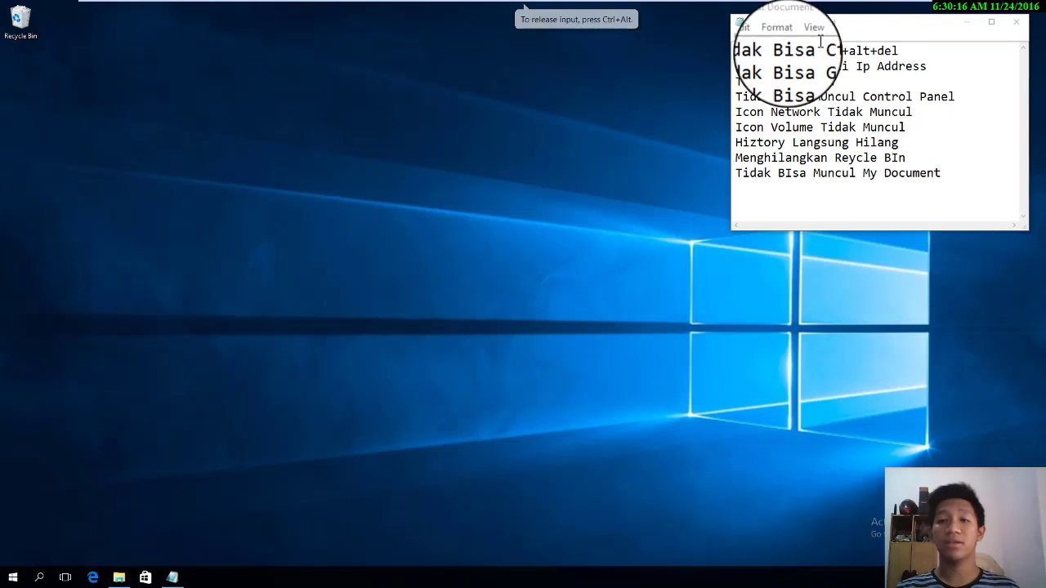
- Launch Microsoft Management Console with the mmc command, allow it to make changes to the PC, and maximize its window
{"action": "left_click_drag", "start_coordinate": [754, 51], "coordinate": [1011, 205]}
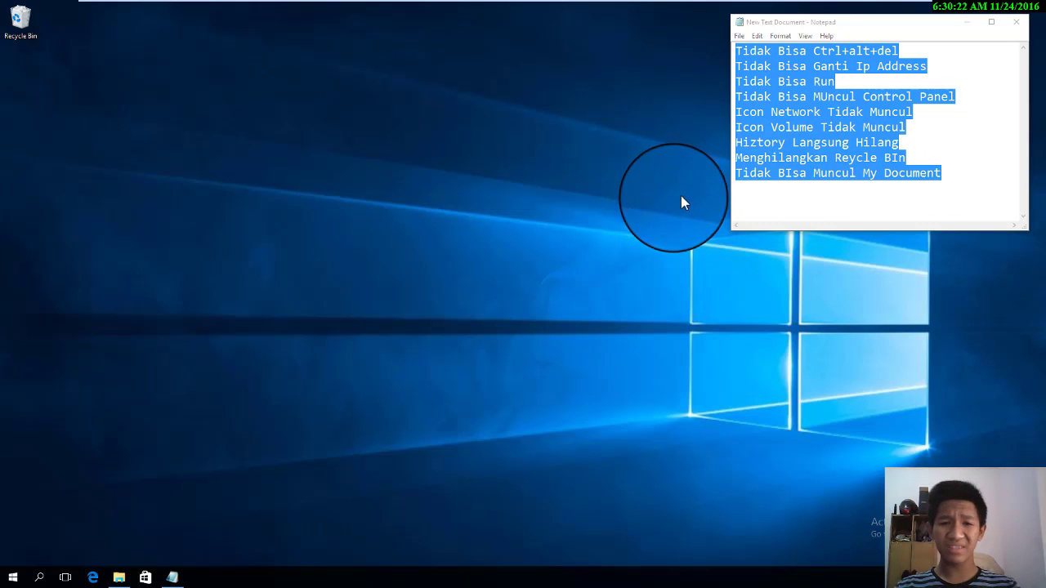
{"action": "left_click", "coordinate": [20, 578]}
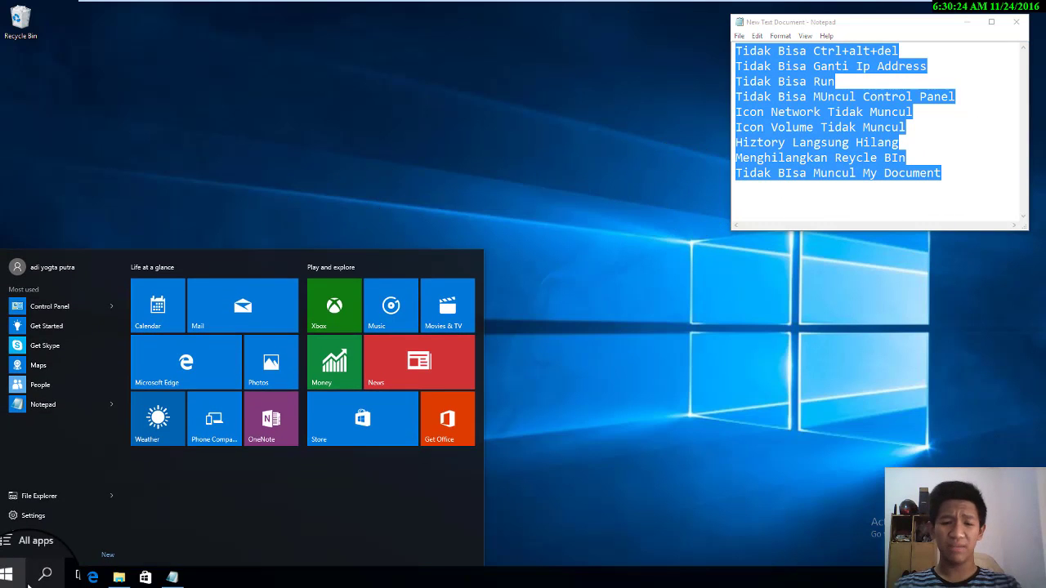
{"action": "type", "text": "mmc"}
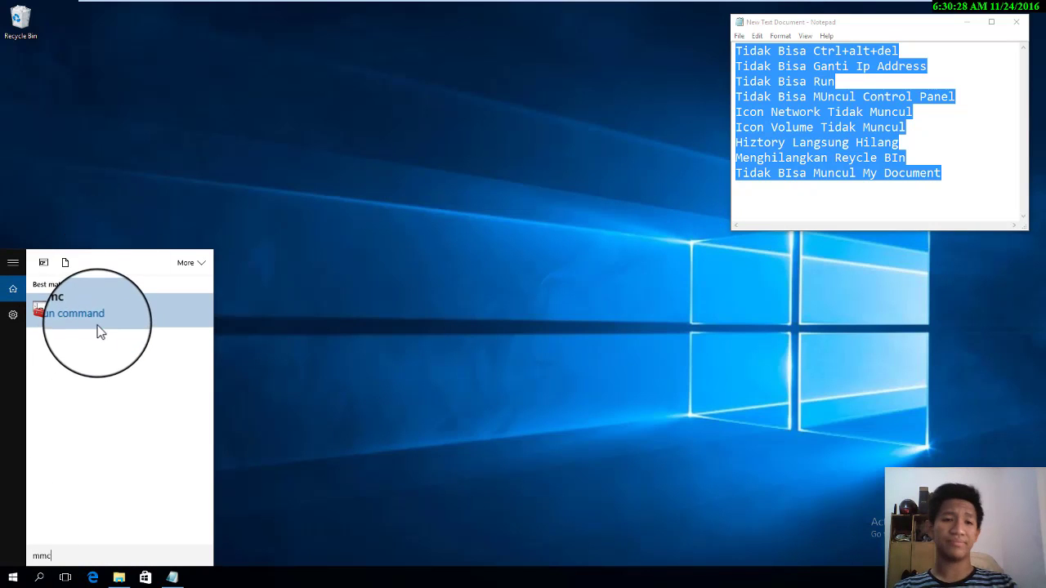
{"action": "left_click", "coordinate": [98, 331]}
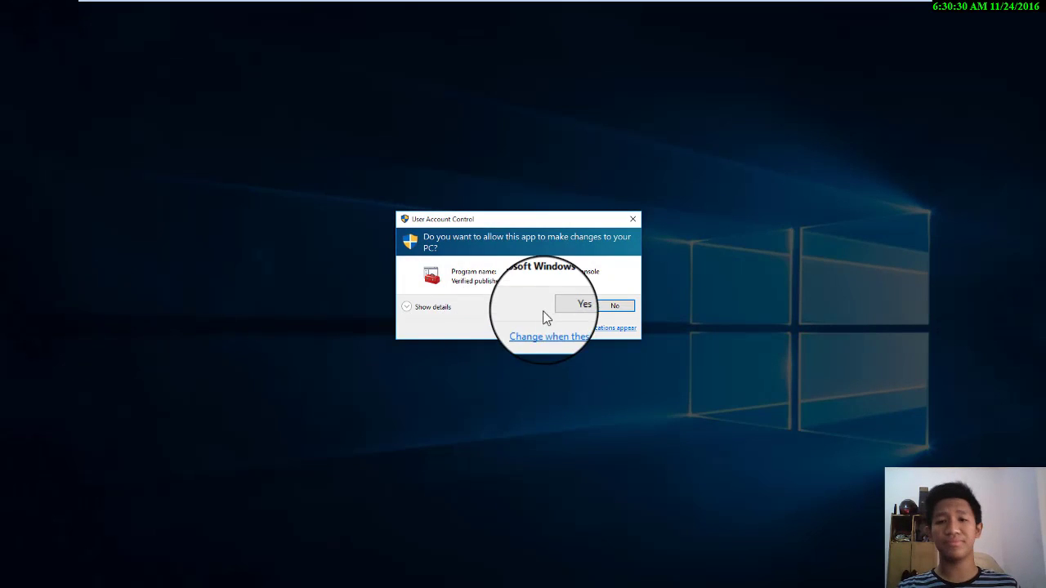
{"action": "left_click", "coordinate": [557, 312]}
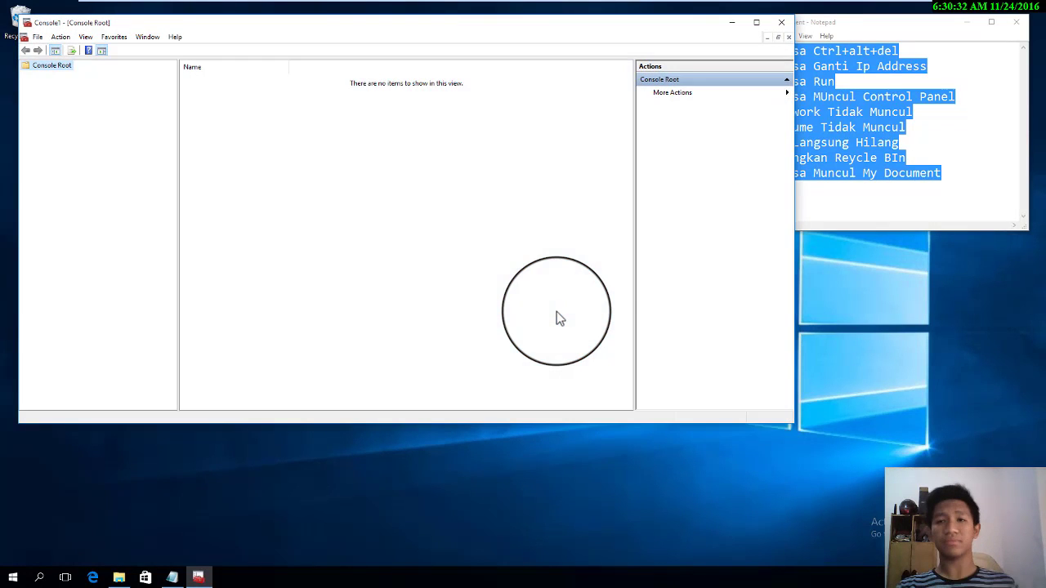
{"action": "left_click", "coordinate": [756, 31]}
{"action": "left_click", "coordinate": [172, 578]}
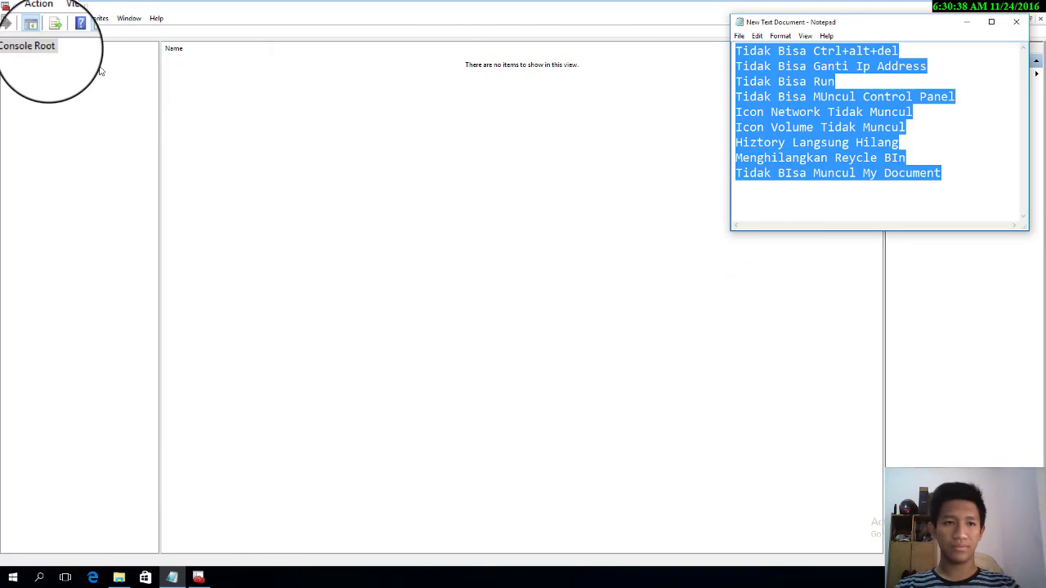
- Add the Group Policy Object snap-in to the console for the local user Tamu
{"action": "left_click", "coordinate": [19, 20]}
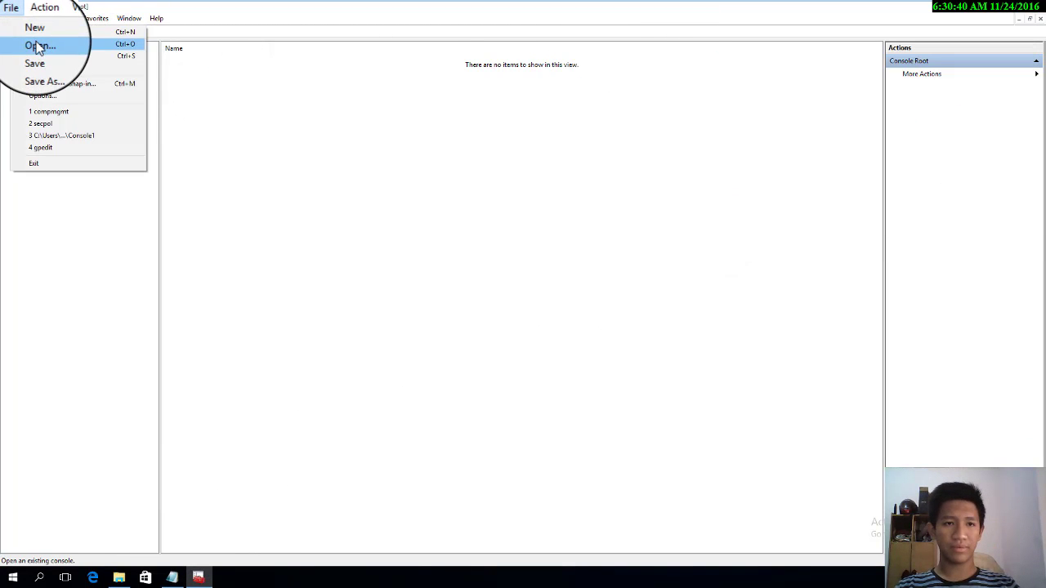
{"action": "left_click", "coordinate": [49, 83]}
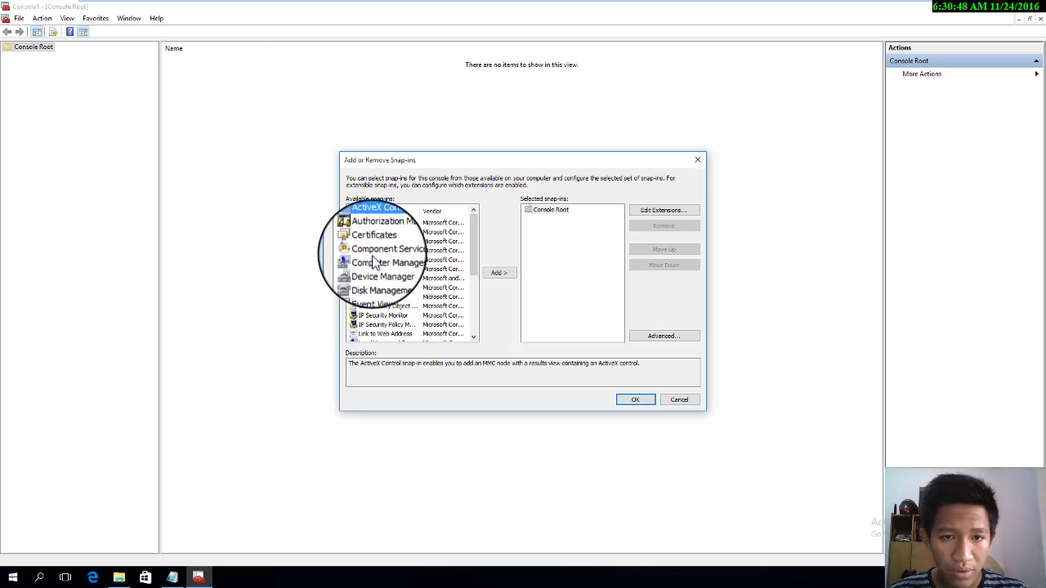
{"action": "left_click", "coordinate": [384, 306]}
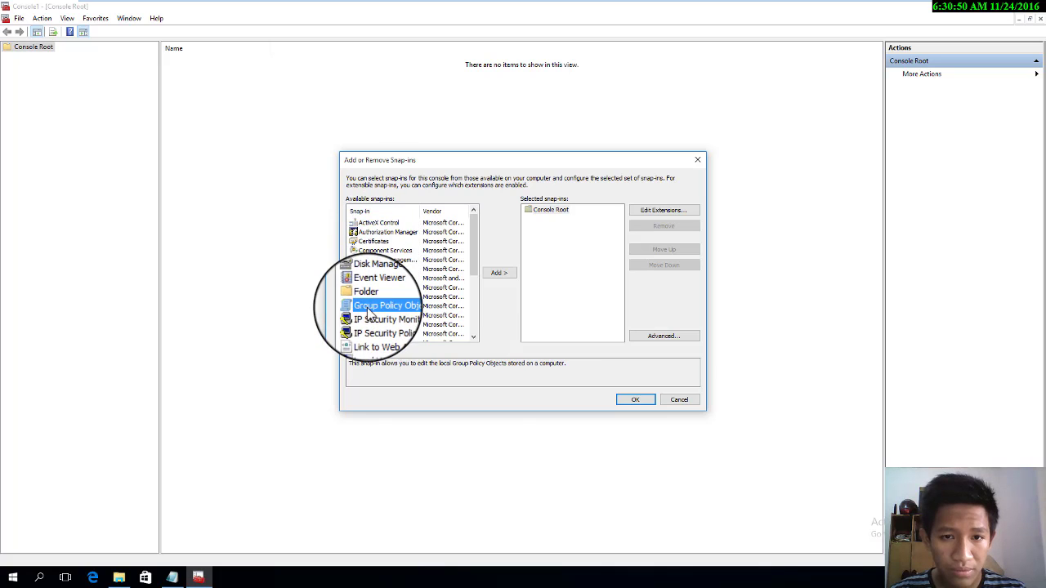
{"action": "left_click", "coordinate": [500, 275]}
{"action": "left_click", "coordinate": [594, 320]}
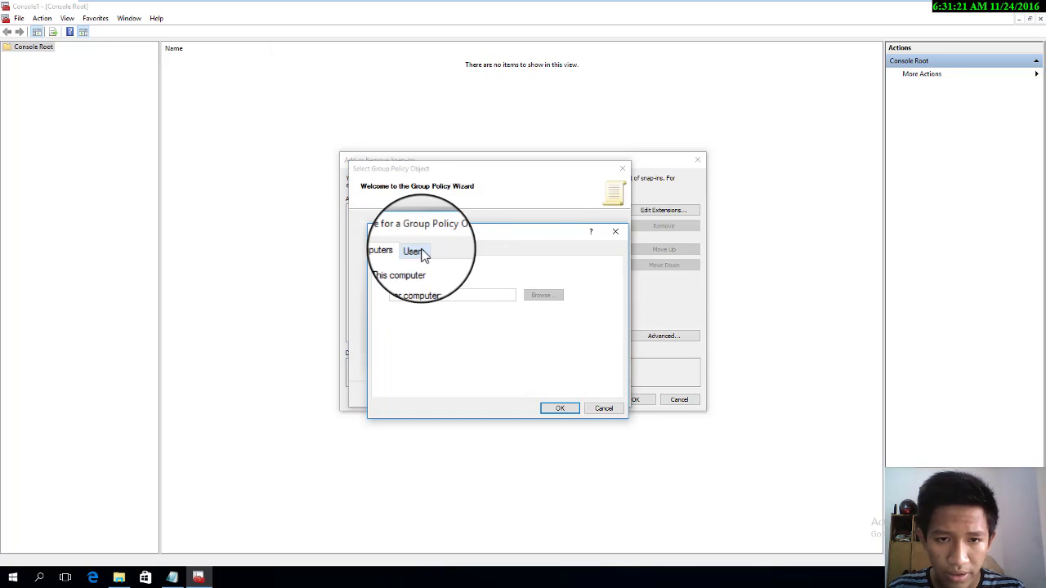
{"action": "left_click", "coordinate": [416, 249]}
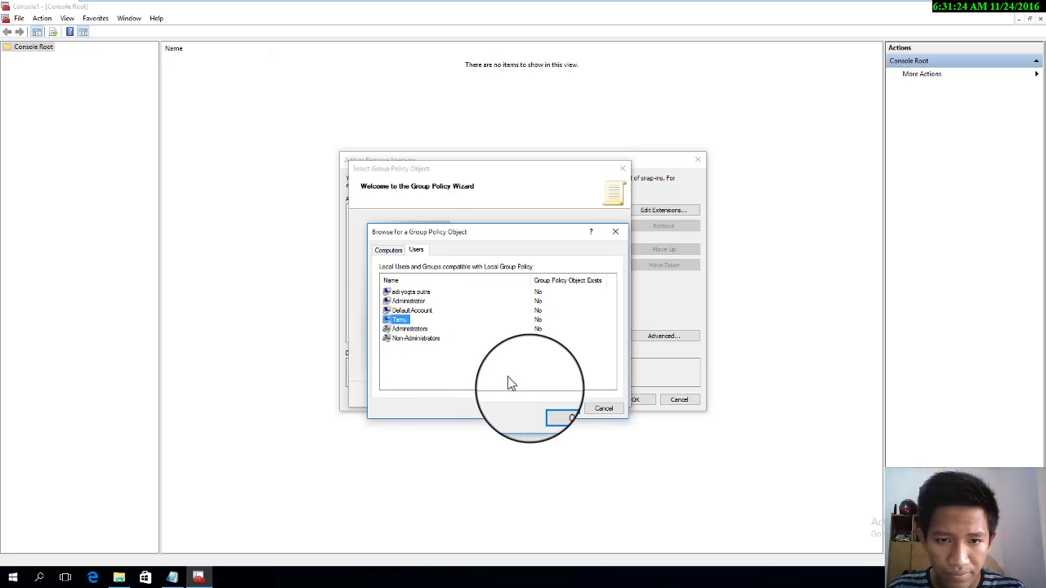
{"action": "left_click", "coordinate": [560, 407]}
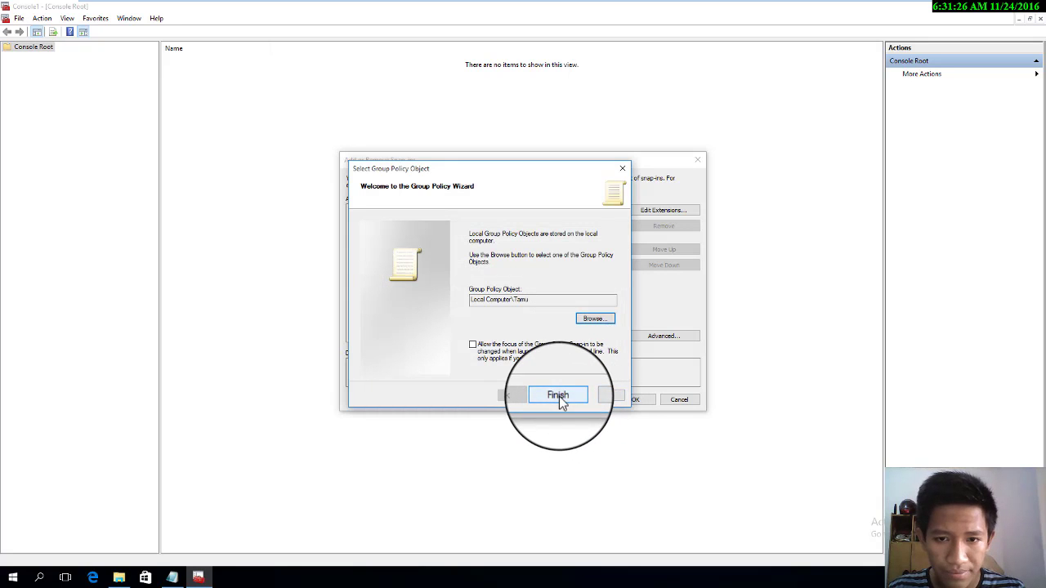
{"action": "left_click", "coordinate": [560, 396]}
{"action": "left_click", "coordinate": [631, 401]}
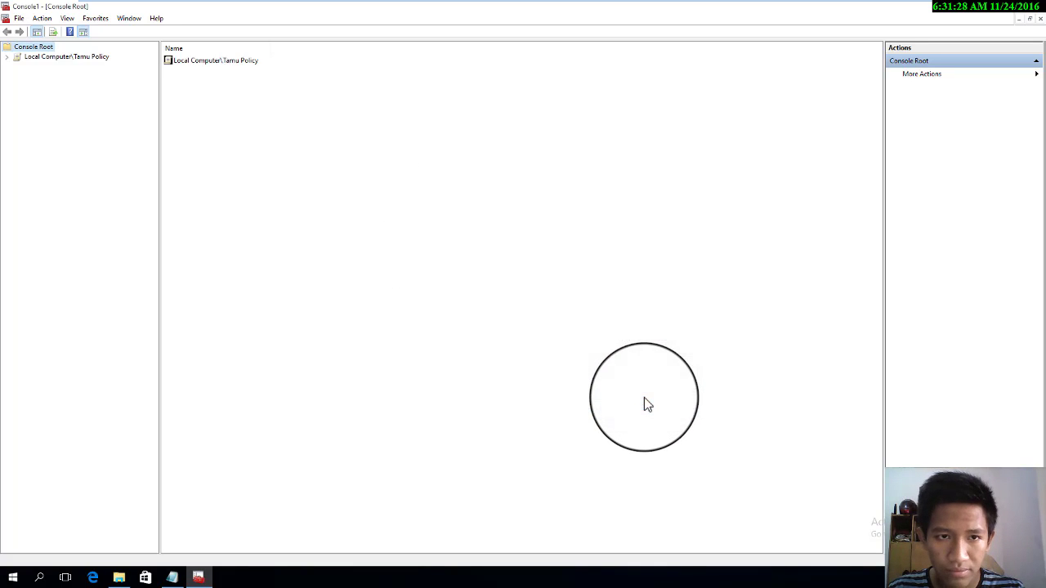
- Open the Local Computer\Tamu Policy and highlight the line "Tidak Bisa Ctrl+alt+del" in the Notepad list
{"action": "double_click", "coordinate": [210, 66]}
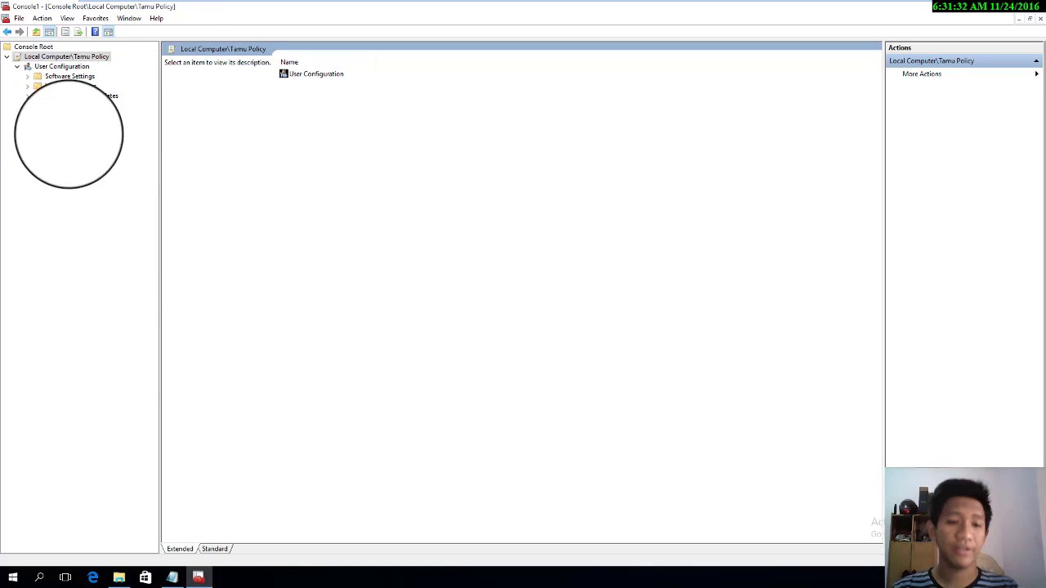
{"action": "left_click", "coordinate": [171, 578]}
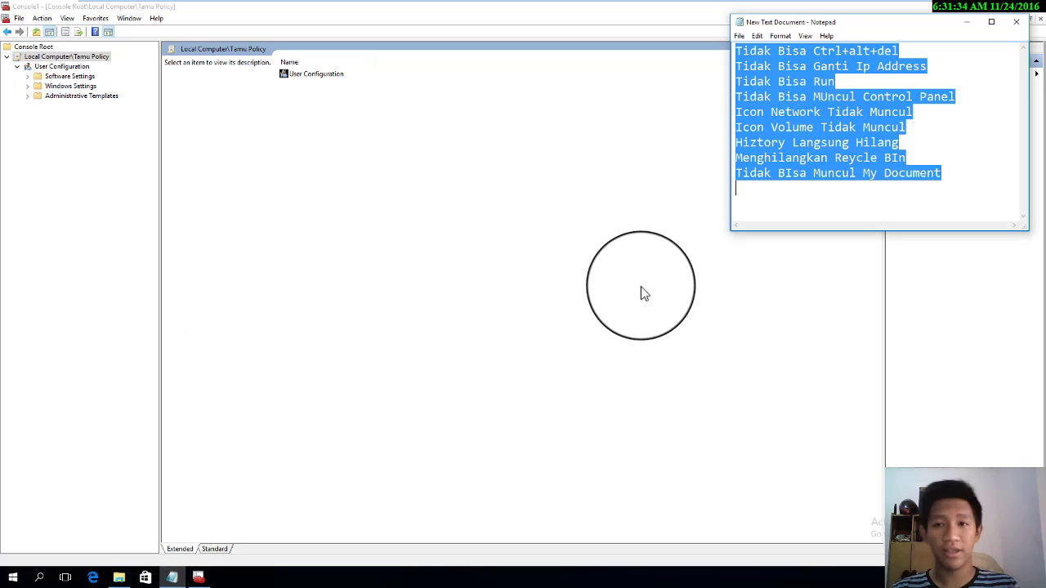
{"action": "left_click", "coordinate": [813, 72]}
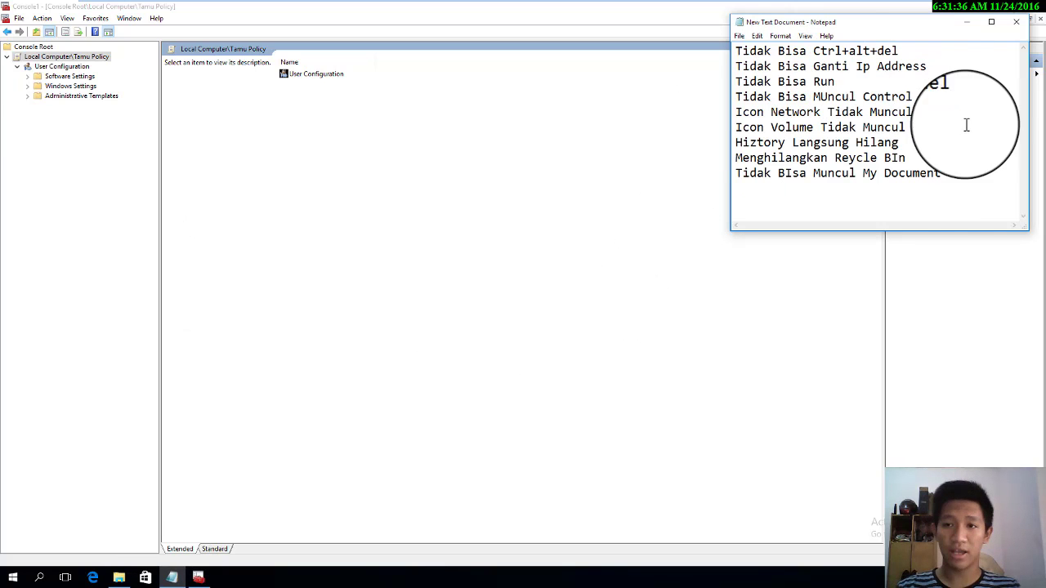
{"action": "left_click", "coordinate": [959, 172]}
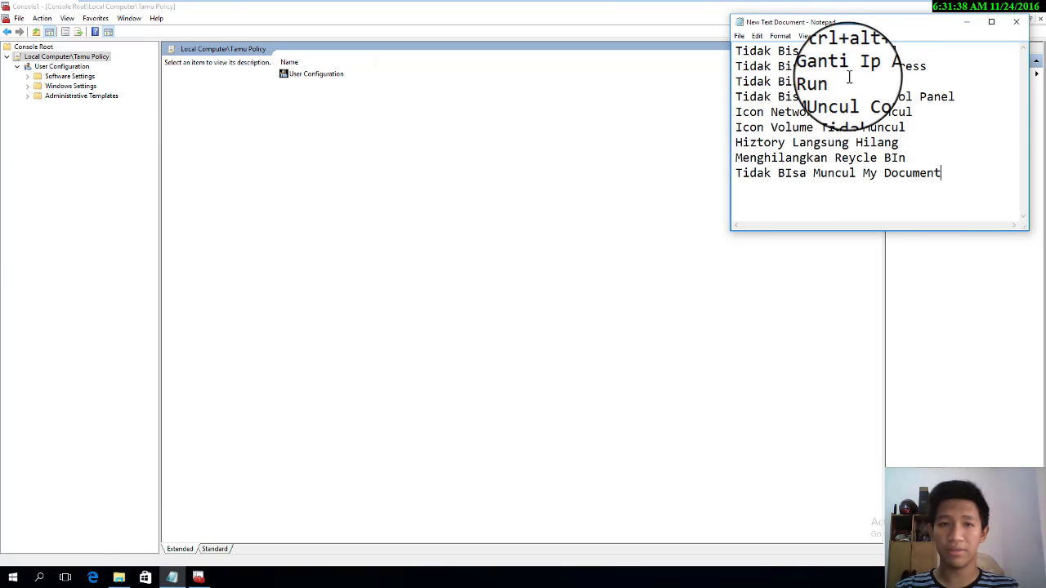
{"action": "left_click_drag", "start_coordinate": [901, 50], "coordinate": [717, 33]}
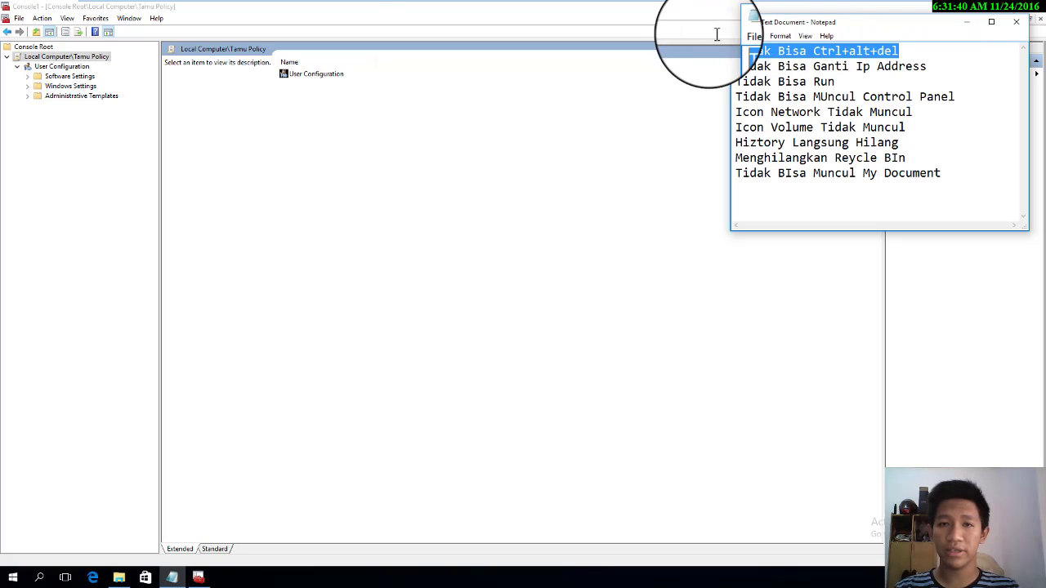
- Open the Ctrl+Alt+Del Options policies in the System folder of Administrative Templates
{"action": "left_click", "coordinate": [32, 94]}
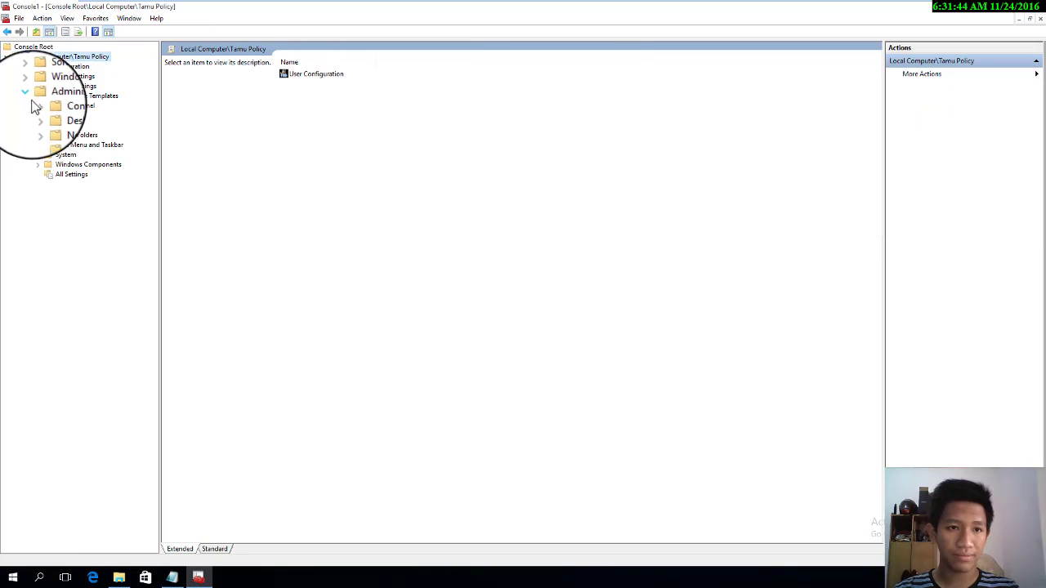
{"action": "left_click", "coordinate": [38, 164]}
{"action": "scroll", "coordinate": [40, 161], "scroll_direction": "down", "scroll_amount": 1}
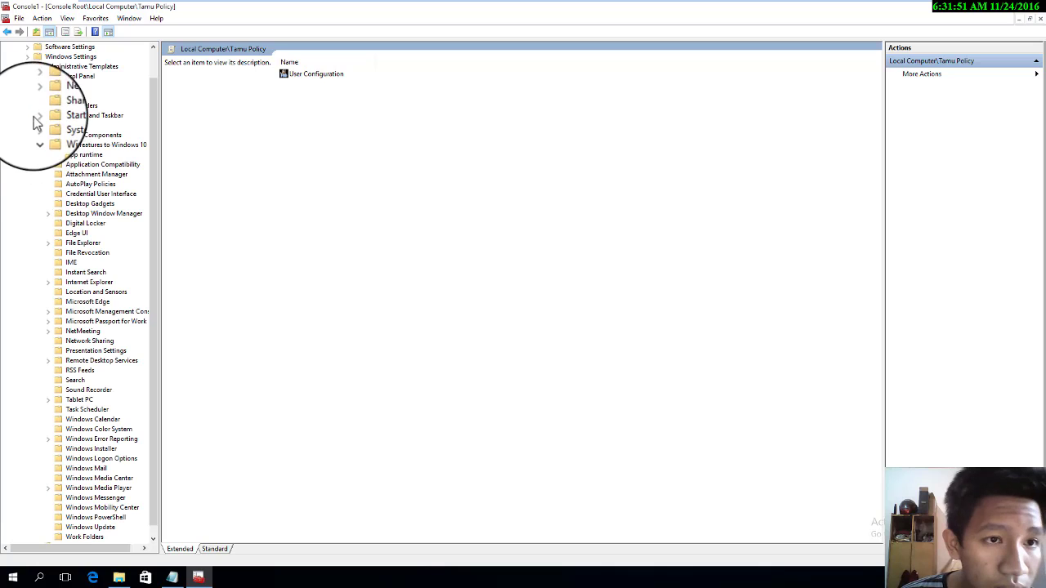
{"action": "left_click", "coordinate": [38, 125]}
{"action": "left_click", "coordinate": [94, 135]}
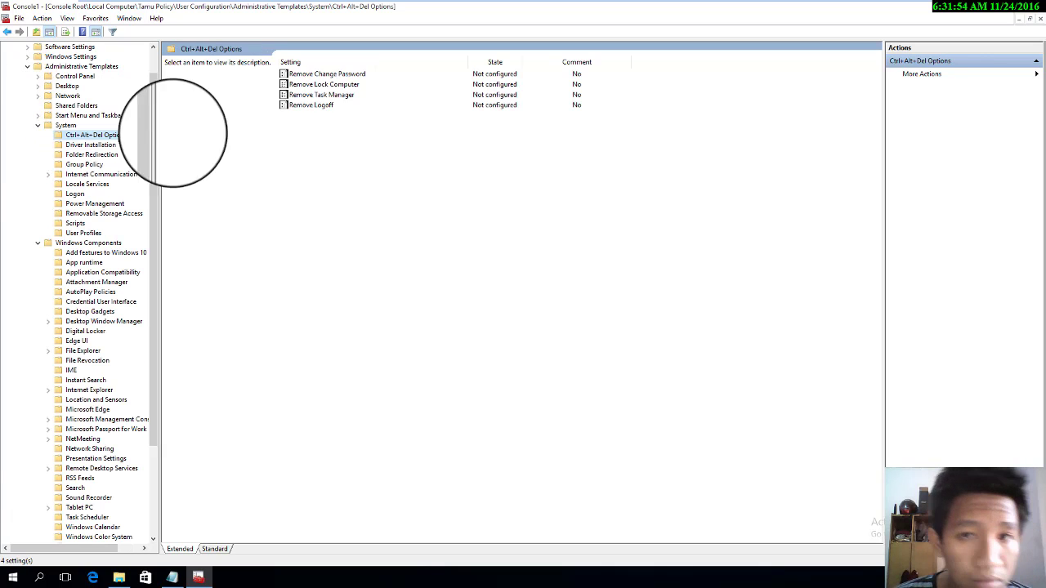
- Set the Remove Logoff policy to Enabled and apply it
{"action": "left_click", "coordinate": [325, 108]}
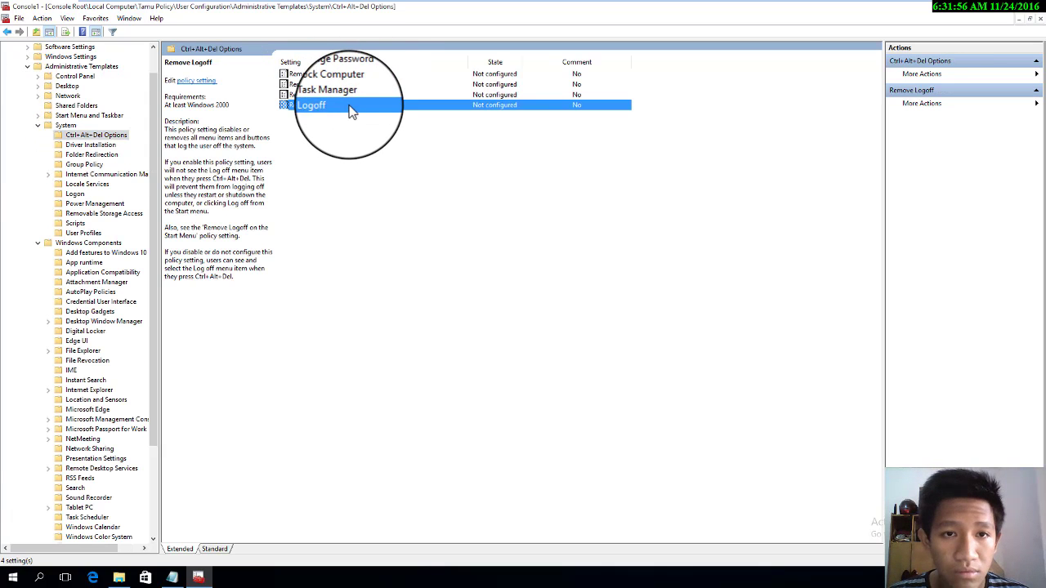
{"action": "double_click", "coordinate": [351, 111]}
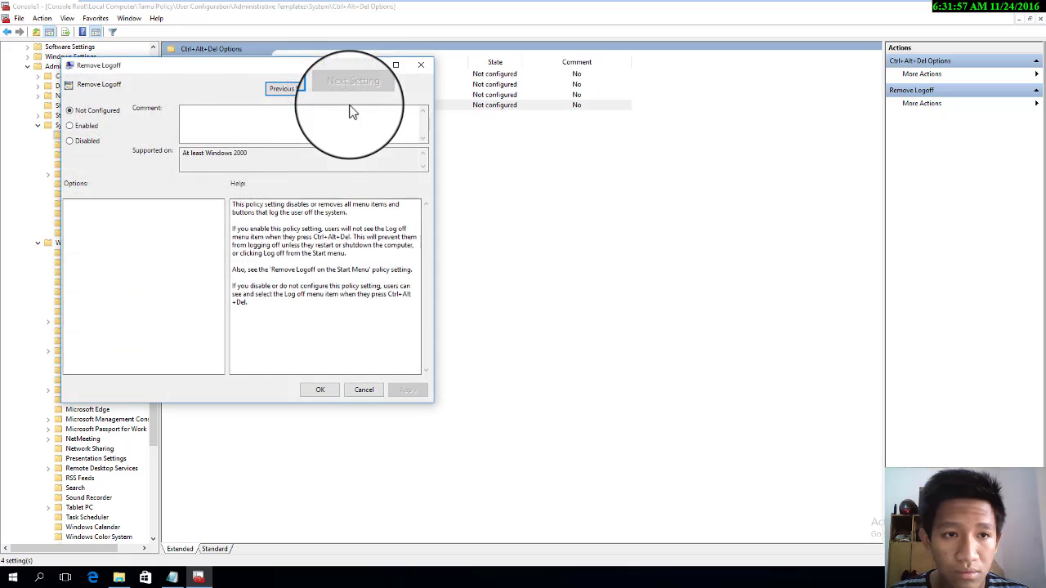
{"action": "left_click", "coordinate": [83, 124]}
{"action": "left_click", "coordinate": [407, 390]}
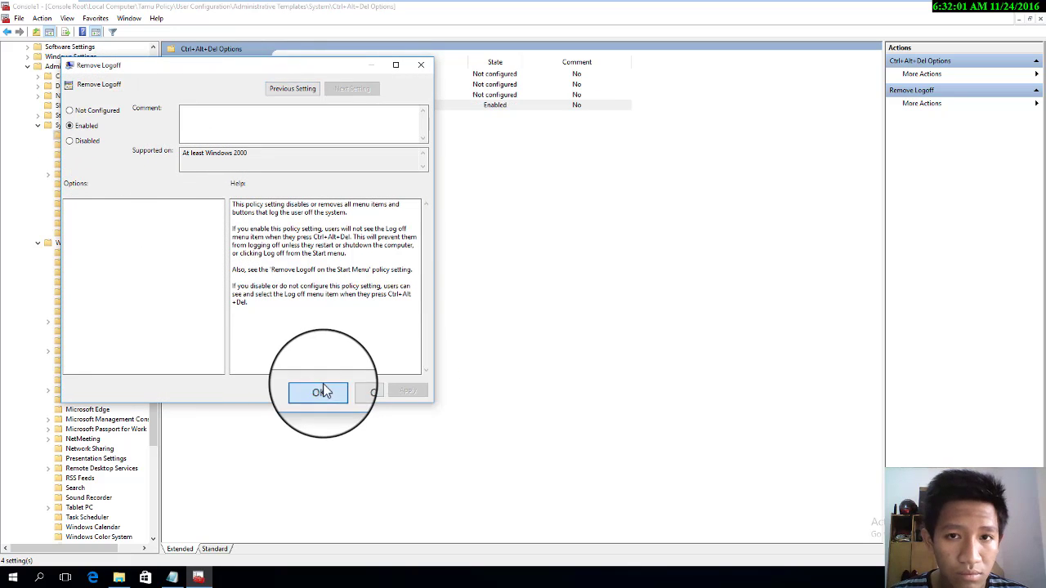
{"action": "left_click", "coordinate": [320, 390]}
- Set the Remove Task Manager policy to Enabled and apply it
{"action": "left_click", "coordinate": [327, 94]}
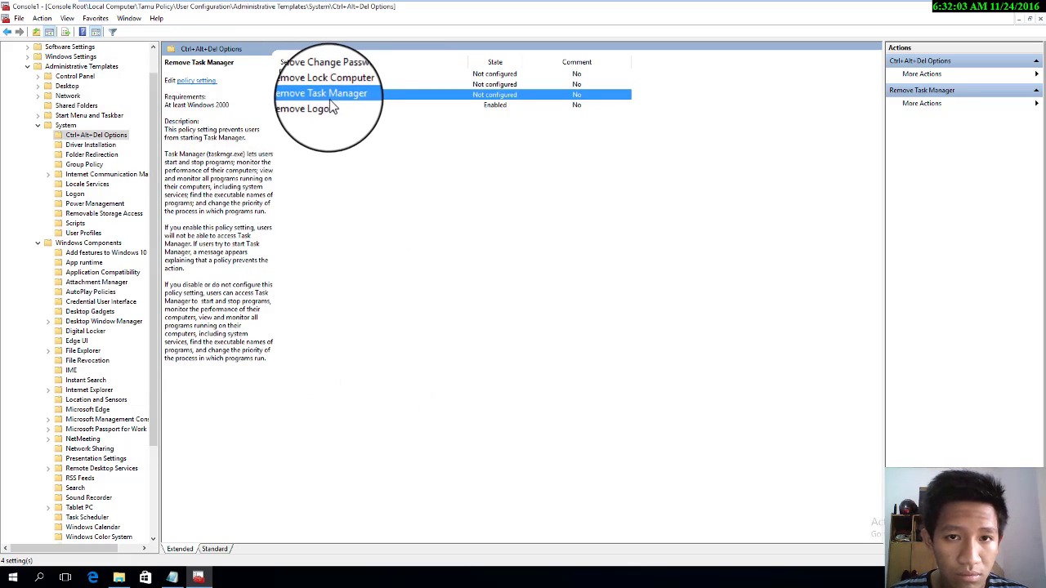
{"action": "double_click", "coordinate": [331, 96]}
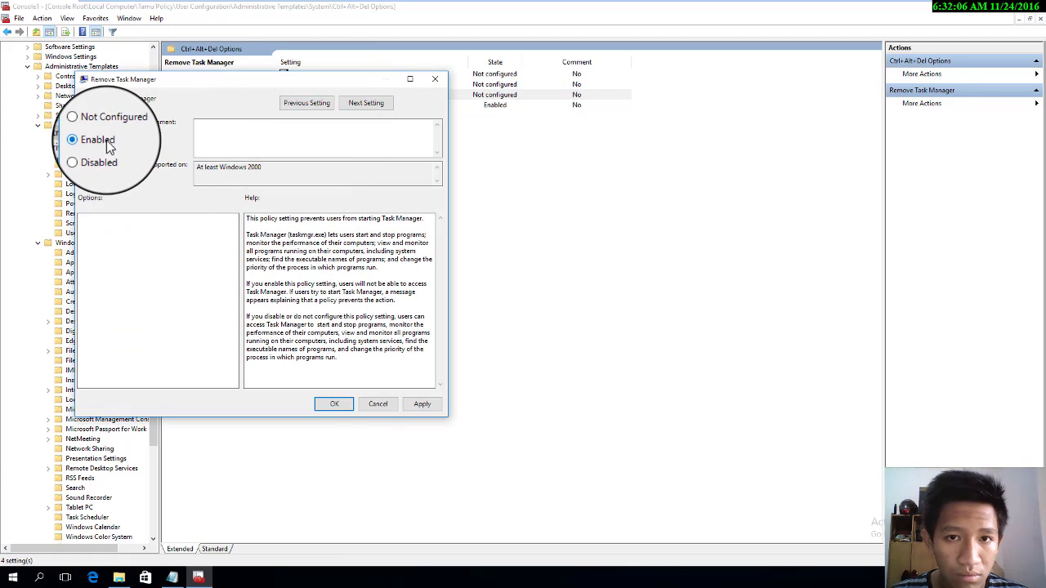
{"action": "left_click", "coordinate": [422, 404]}
{"action": "left_click", "coordinate": [334, 403]}
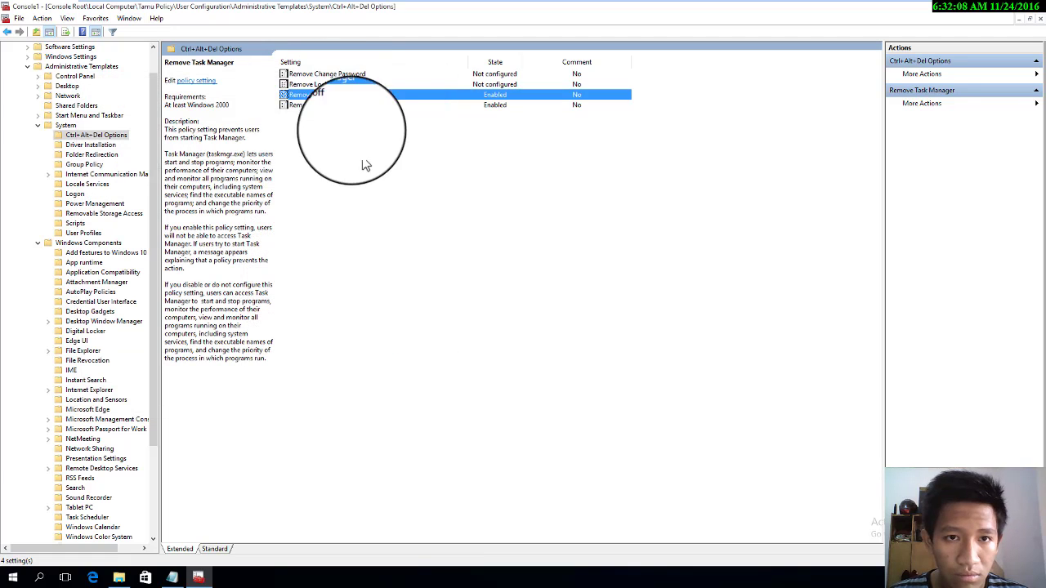
- Set the Remove Lock Computer policy to Enabled and apply it
{"action": "double_click", "coordinate": [325, 84]}
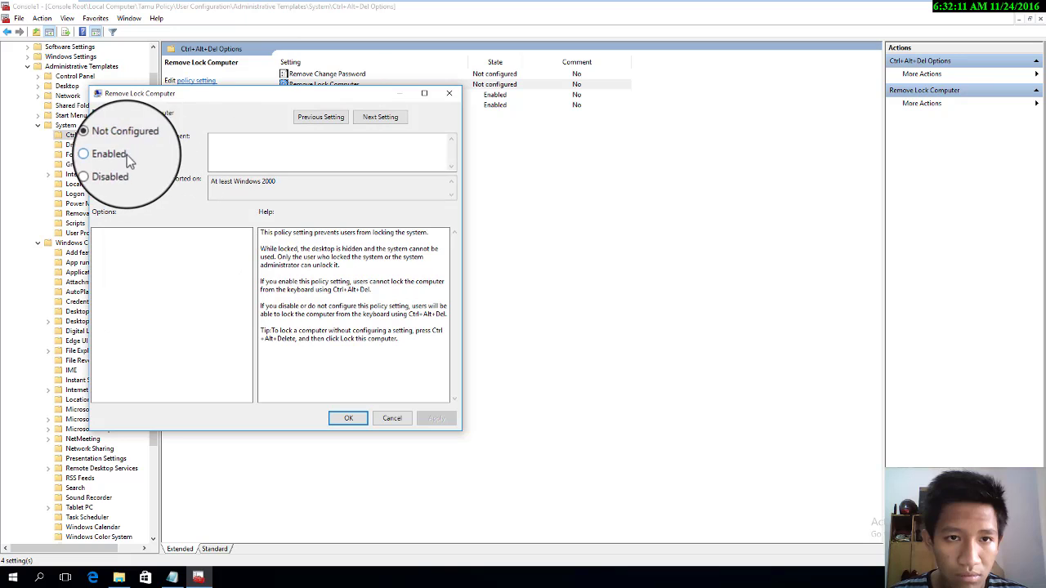
{"action": "left_click", "coordinate": [84, 154]}
{"action": "left_click", "coordinate": [435, 418]}
{"action": "left_click", "coordinate": [347, 416]}
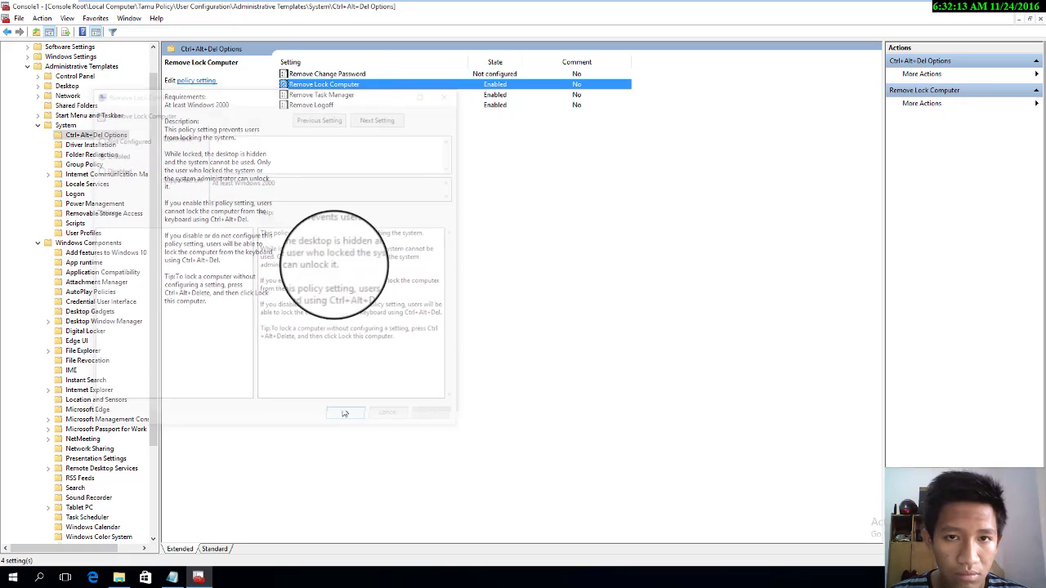
- Set the Remove Change Password policy to Enabled and apply it
{"action": "double_click", "coordinate": [343, 73]}
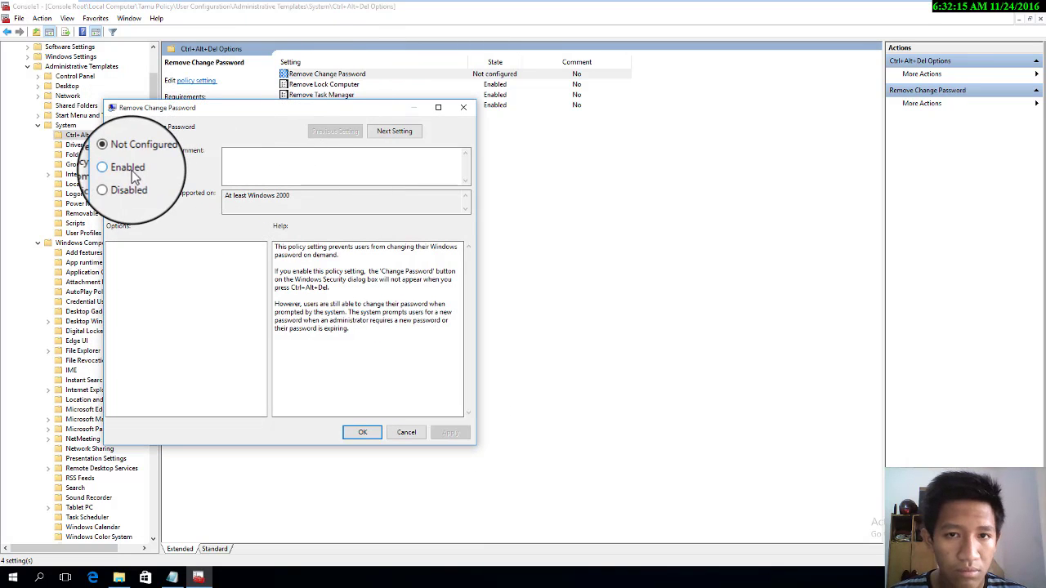
{"action": "left_click", "coordinate": [131, 172]}
{"action": "left_click", "coordinate": [446, 432]}
{"action": "left_click", "coordinate": [364, 433]}
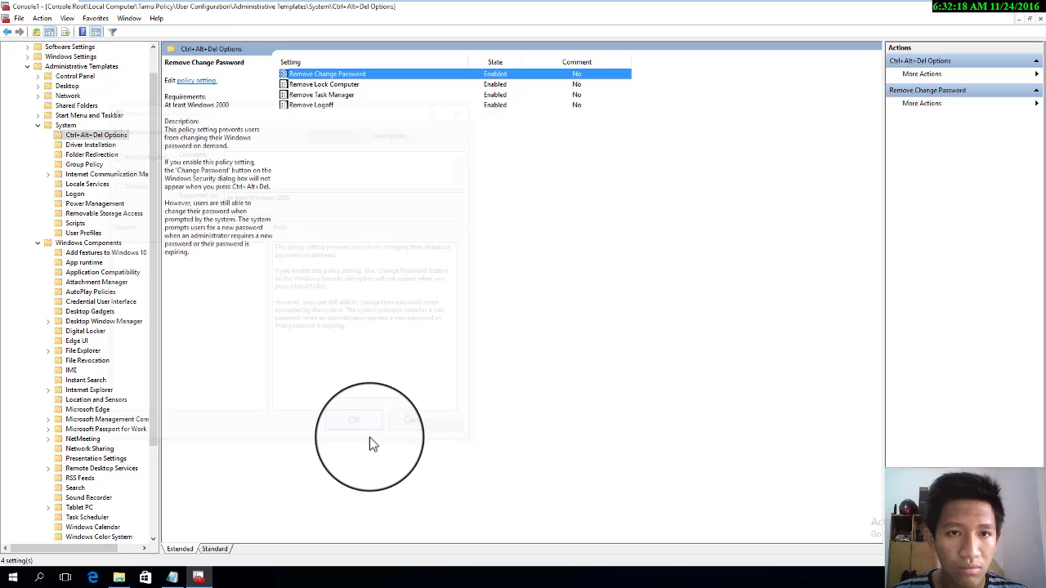
- Collapse the System folder, check the Notepad list, and open the Network Connections policies in the Network folder of Administrative Templates
{"action": "left_click", "coordinate": [37, 126]}
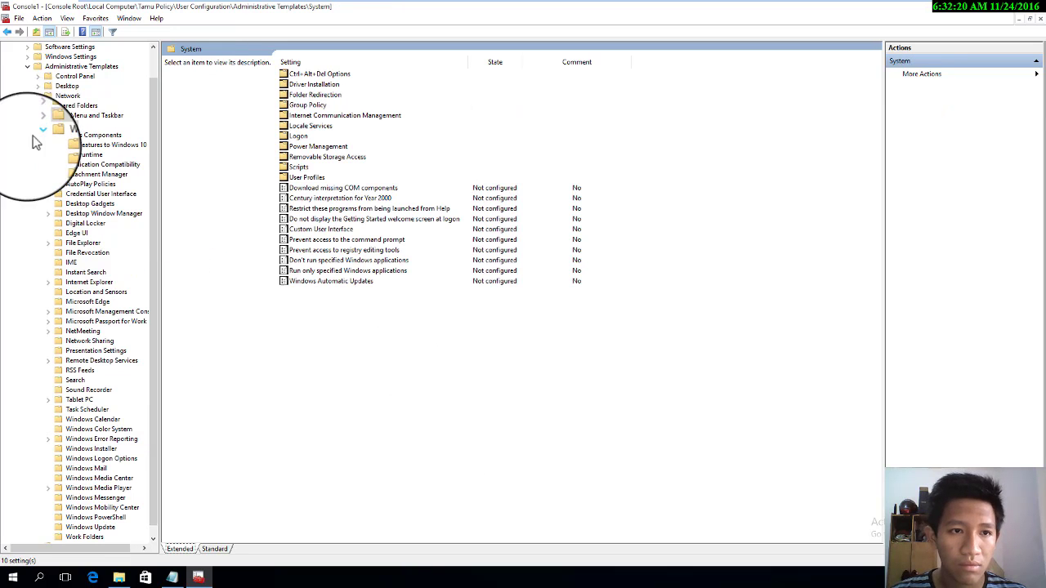
{"action": "left_click", "coordinate": [173, 578]}
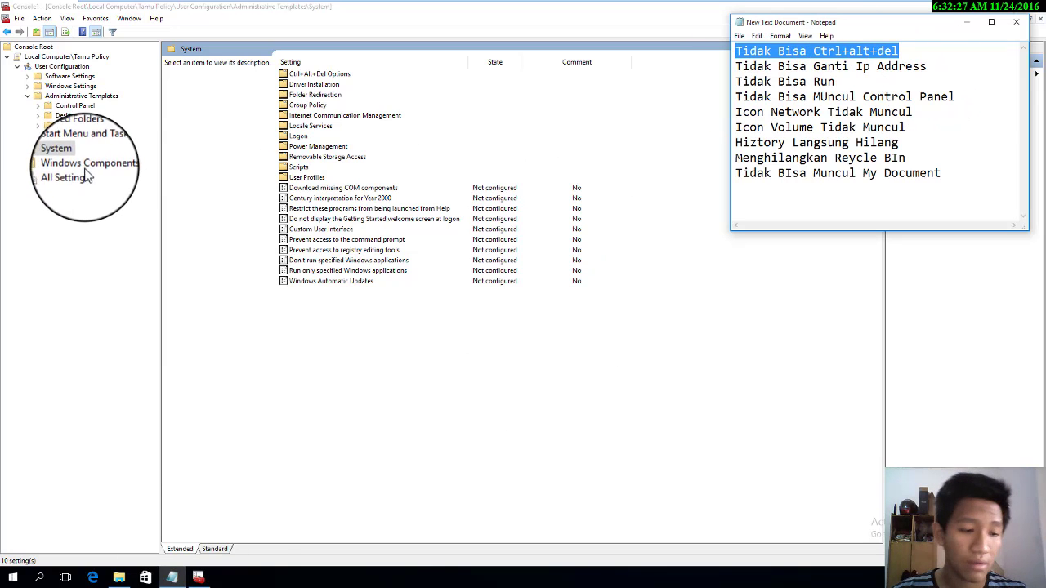
{"action": "left_click", "coordinate": [68, 125]}
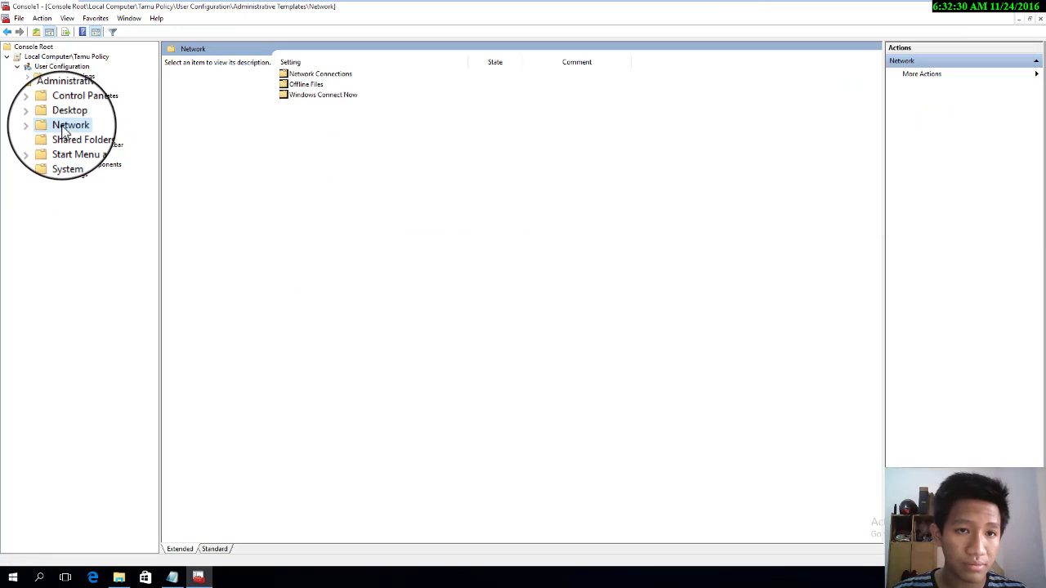
{"action": "double_click", "coordinate": [302, 75]}
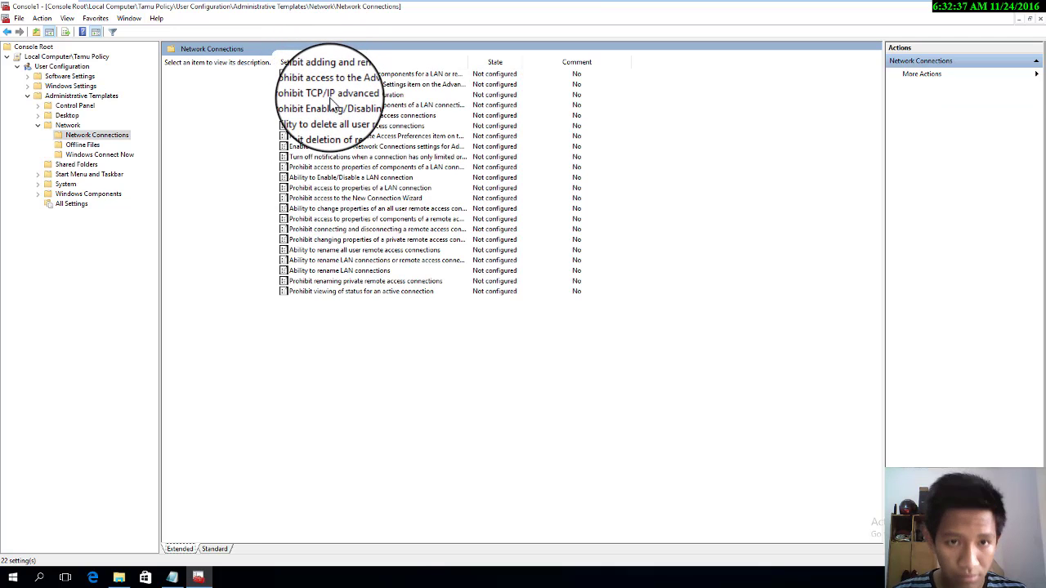
- Set the Prohibit TCP/IP advanced configuration policy to Enabled, apply it, and collapse the Network folder
{"action": "double_click", "coordinate": [331, 95]}
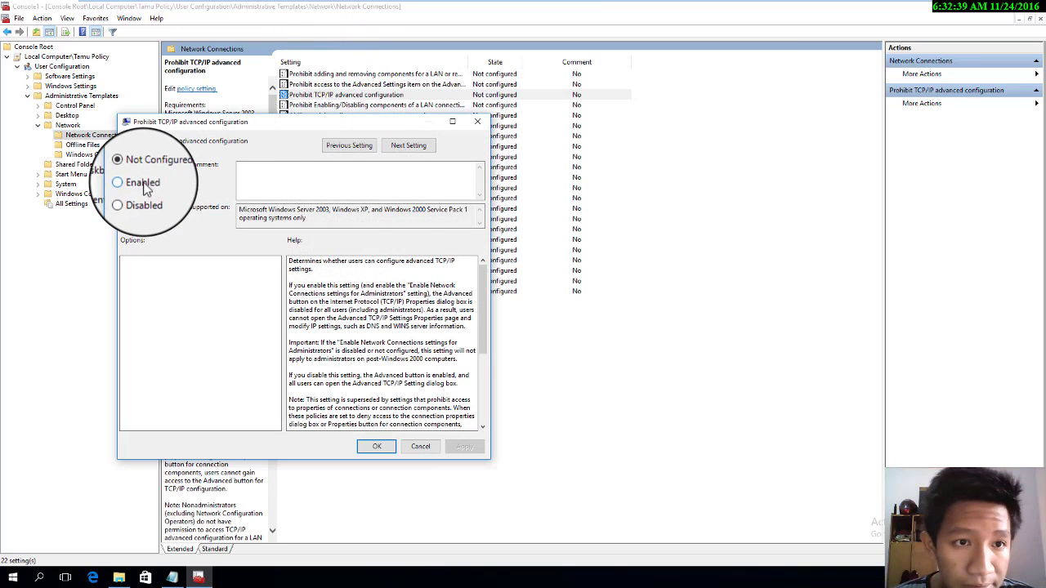
{"action": "left_click", "coordinate": [143, 183]}
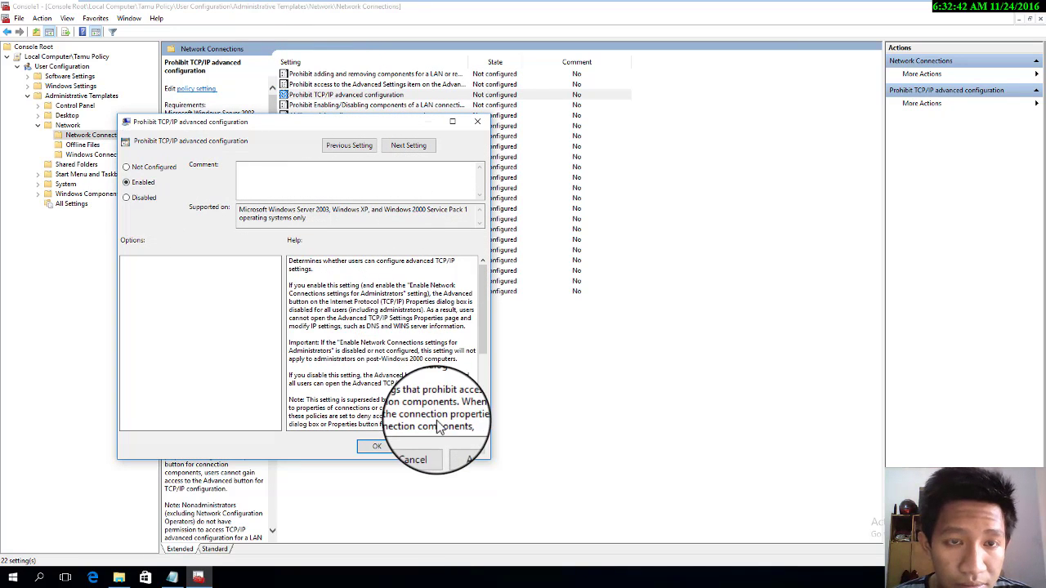
{"action": "left_click", "coordinate": [452, 446]}
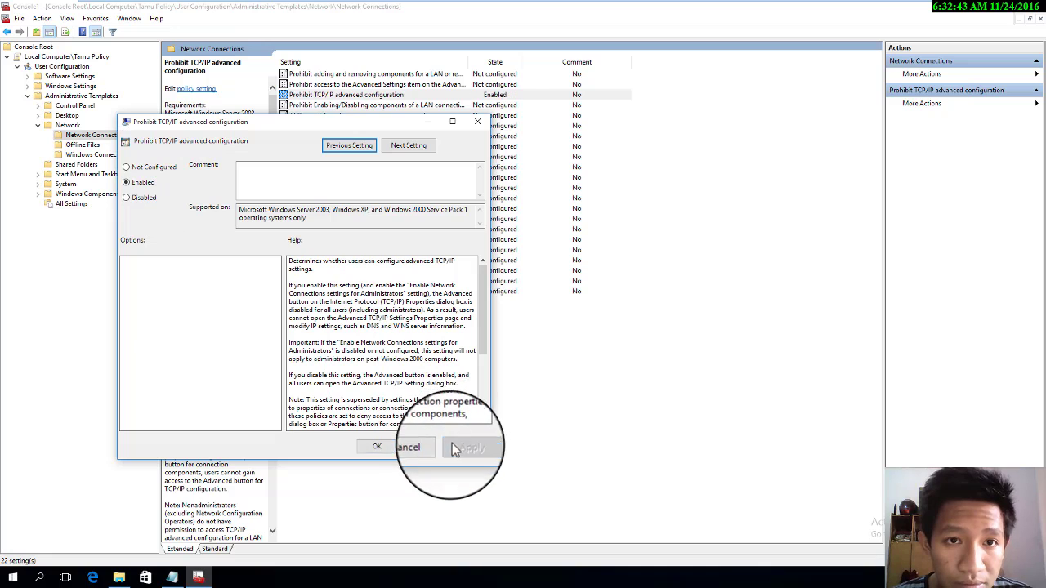
{"action": "left_click", "coordinate": [362, 447]}
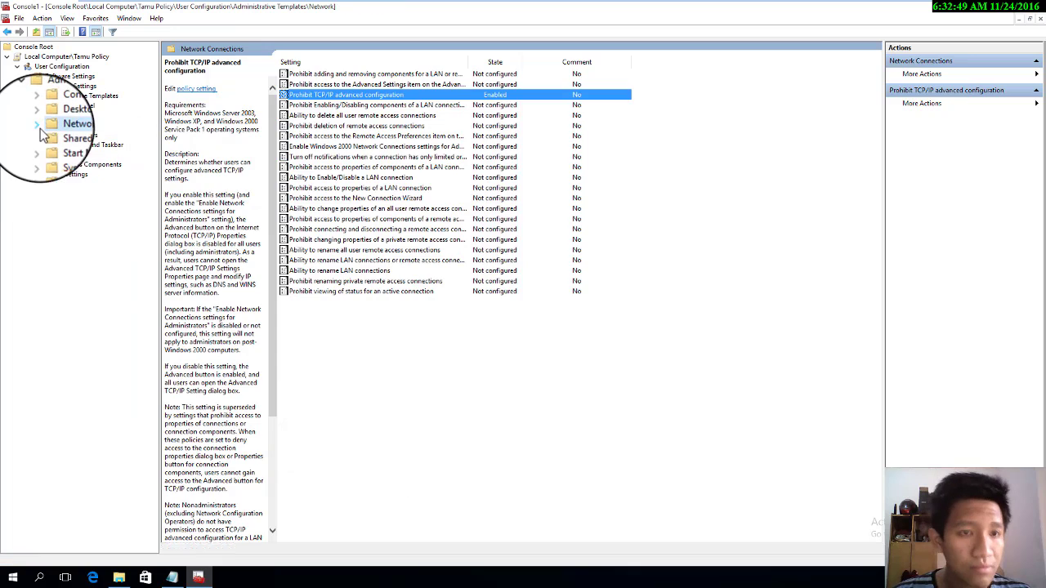
{"action": "left_click", "coordinate": [38, 126]}
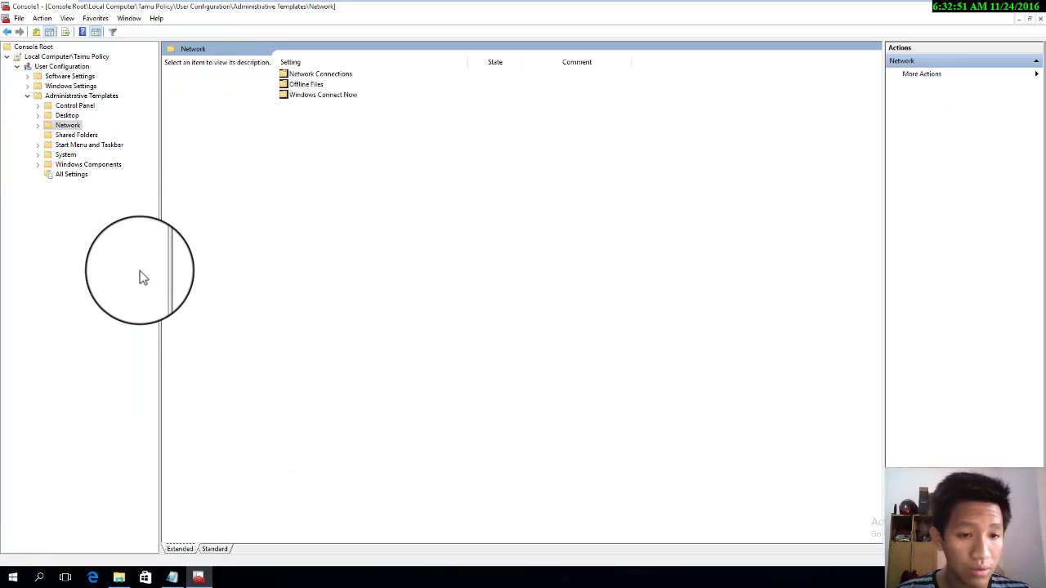
- Mark the "Tidak Bisa Run" item in the Notepad list and look through the Start Menu and Taskbar policies of Administrative Templates
{"action": "left_click", "coordinate": [174, 574]}
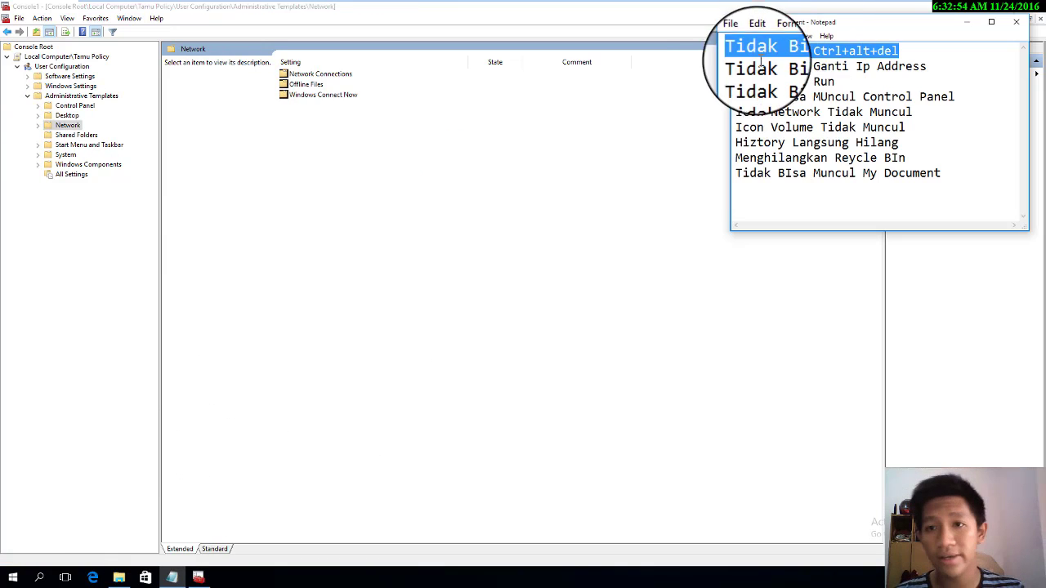
{"action": "left_click_drag", "start_coordinate": [742, 81], "coordinate": [820, 82]}
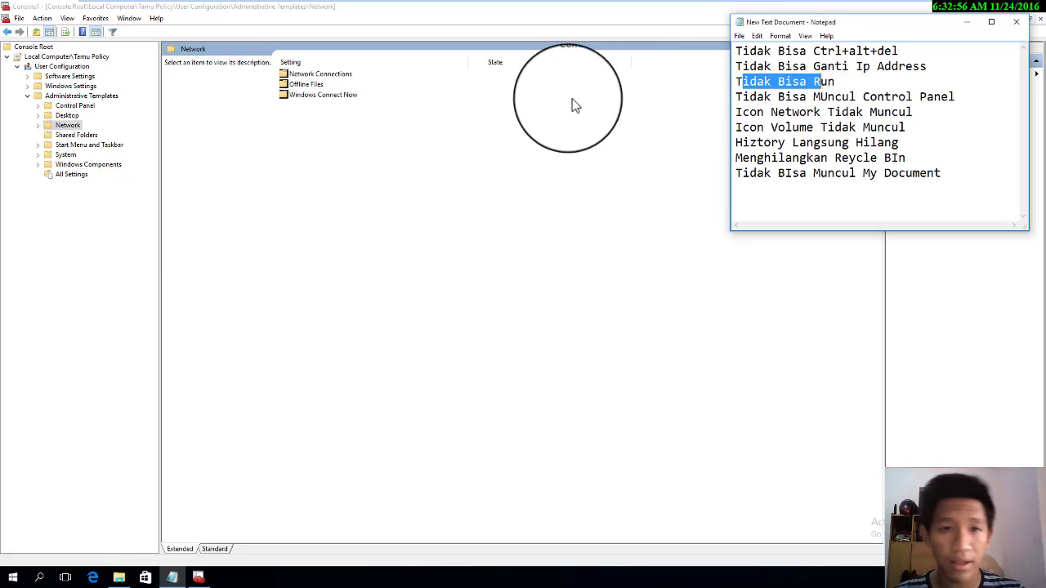
{"action": "left_click", "coordinate": [258, 191]}
{"action": "left_click", "coordinate": [75, 96]}
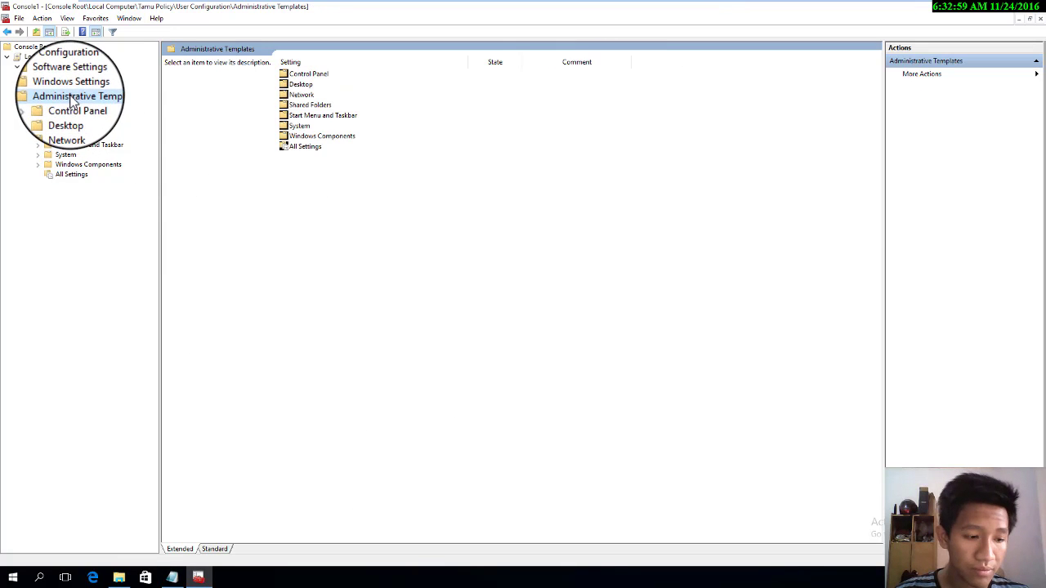
{"action": "left_click", "coordinate": [64, 144]}
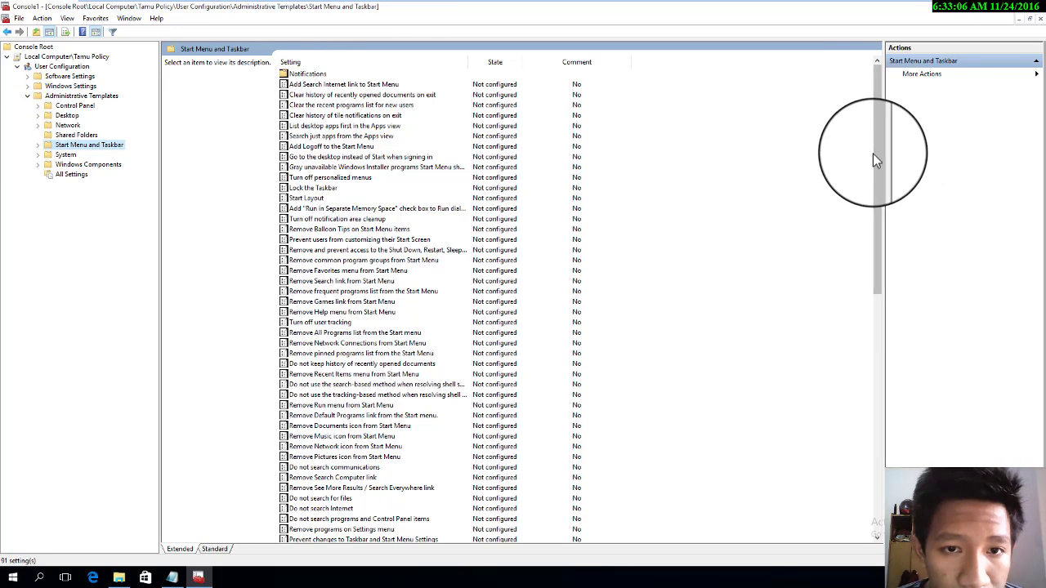
{"action": "left_click_drag", "start_coordinate": [875, 135], "coordinate": [926, 96]}
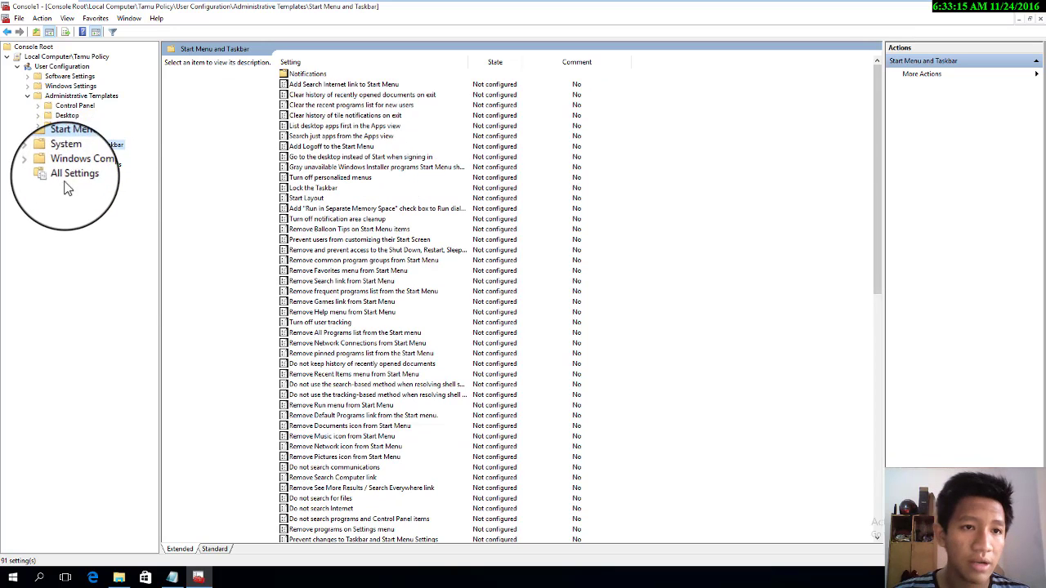
{"action": "left_click", "coordinate": [74, 99]}
{"action": "right_click", "coordinate": [77, 101]}
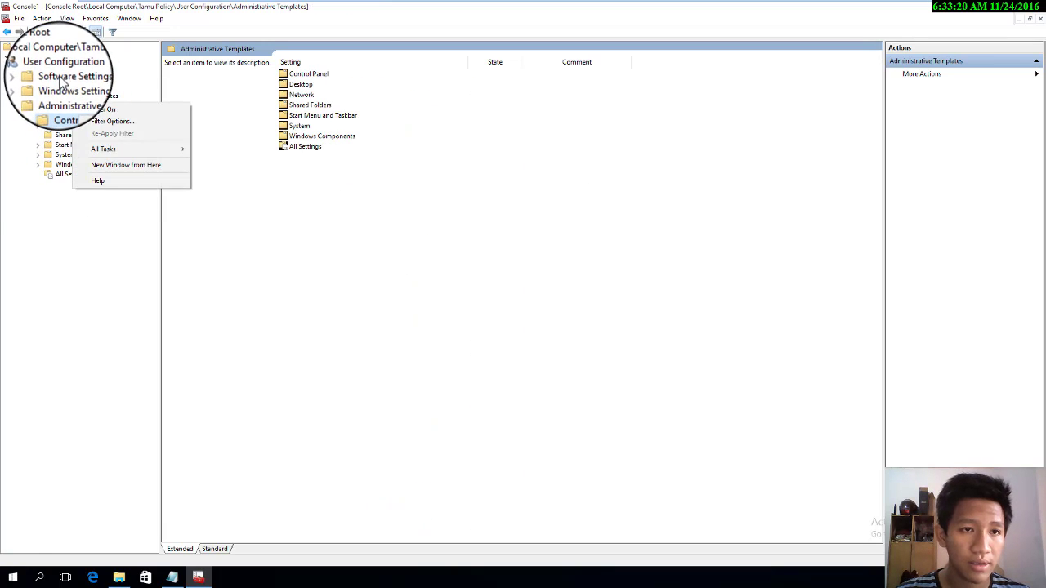
{"action": "left_click", "coordinate": [63, 72]}
{"action": "right_click", "coordinate": [61, 70]}
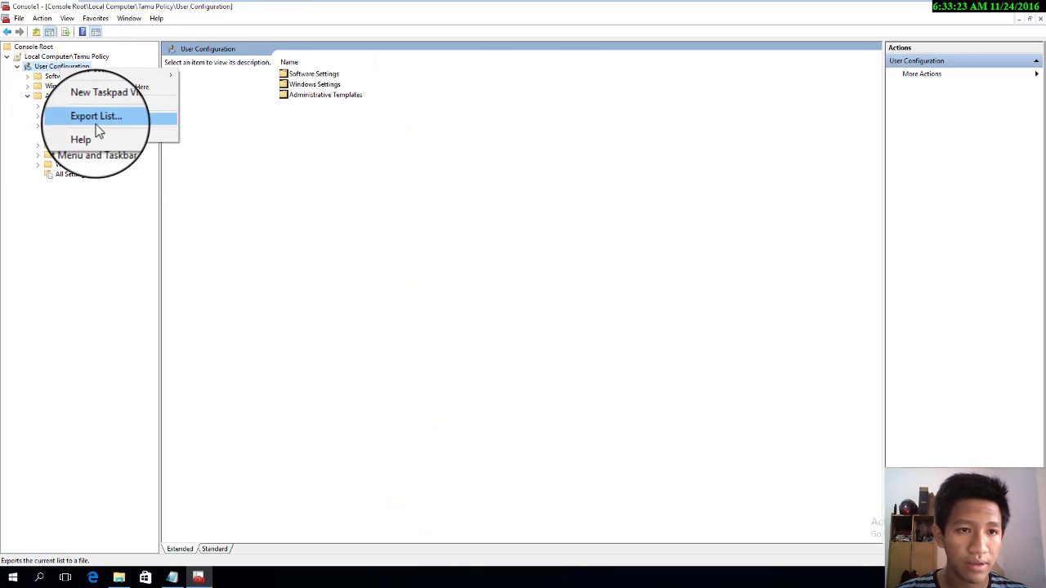
{"action": "right_click", "coordinate": [65, 76]}
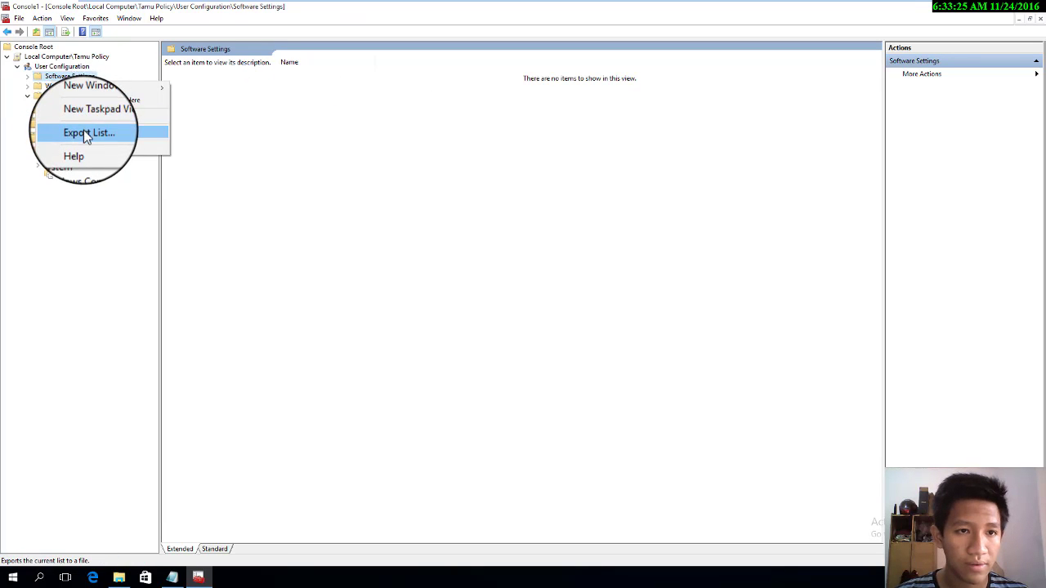
{"action": "left_click", "coordinate": [37, 105]}
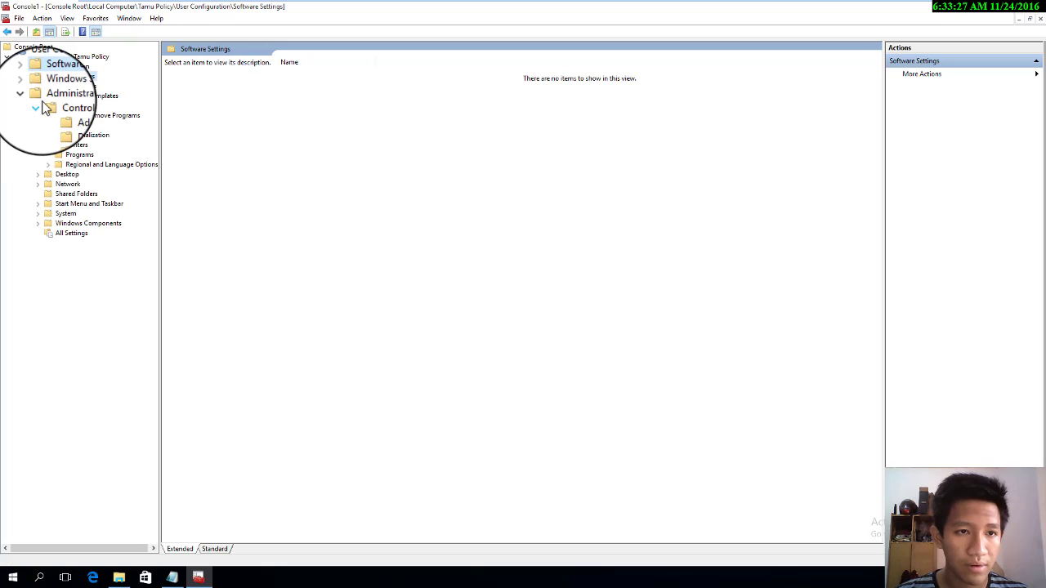
- Turn on filtering for Administrative Templates with the keywords "run active" and open the filtered All Settings list
{"action": "right_click", "coordinate": [63, 97]}
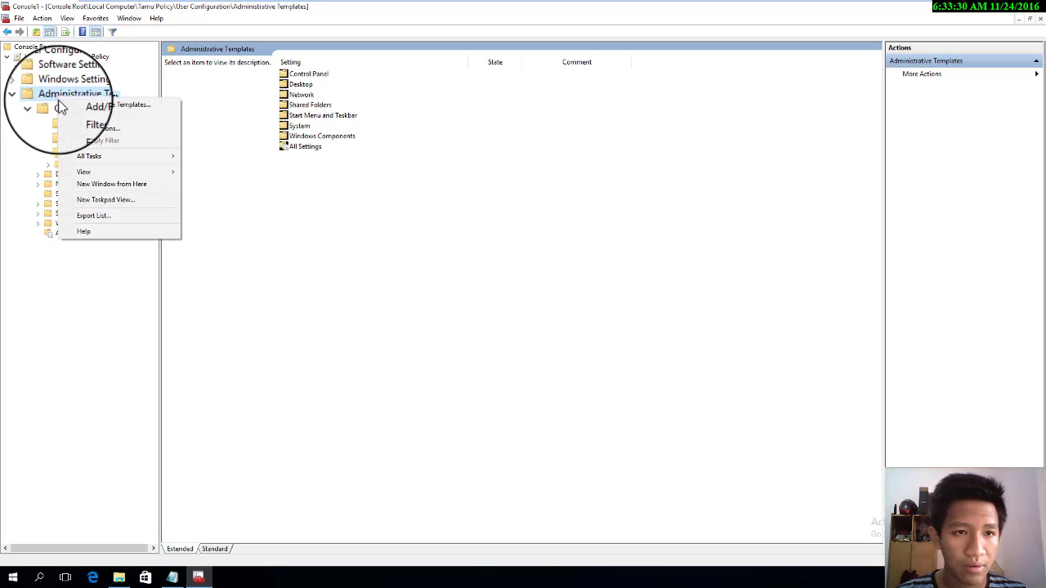
{"action": "left_click", "coordinate": [89, 116]}
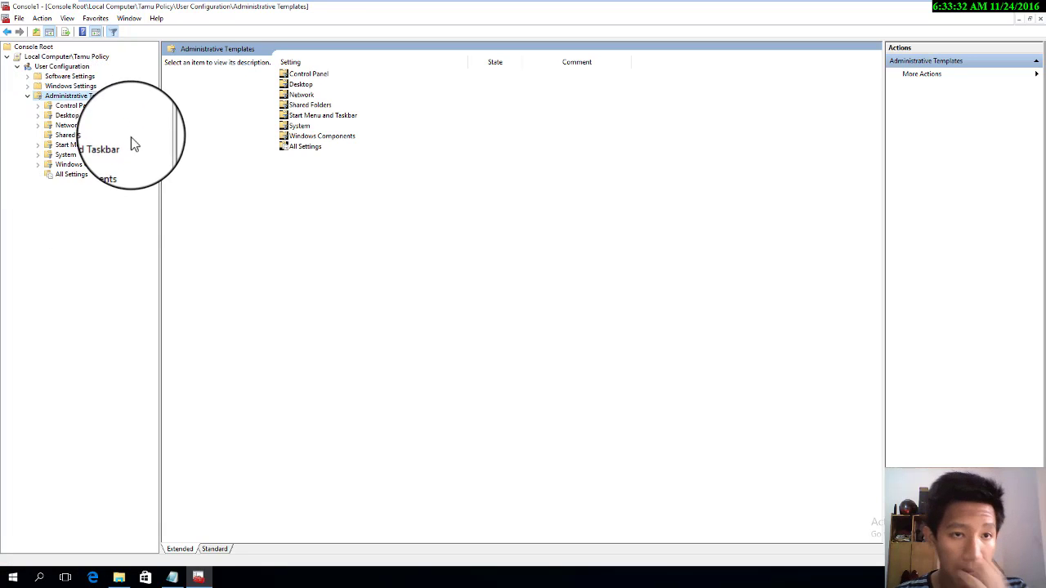
{"action": "right_click", "coordinate": [84, 97]}
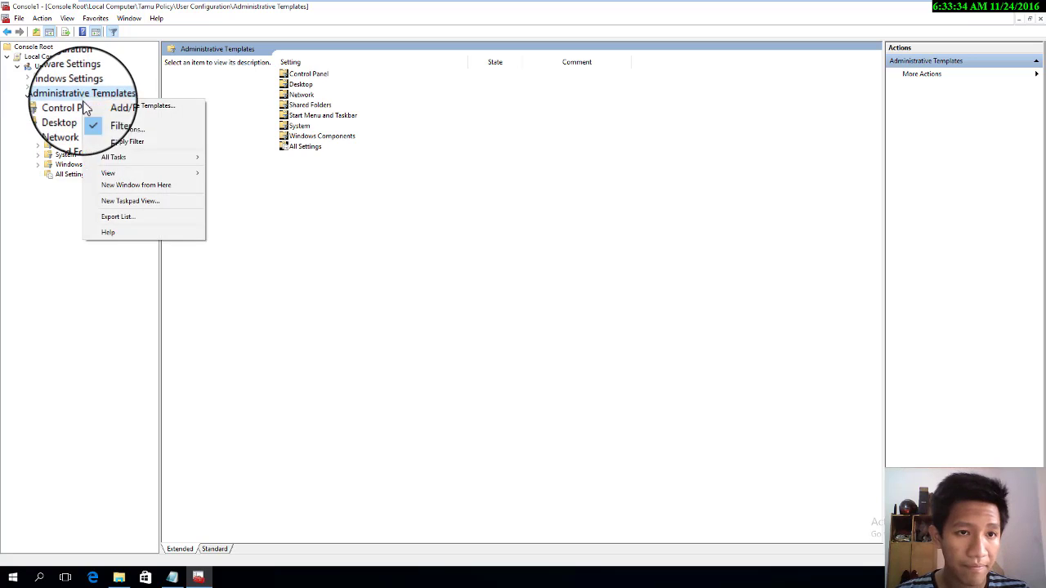
{"action": "left_click", "coordinate": [108, 132]}
{"action": "left_click", "coordinate": [457, 246]}
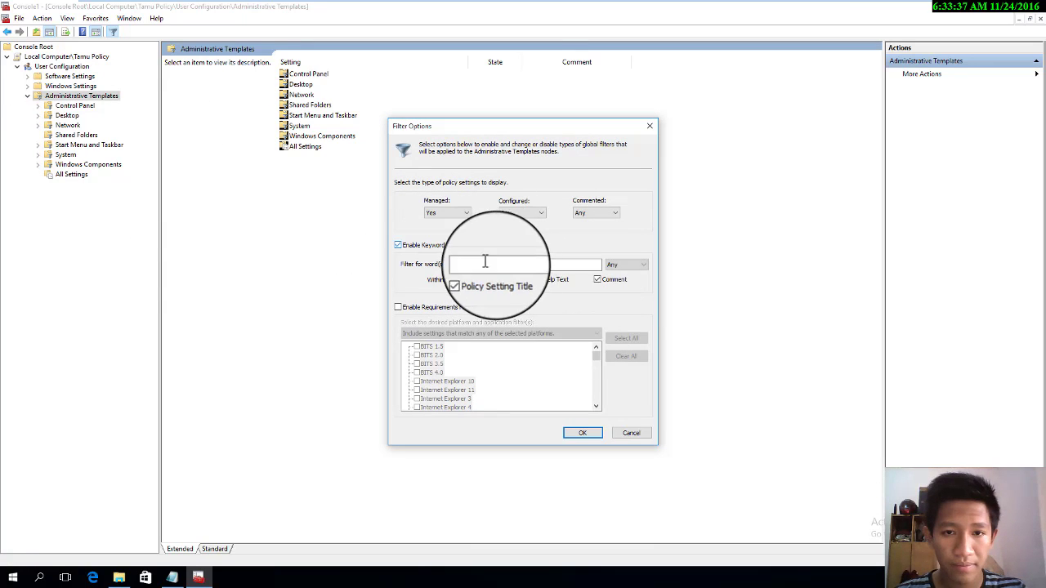
{"action": "left_click", "coordinate": [504, 265]}
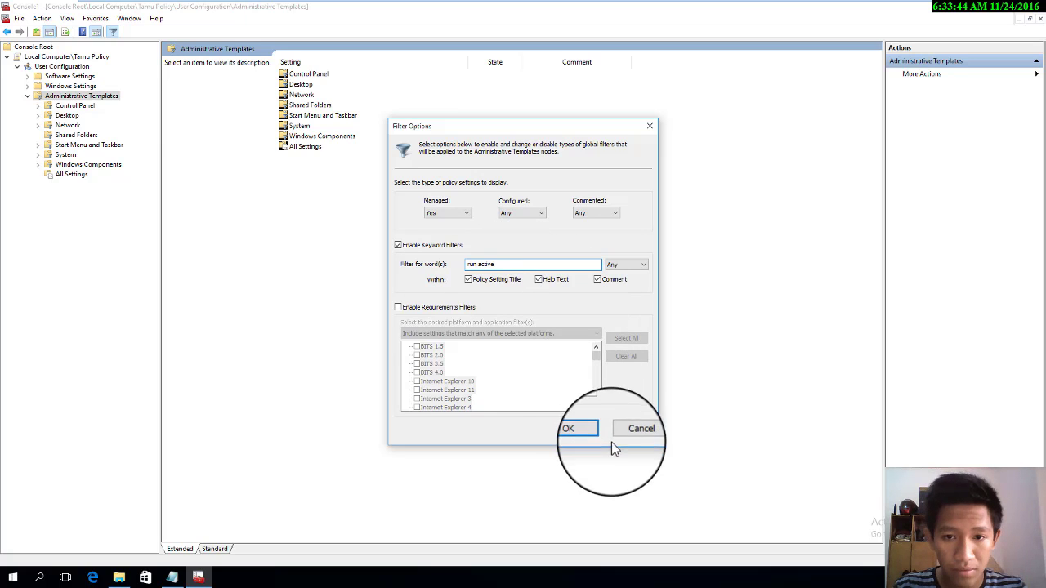
{"action": "left_click", "coordinate": [582, 434]}
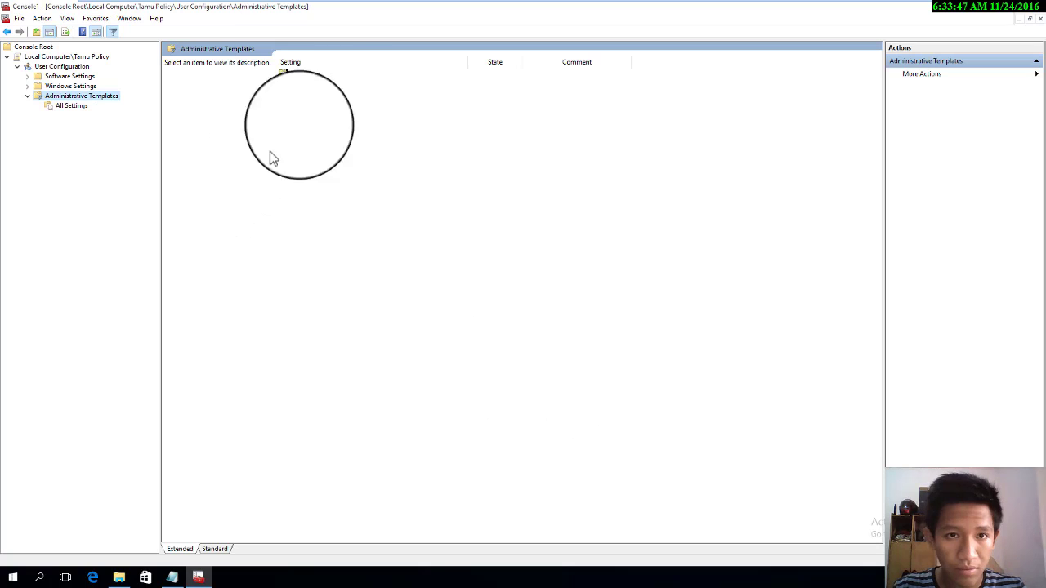
{"action": "double_click", "coordinate": [309, 75]}
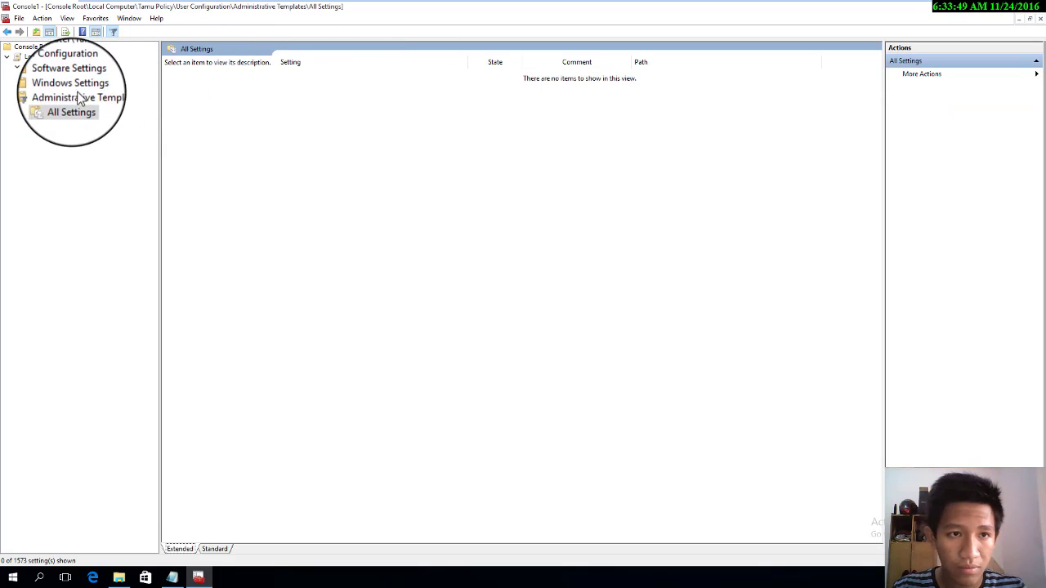
- Change the keyword filter of Administrative Templates to "run"
{"action": "left_click", "coordinate": [8, 32]}
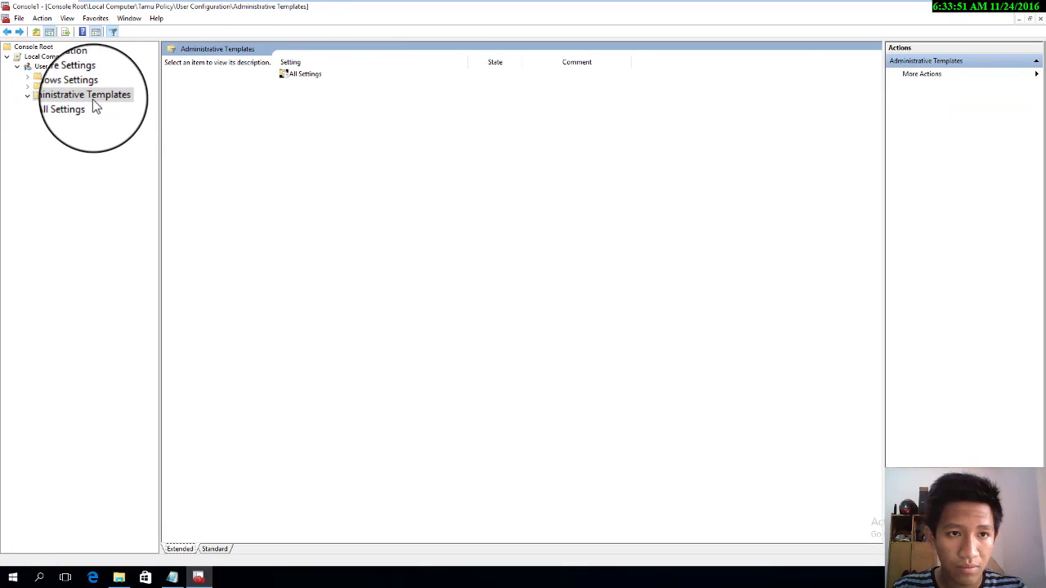
{"action": "right_click", "coordinate": [96, 101]}
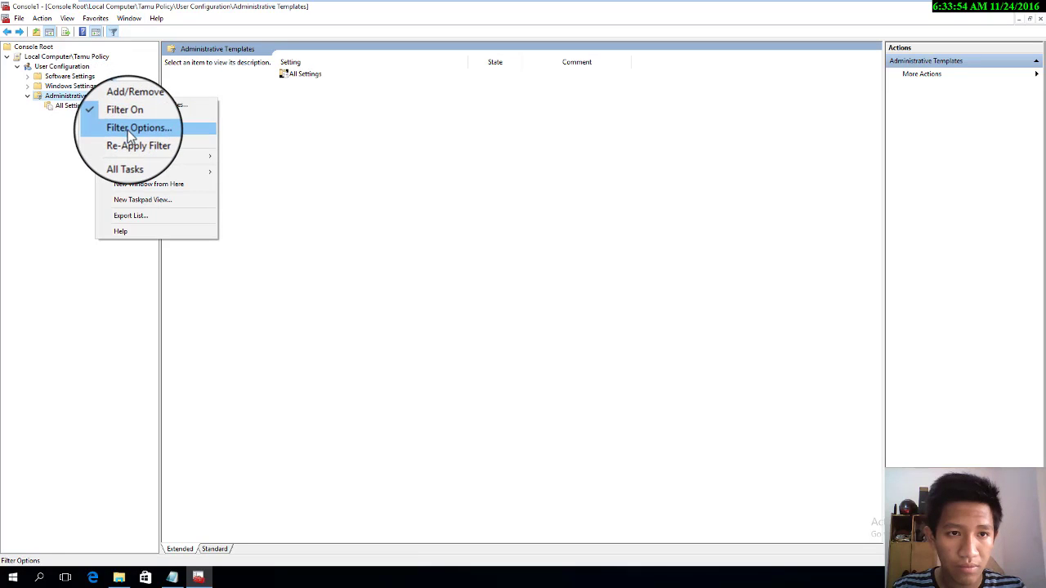
{"action": "left_click", "coordinate": [127, 130]}
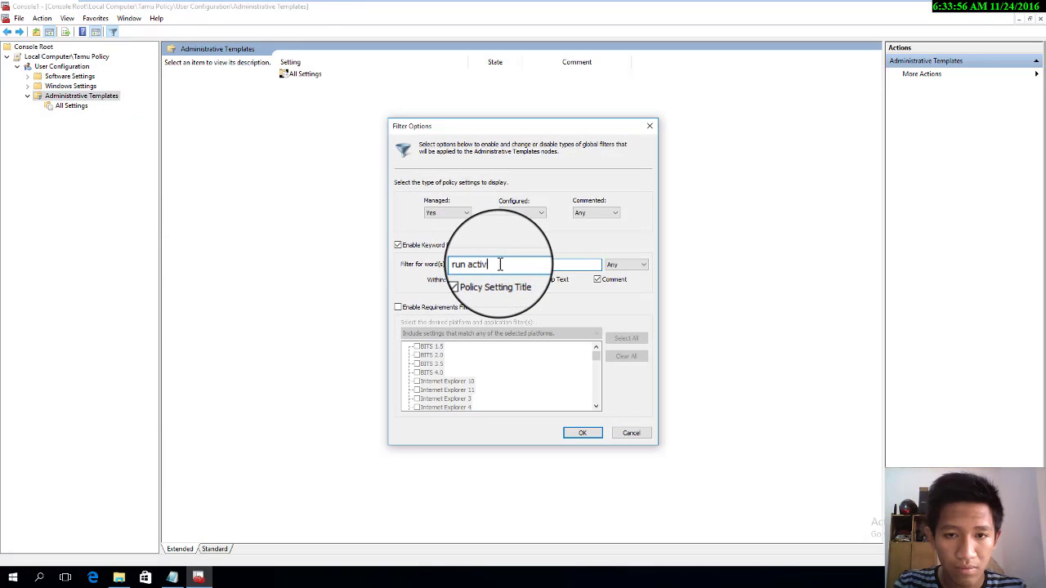
{"action": "key", "text": "Return"}
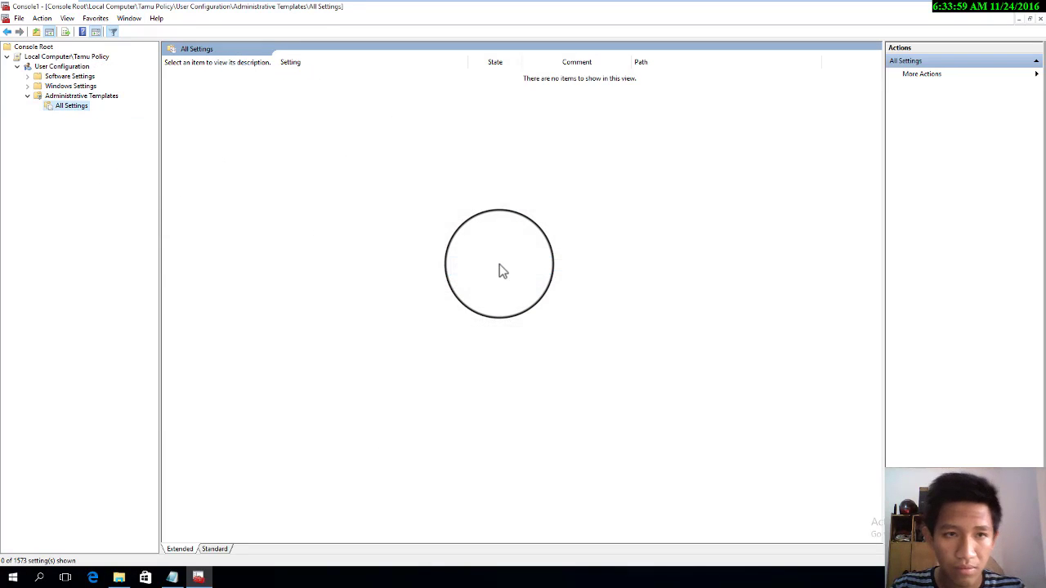
{"action": "left_click", "coordinate": [71, 98]}
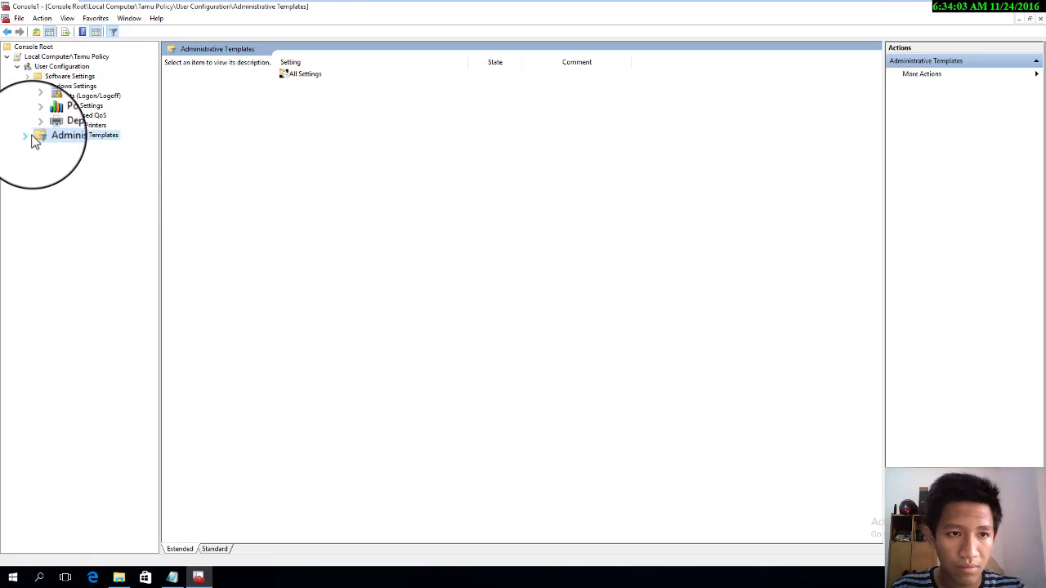
{"action": "left_click", "coordinate": [57, 146]}
{"action": "left_click", "coordinate": [79, 135]}
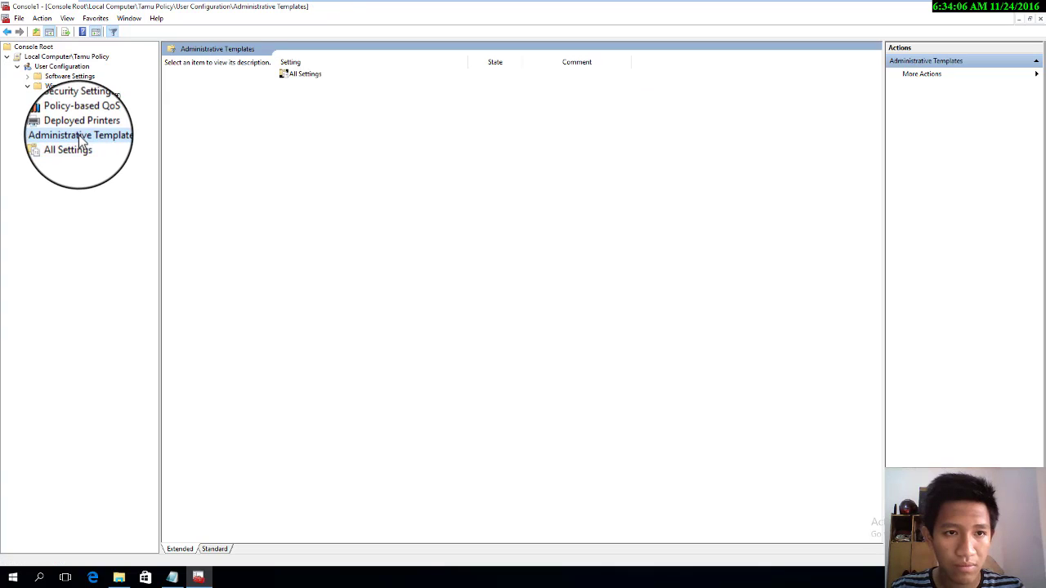
{"action": "right_click", "coordinate": [79, 133]}
{"action": "left_click", "coordinate": [107, 169]}
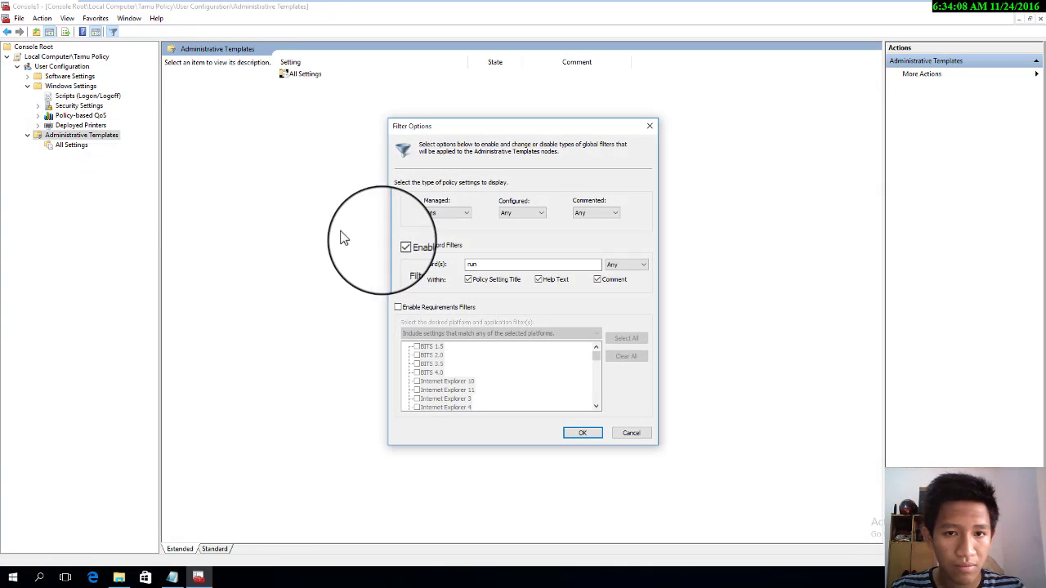
{"action": "left_click", "coordinate": [402, 245]}
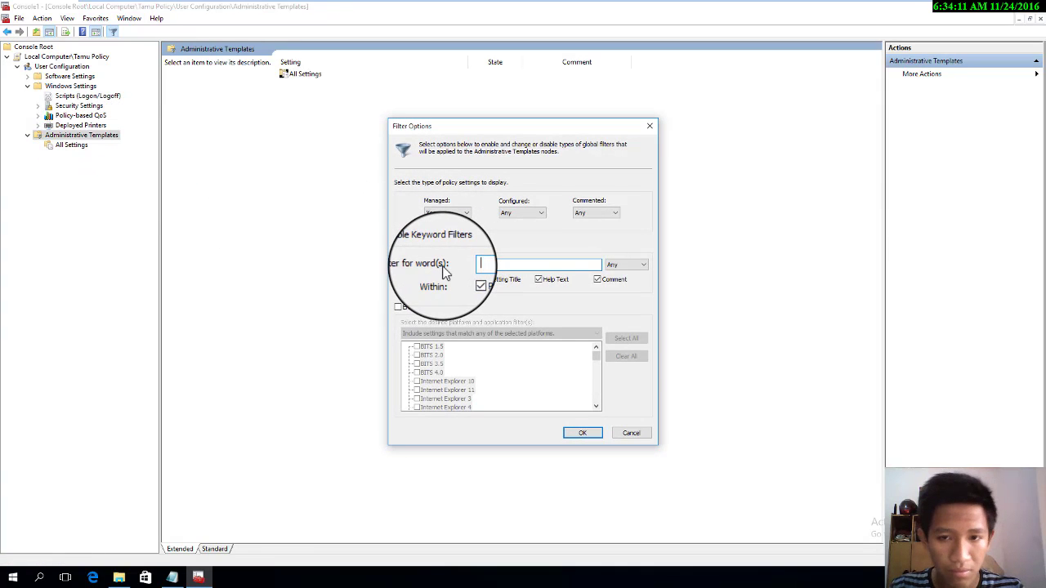
{"action": "left_click", "coordinate": [583, 432]}
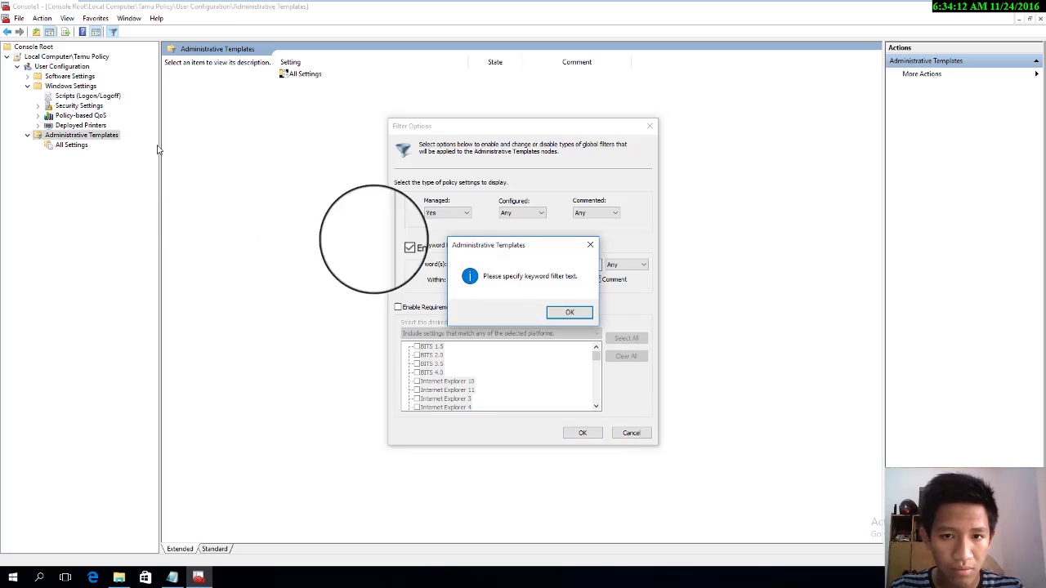
{"action": "left_click", "coordinate": [557, 312]}
{"action": "left_click", "coordinate": [631, 432]}
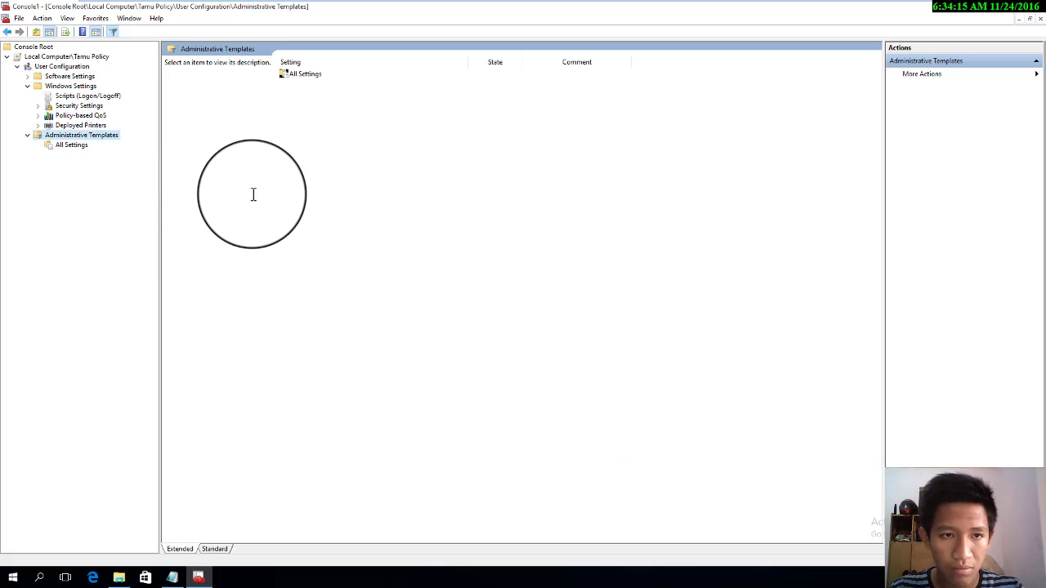
- Turn off the filter on Administrative Templates
{"action": "right_click", "coordinate": [105, 141]}
{"action": "left_click", "coordinate": [133, 150]}
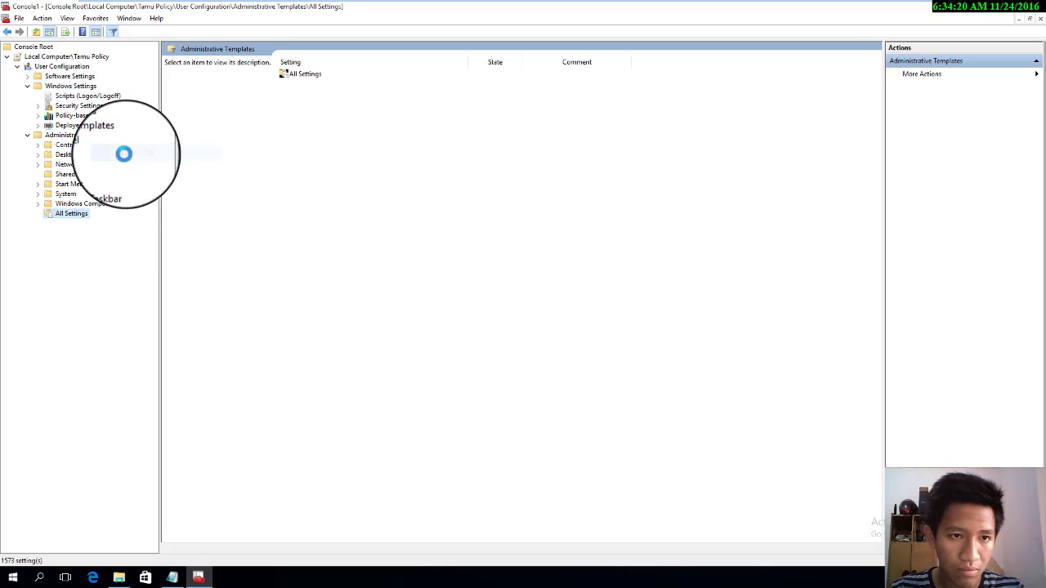
- Try to enable the "Run only specified Windows applications" policy in the System folder of Administrative Templates
{"action": "left_click", "coordinate": [72, 196]}
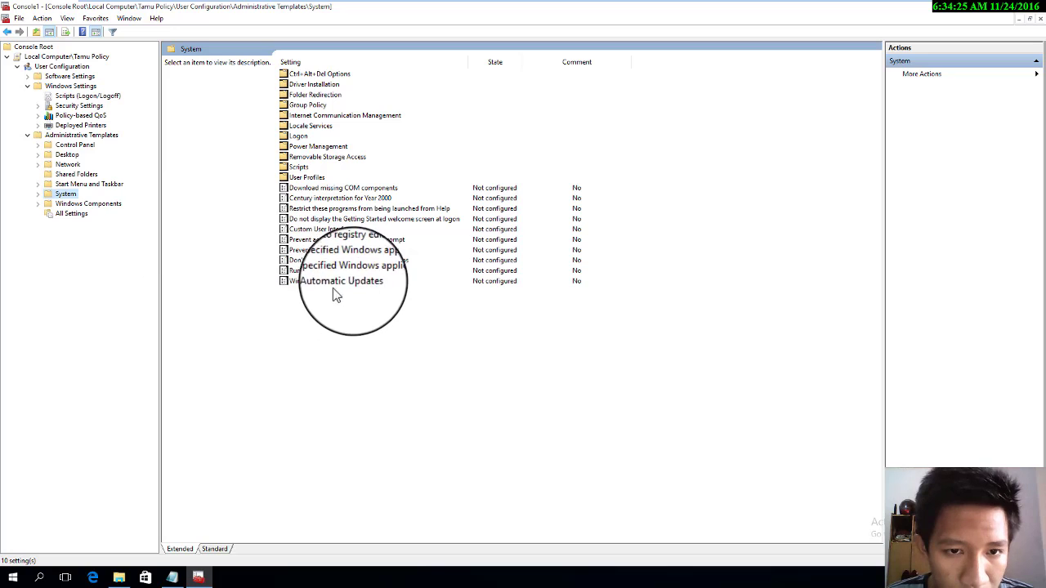
{"action": "left_click", "coordinate": [370, 272]}
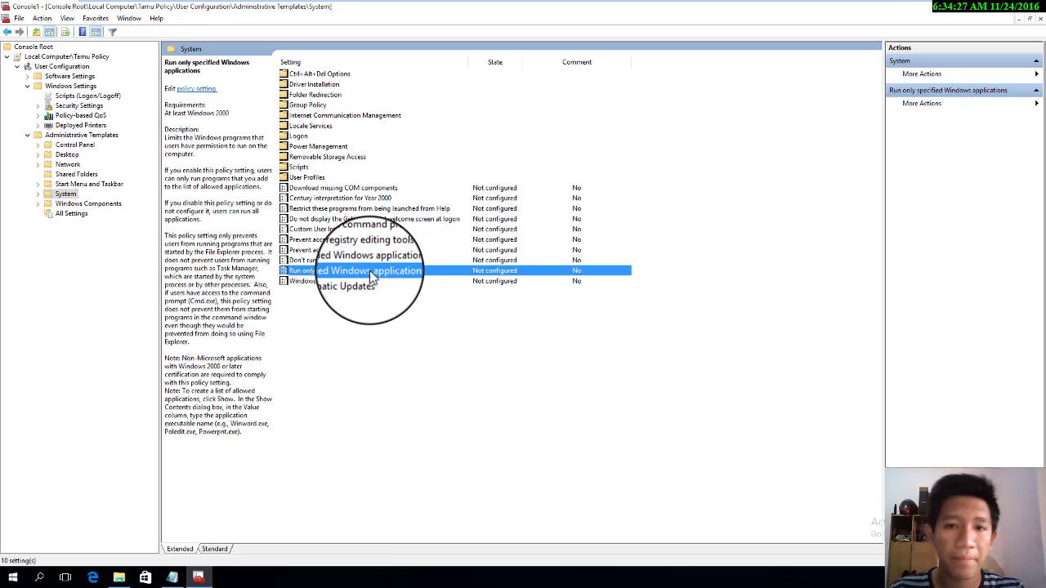
{"action": "double_click", "coordinate": [370, 271]}
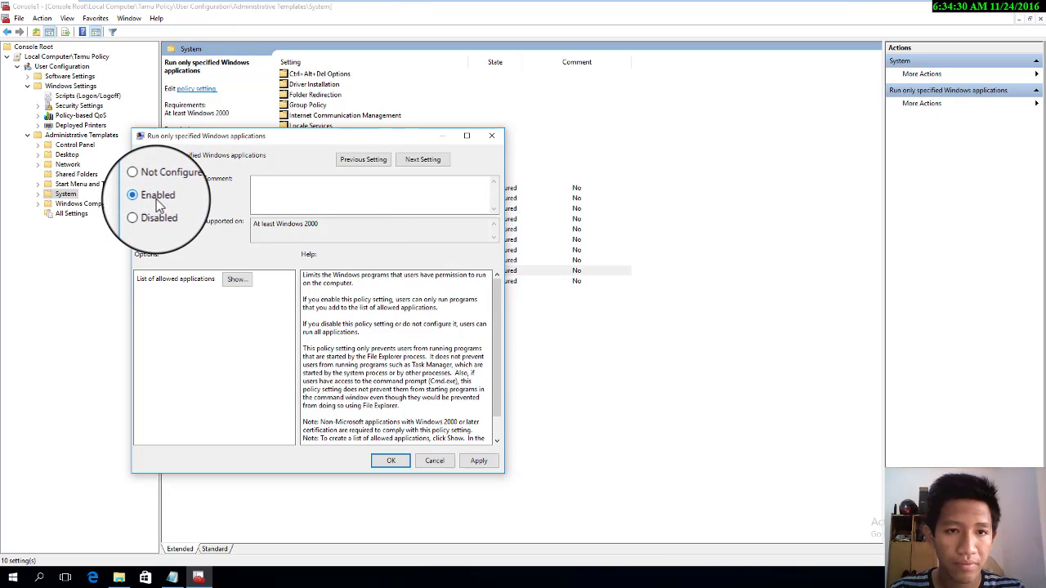
{"action": "left_click", "coordinate": [479, 460]}
{"action": "left_click", "coordinate": [416, 331]}
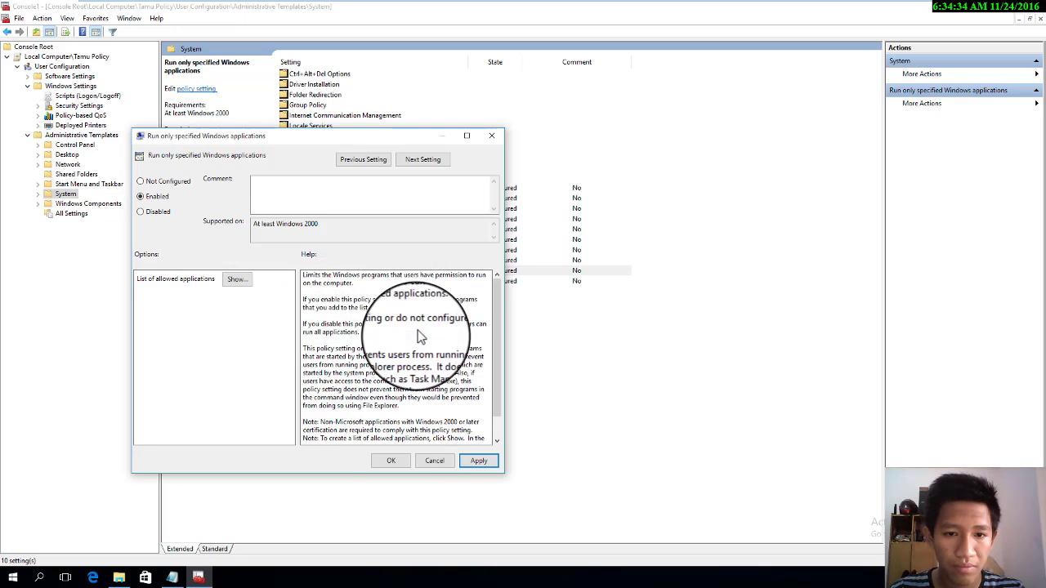
{"action": "left_click", "coordinate": [398, 463]}
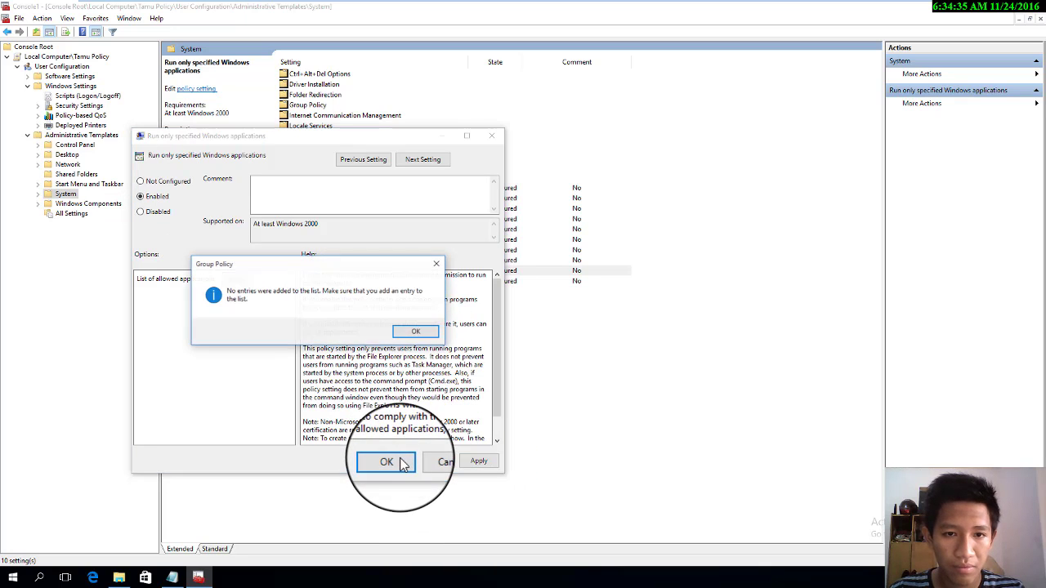
{"action": "left_click", "coordinate": [422, 333]}
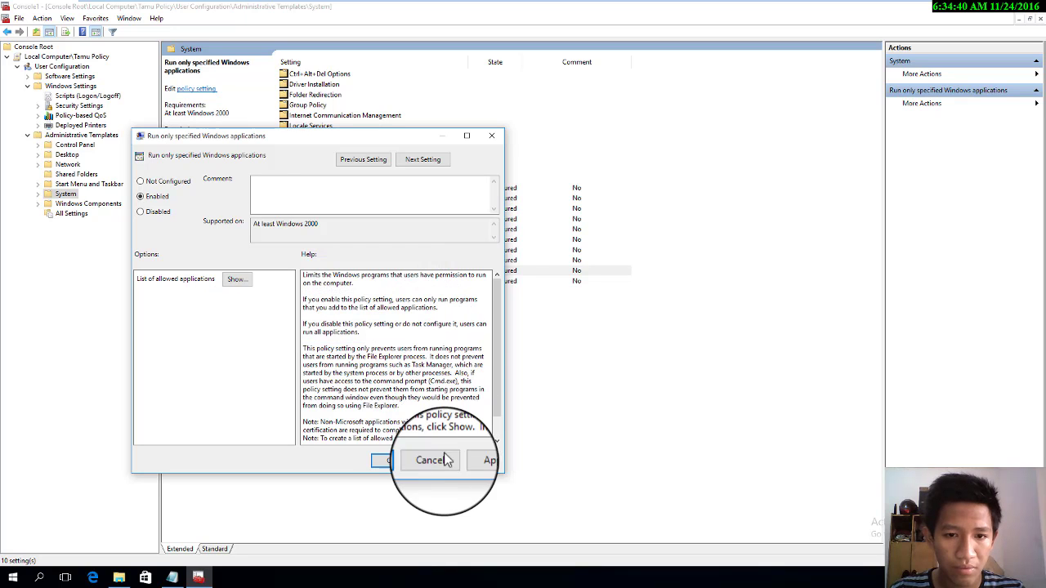
{"action": "left_click", "coordinate": [434, 460]}
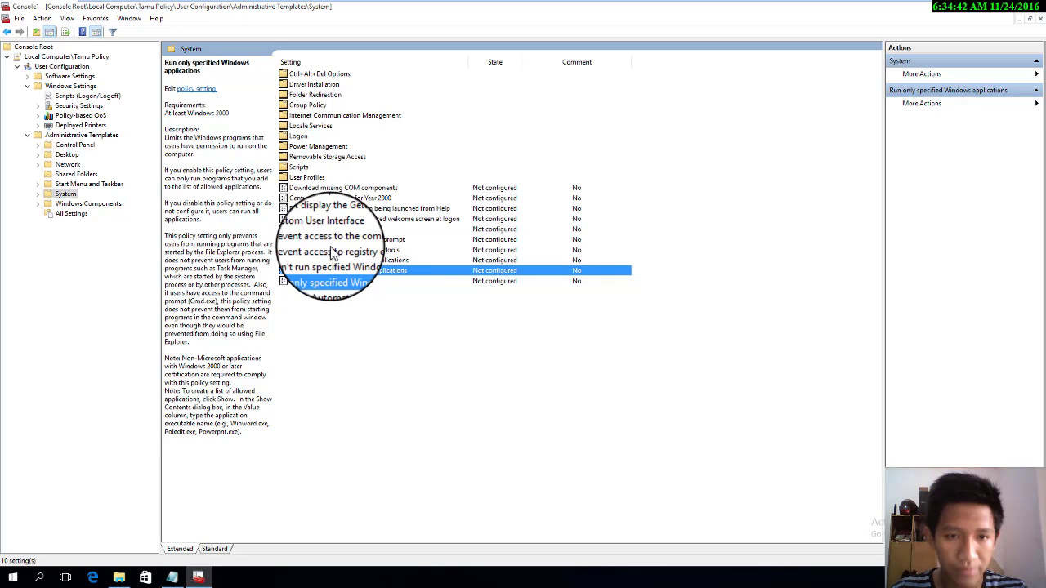
- Enable the "Remove Run menu from Start Menu" policy in the Start Menu and Taskbar folder
{"action": "left_click", "coordinate": [310, 178]}
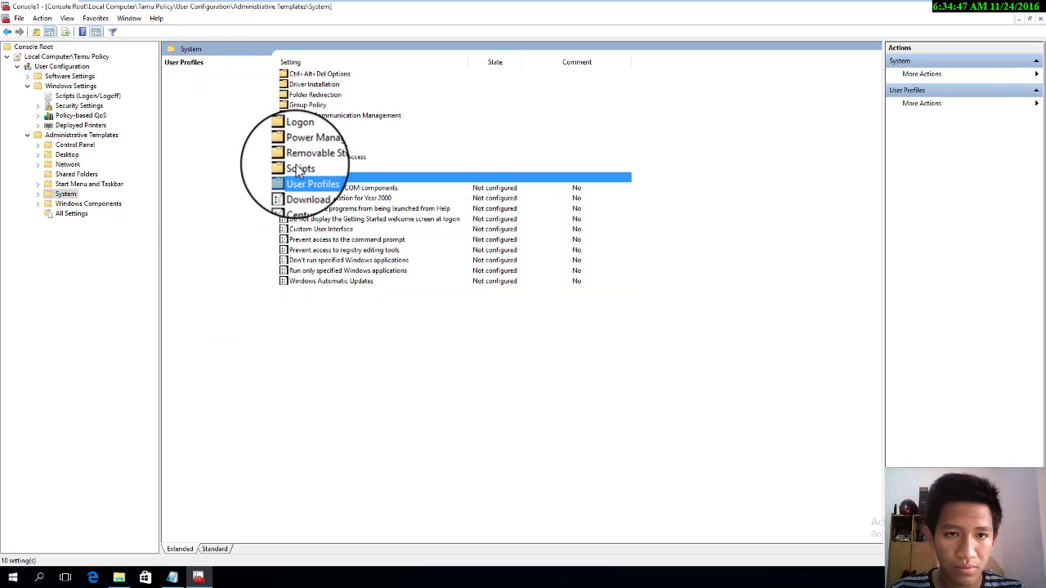
{"action": "left_click", "coordinate": [82, 204]}
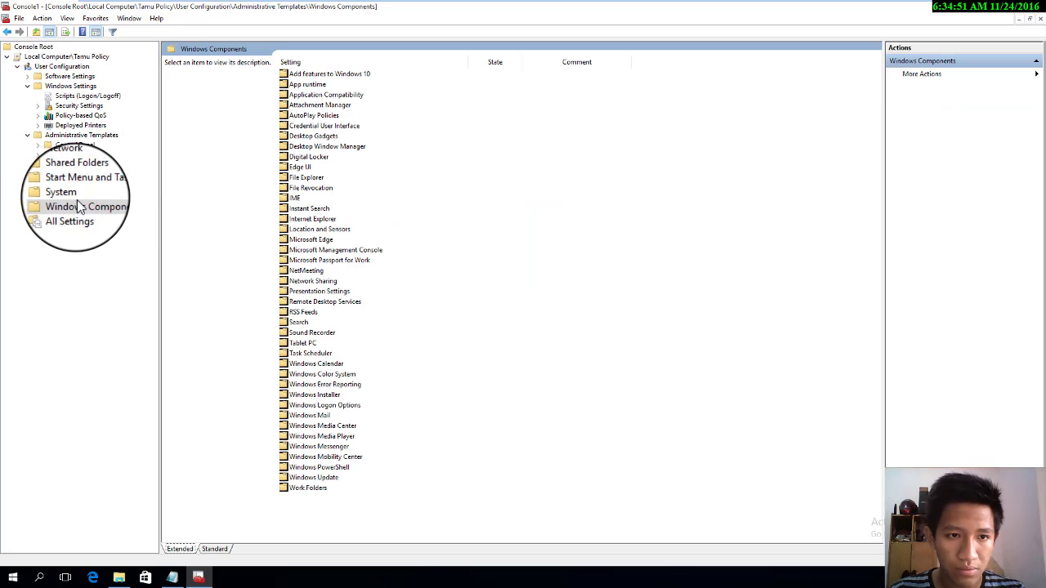
{"action": "left_click", "coordinate": [81, 184]}
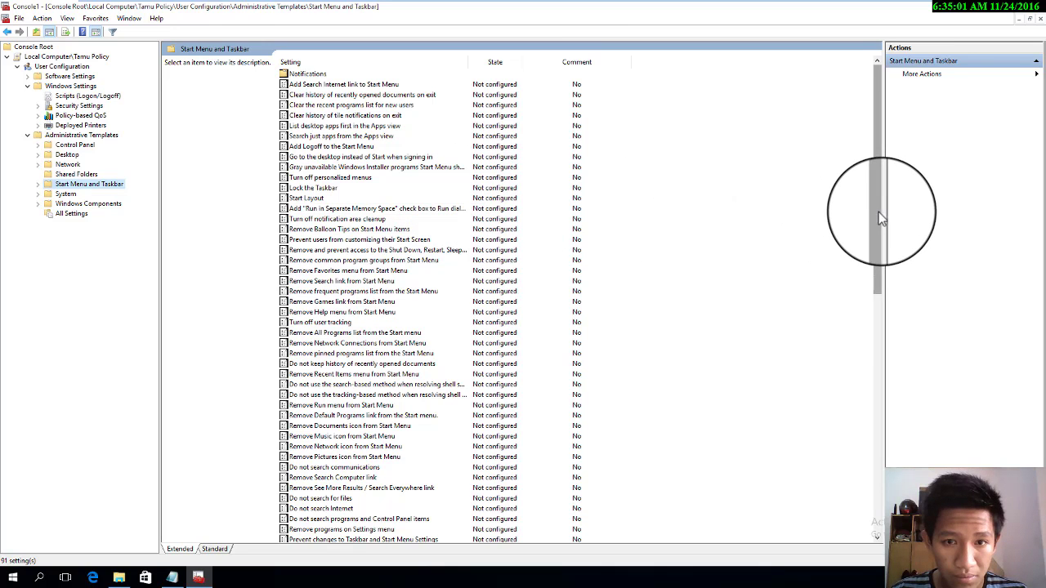
{"action": "left_click_drag", "start_coordinate": [880, 211], "coordinate": [874, 248]}
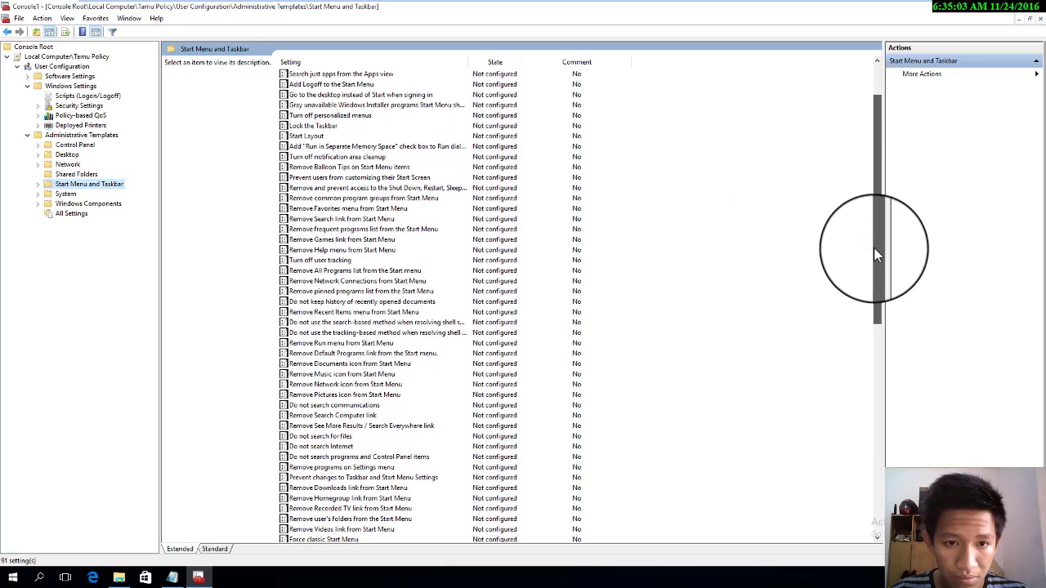
{"action": "left_click", "coordinate": [371, 354]}
{"action": "double_click", "coordinate": [360, 344]}
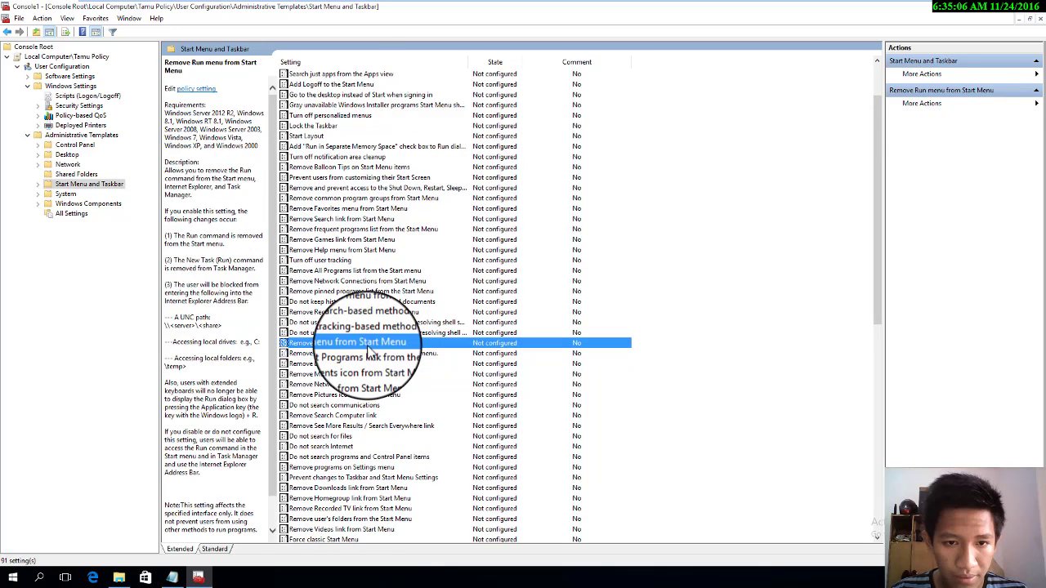
{"action": "left_click", "coordinate": [42, 82]}
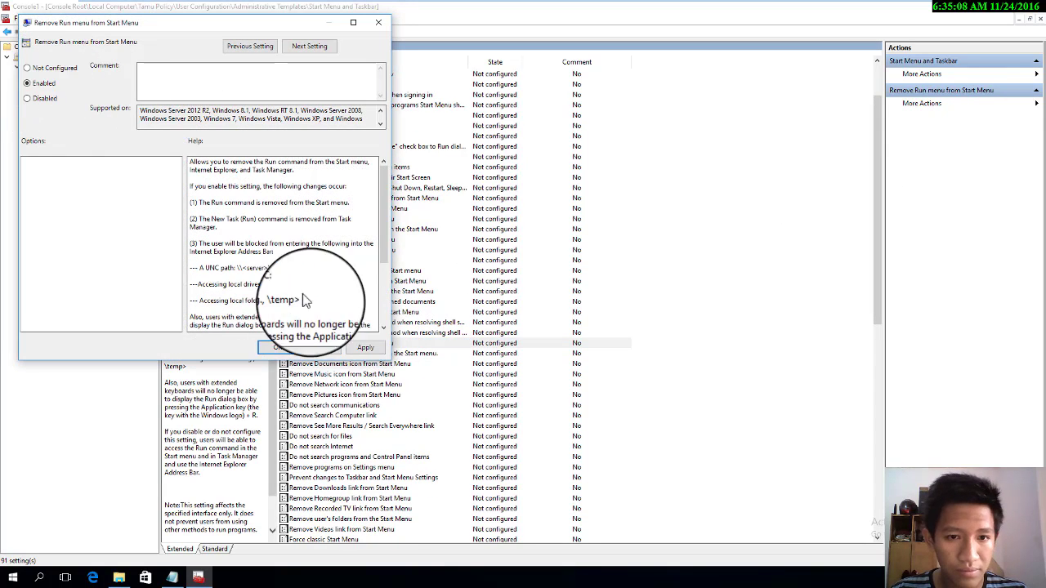
{"action": "left_click", "coordinate": [366, 347]}
{"action": "left_click", "coordinate": [277, 347]}
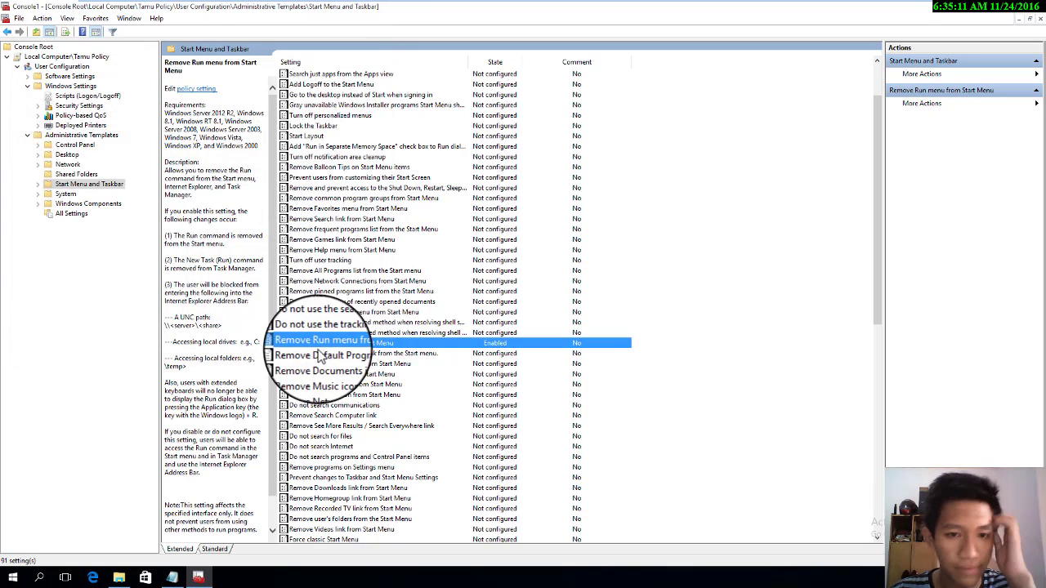
- Mark the Control Panel item in the Notepad list and look through the Start Menu and Taskbar policies for a matching setting
{"action": "left_click", "coordinate": [172, 578]}
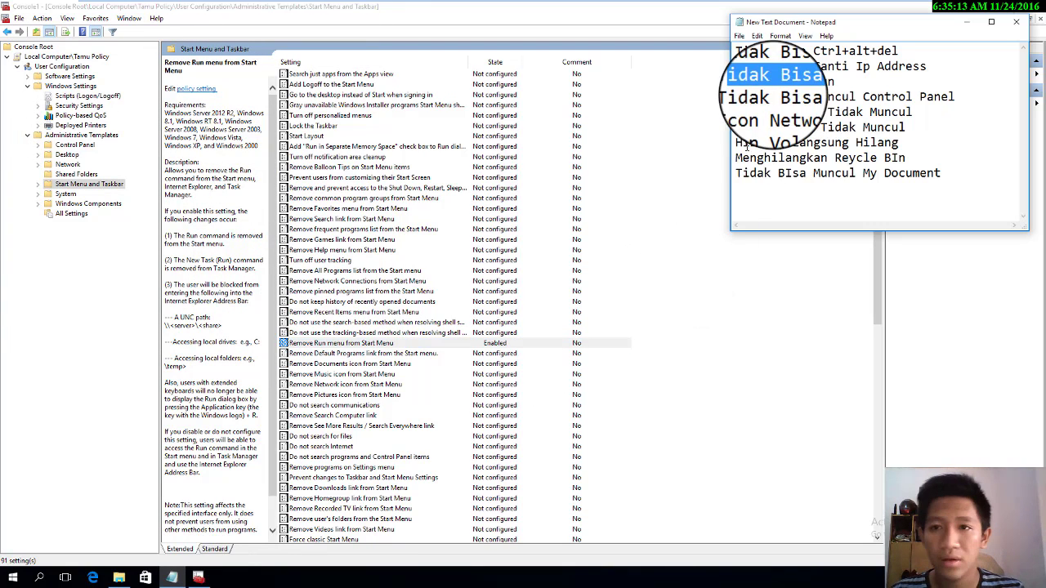
{"action": "left_click_drag", "start_coordinate": [733, 98], "coordinate": [854, 98]}
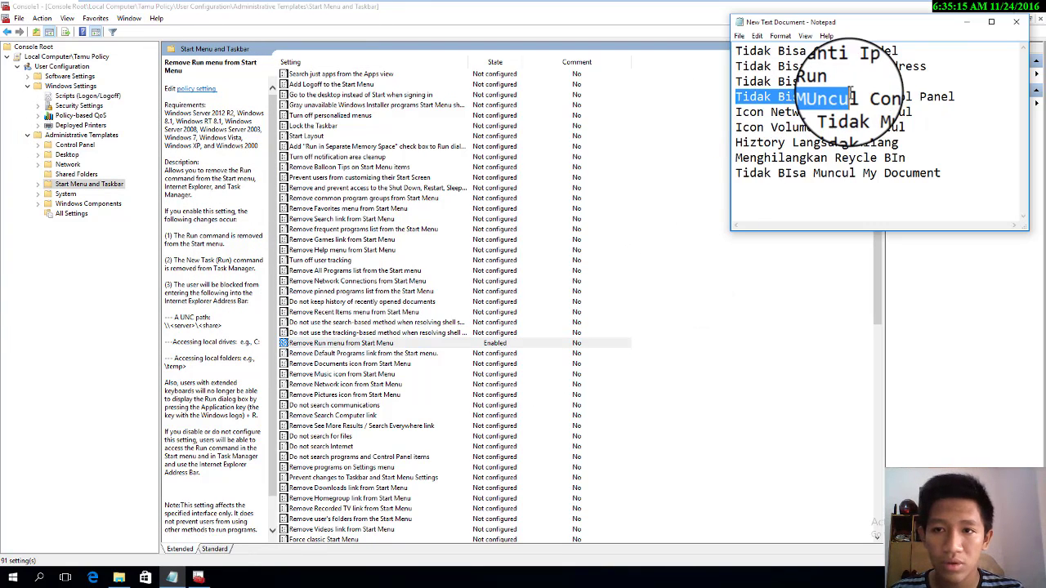
{"action": "left_click", "coordinate": [425, 364]}
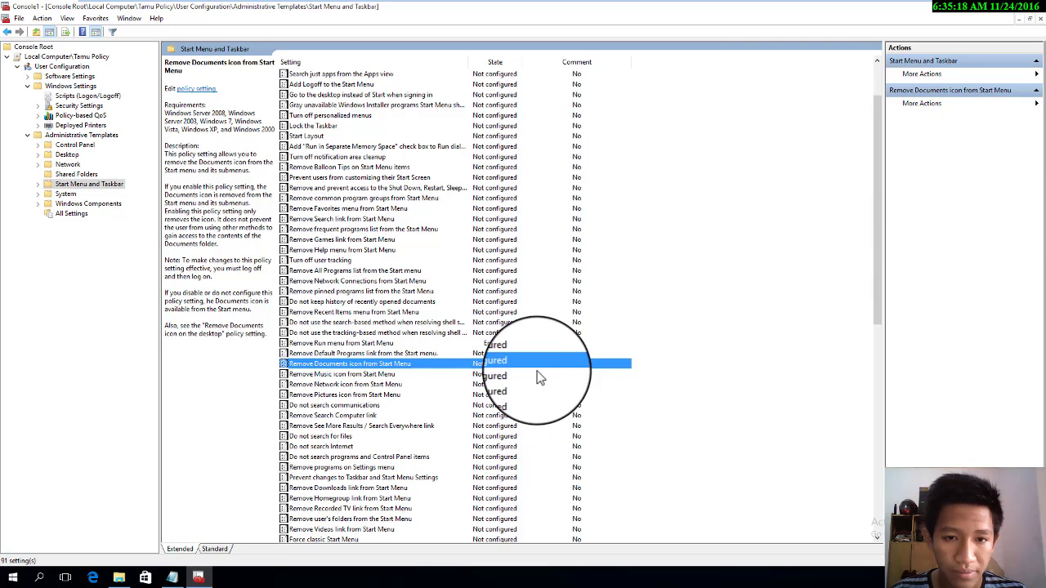
{"action": "left_click_drag", "start_coordinate": [875, 263], "coordinate": [876, 307]}
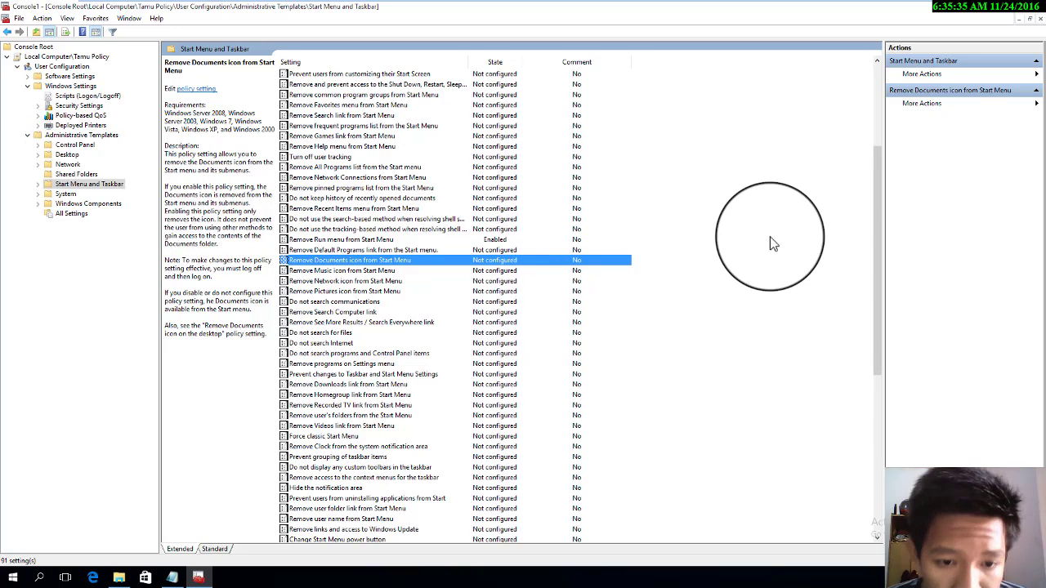
{"action": "left_click_drag", "start_coordinate": [877, 272], "coordinate": [878, 324]}
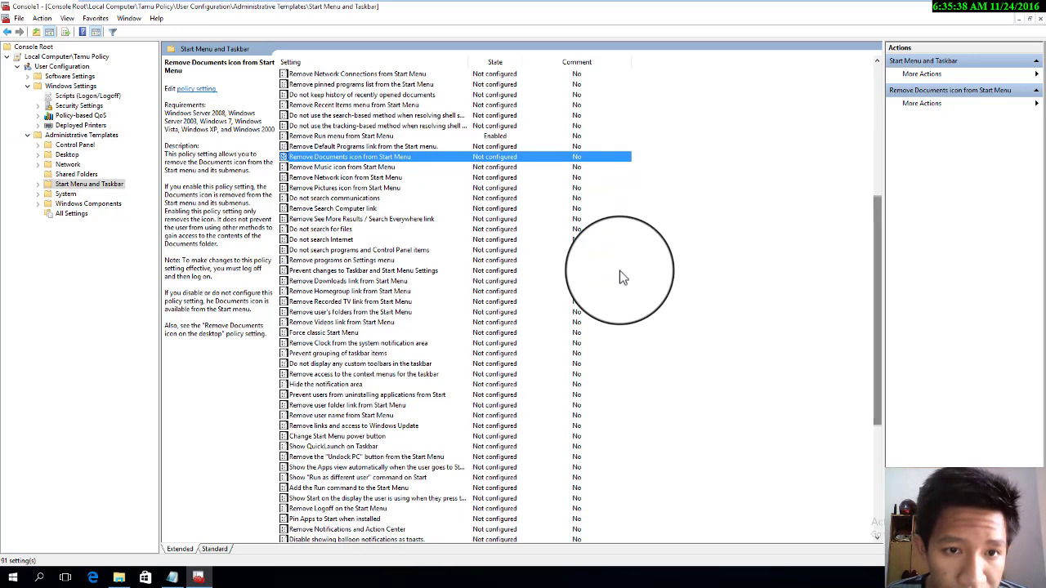
- Filter Administrative Templates by the keywords "control panel" and open the filtered All Settings list
{"action": "right_click", "coordinate": [86, 183]}
{"action": "left_click", "coordinate": [118, 214]}
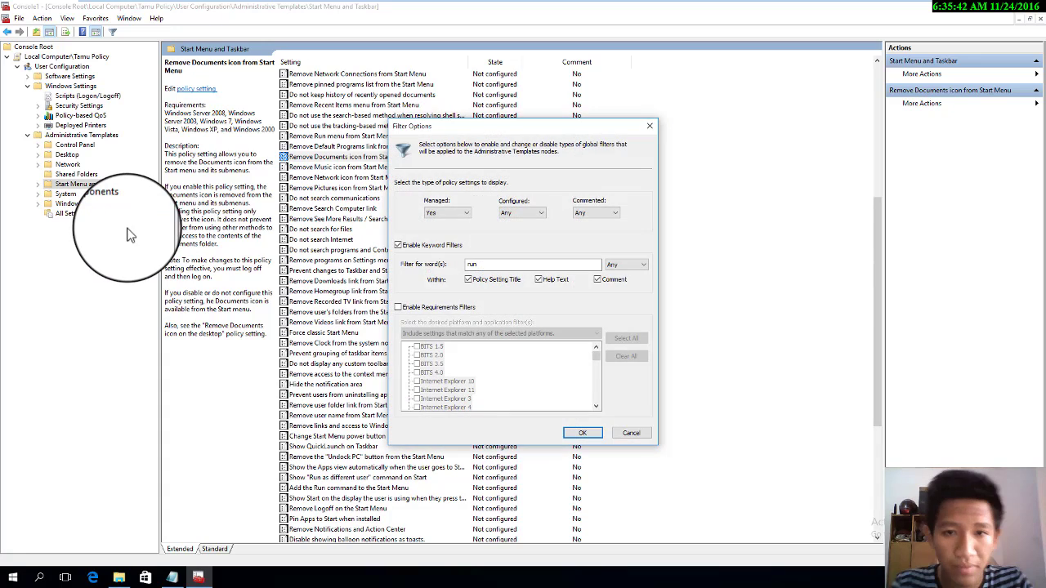
{"action": "left_click", "coordinate": [478, 264]}
{"action": "type", "text": "run"}
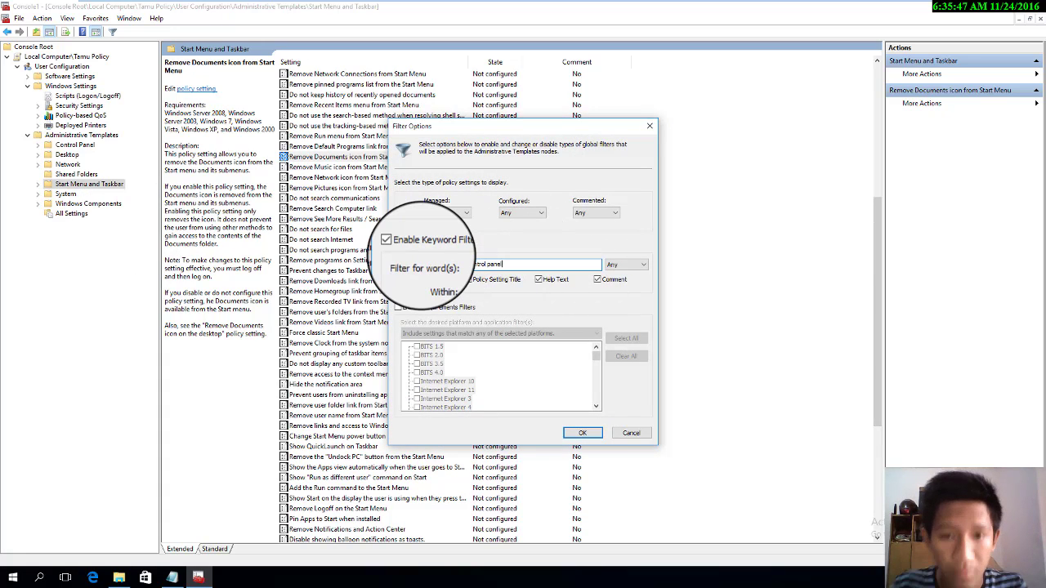
{"action": "left_click", "coordinate": [582, 432]}
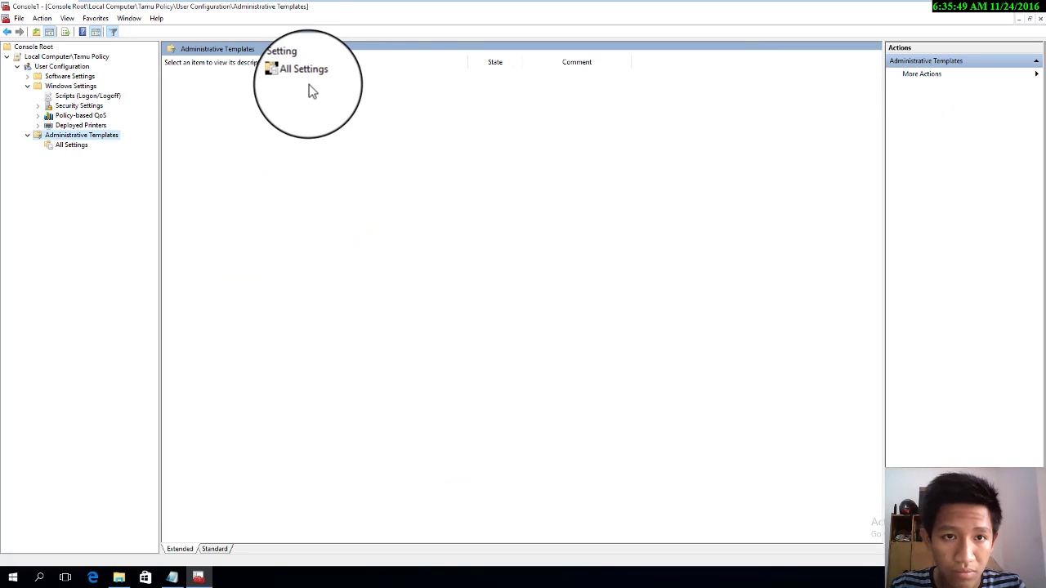
{"action": "double_click", "coordinate": [307, 77]}
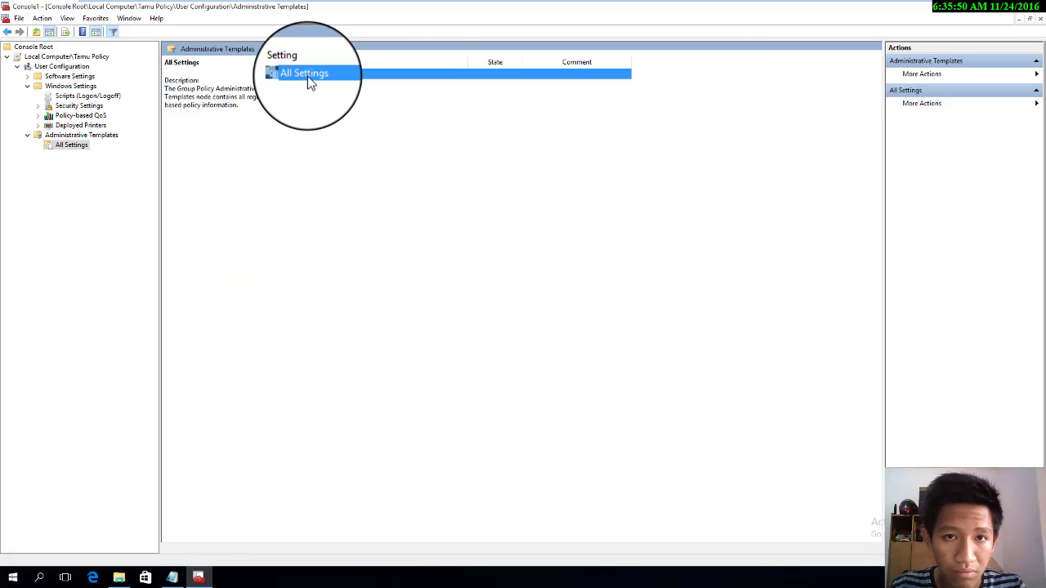
- Turn off the keyword filter on Administrative Templates
{"action": "left_click", "coordinate": [72, 135]}
{"action": "right_click", "coordinate": [57, 140]}
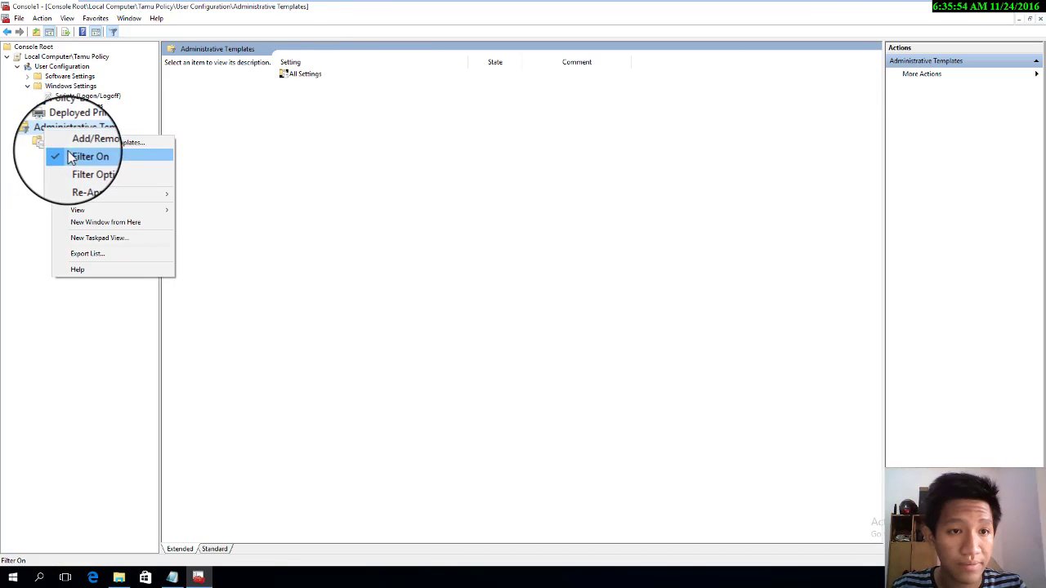
{"action": "left_click", "coordinate": [93, 156]}
- Look through the Administrative Templates folders and open the Control Panel policies
{"action": "left_click", "coordinate": [72, 212]}
{"action": "left_click", "coordinate": [73, 205]}
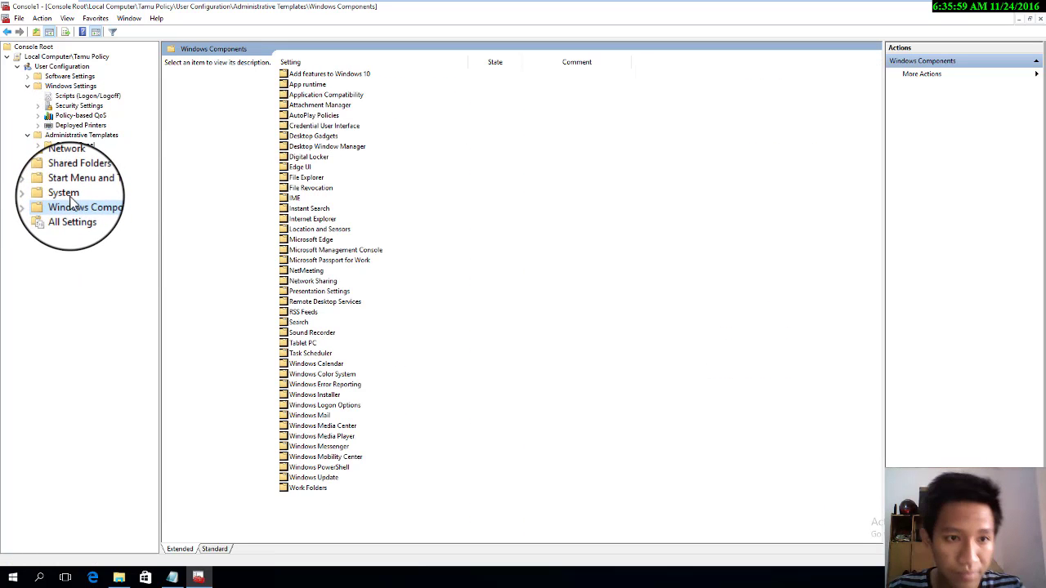
{"action": "left_click", "coordinate": [69, 194]}
{"action": "left_click", "coordinate": [68, 184]}
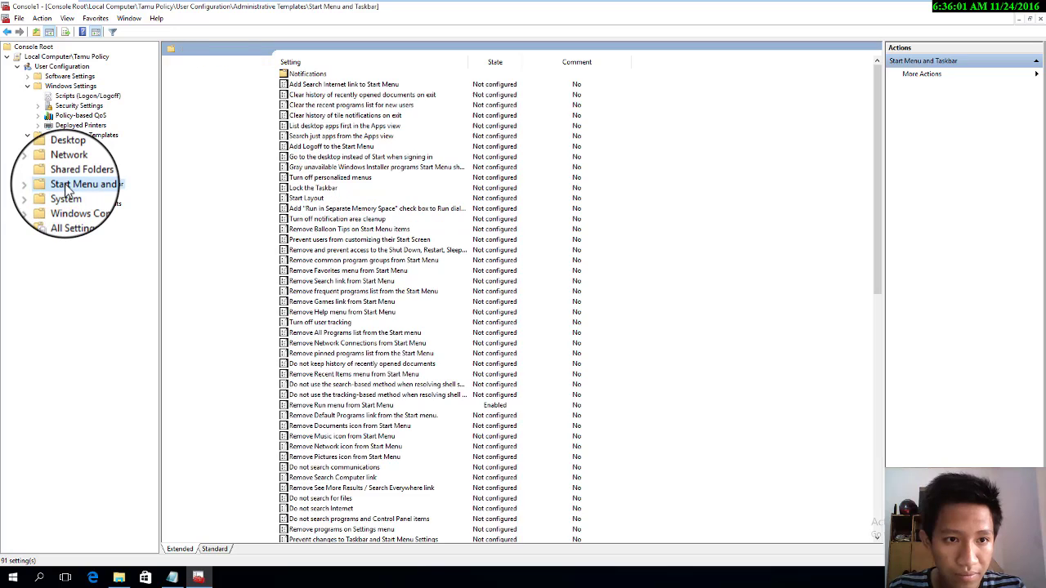
{"action": "left_click", "coordinate": [76, 156]}
{"action": "left_click", "coordinate": [75, 144]}
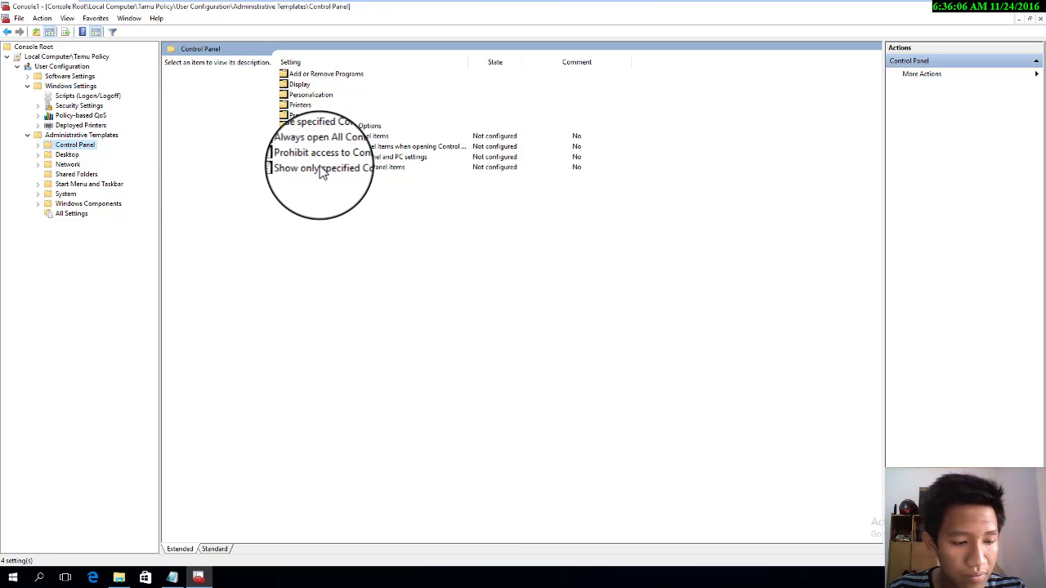
- Try to enable the "Show only specified Control Panel items" policy
{"action": "left_click", "coordinate": [344, 168]}
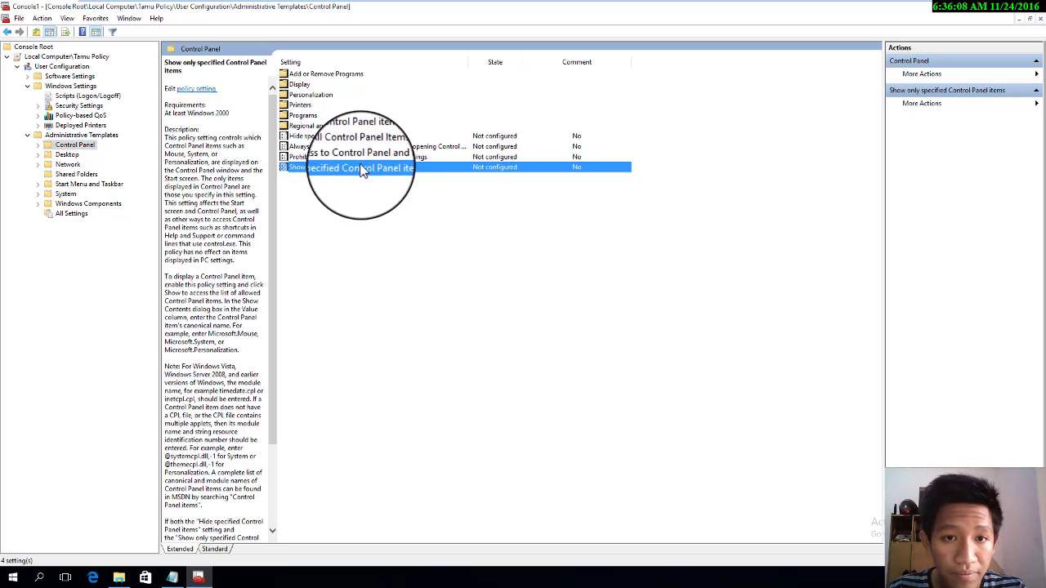
{"action": "double_click", "coordinate": [373, 168]}
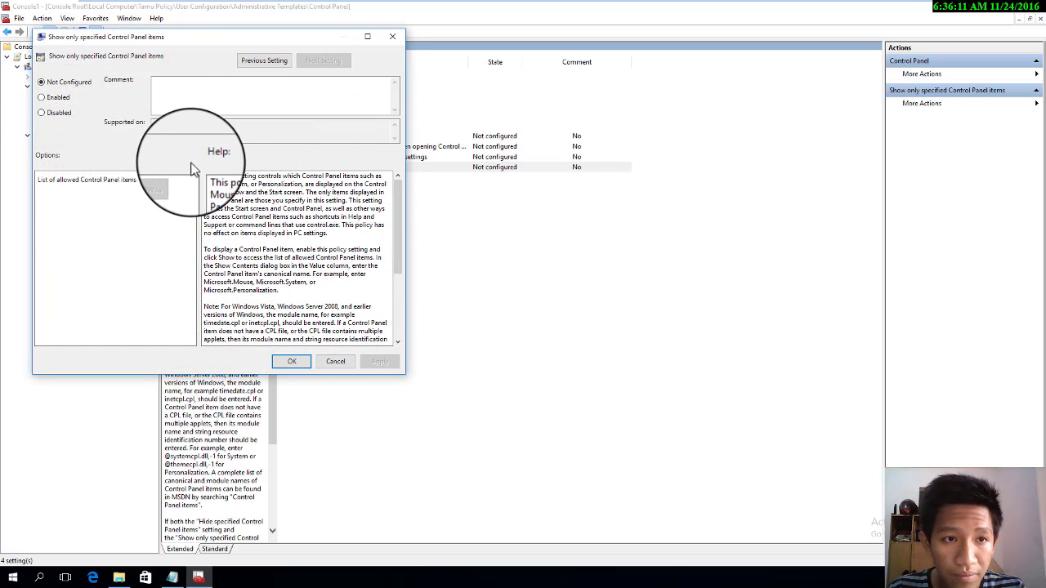
{"action": "left_click", "coordinate": [47, 98]}
{"action": "left_click", "coordinate": [377, 363]}
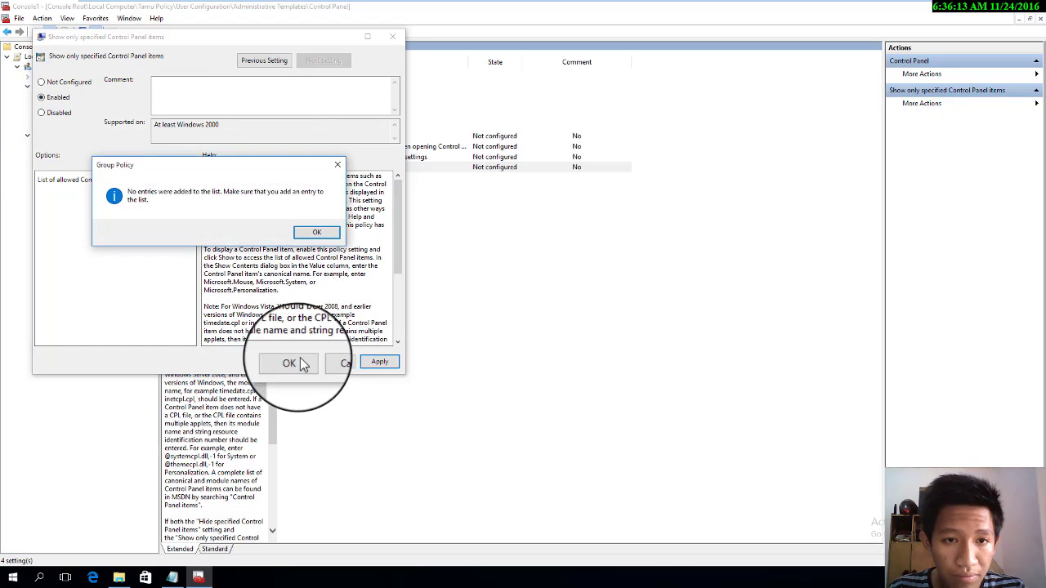
{"action": "left_click", "coordinate": [310, 229]}
{"action": "left_click", "coordinate": [292, 362]}
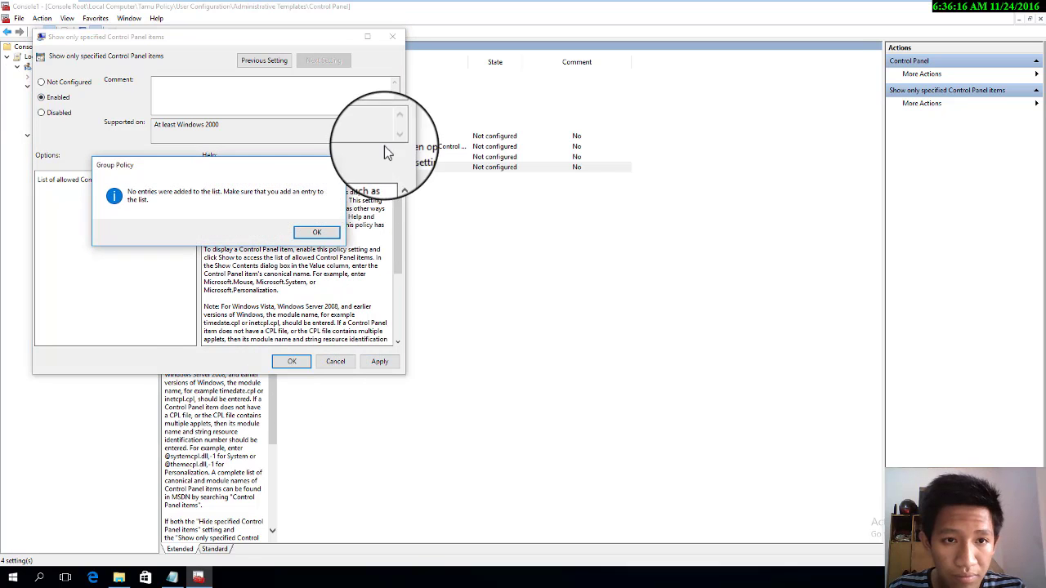
{"action": "left_click", "coordinate": [339, 166]}
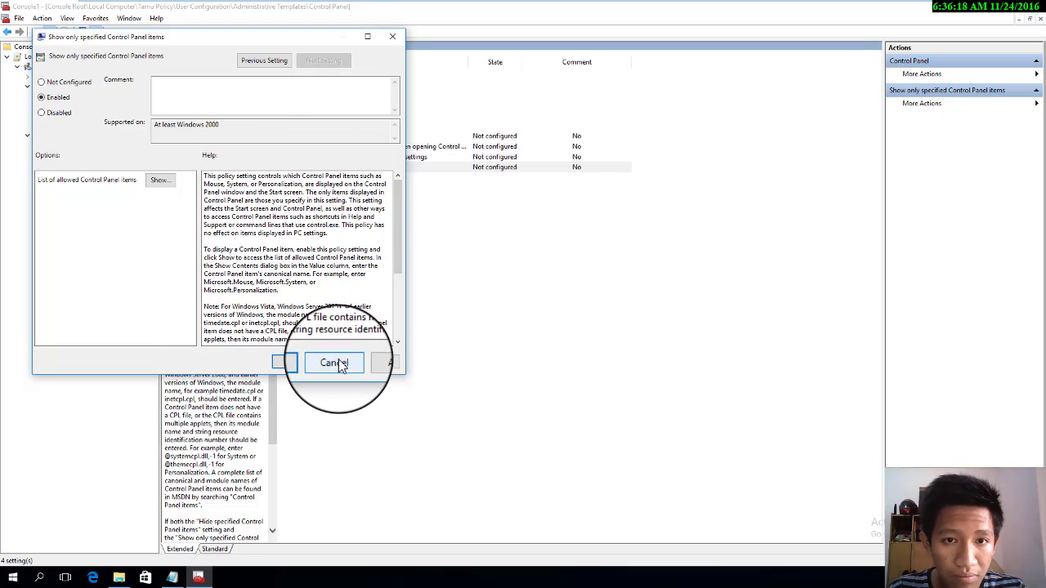
{"action": "left_click", "coordinate": [335, 361]}
- Enable the "Prohibit access to Control Panel and PC settings" policy
{"action": "left_click", "coordinate": [349, 157]}
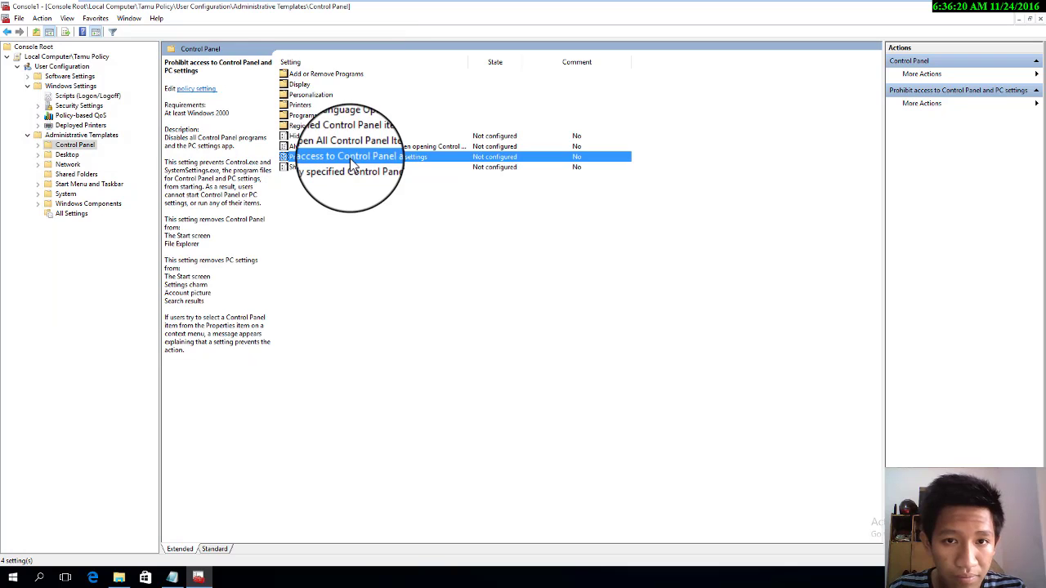
{"action": "double_click", "coordinate": [350, 157]}
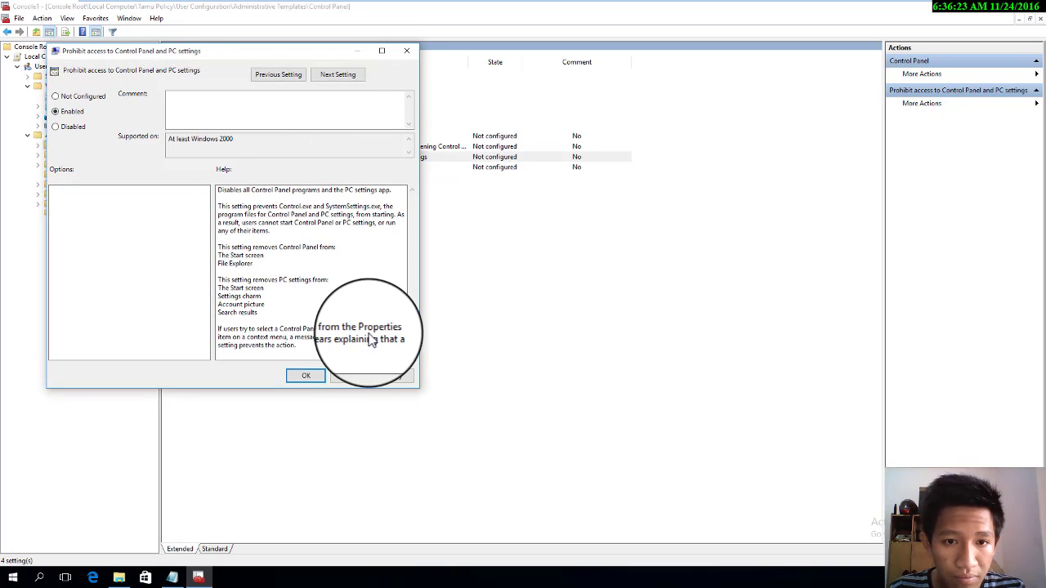
{"action": "left_click", "coordinate": [394, 375]}
{"action": "left_click", "coordinate": [306, 375]}
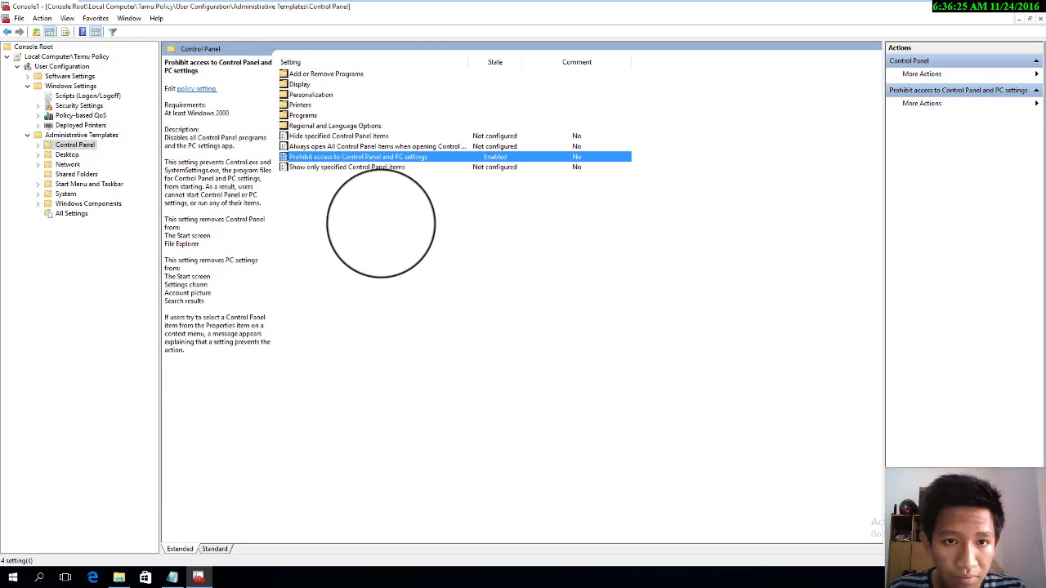
- Enable the "Always open All Control Panel Items when opening Control Panel" policy
{"action": "double_click", "coordinate": [352, 147]}
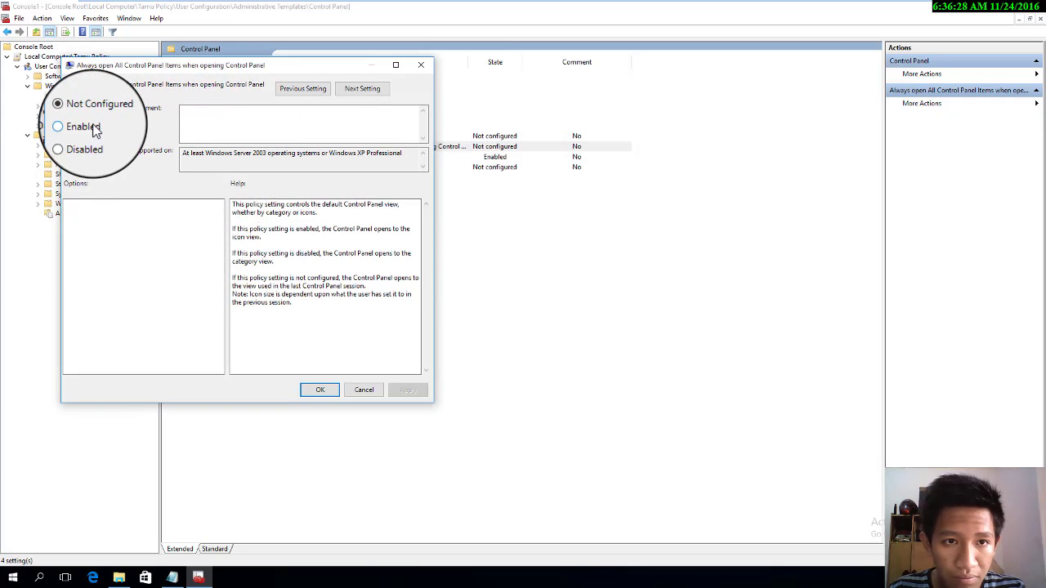
{"action": "left_click", "coordinate": [90, 125]}
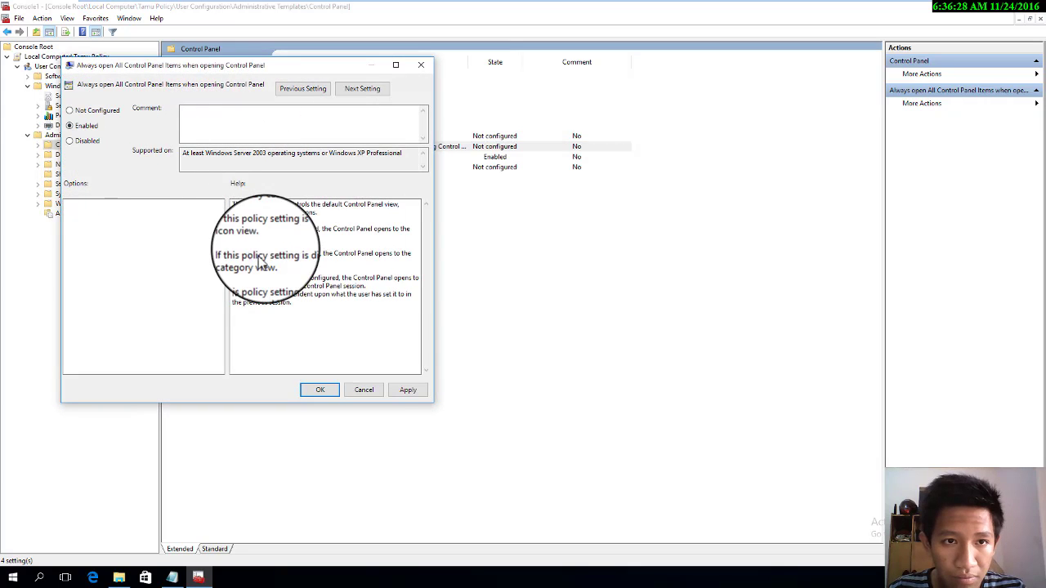
{"action": "left_click", "coordinate": [409, 390]}
{"action": "left_click", "coordinate": [323, 391]}
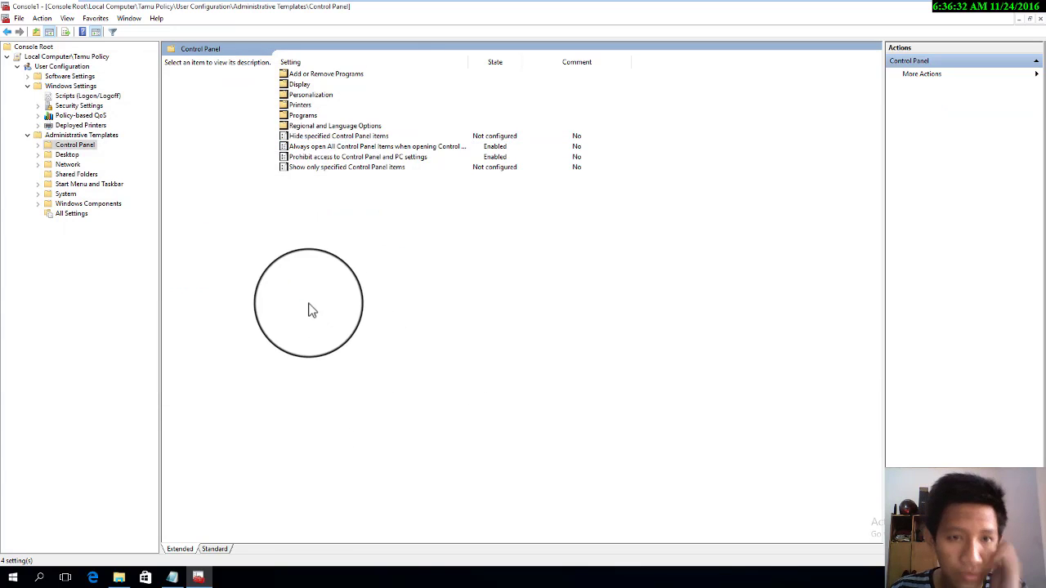
- Check the restriction list in Notepad and look through the Network and All Settings policies for hiding the network icon
{"action": "left_click", "coordinate": [167, 578]}
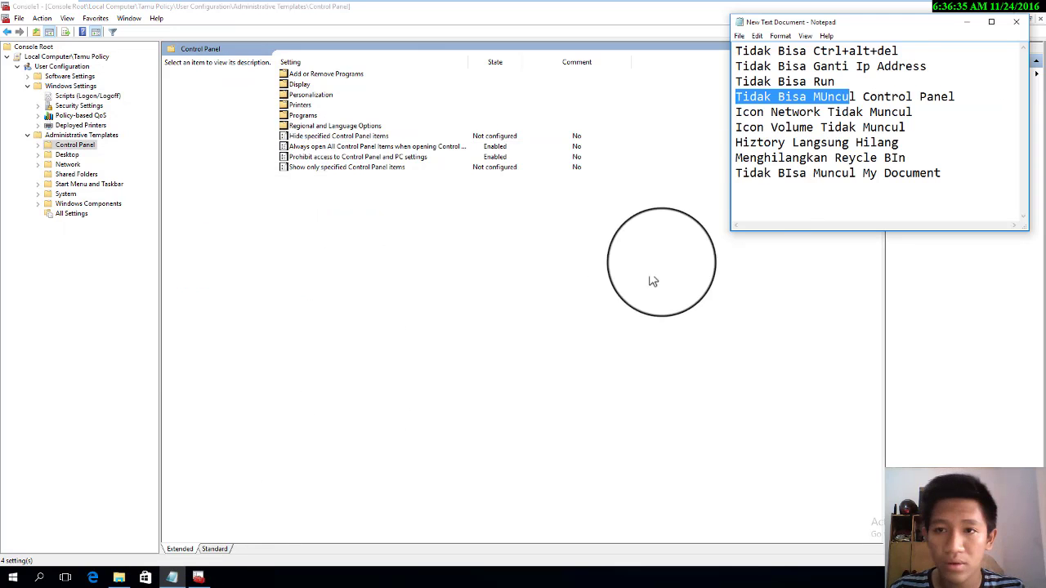
{"action": "left_click_drag", "start_coordinate": [728, 113], "coordinate": [769, 112]}
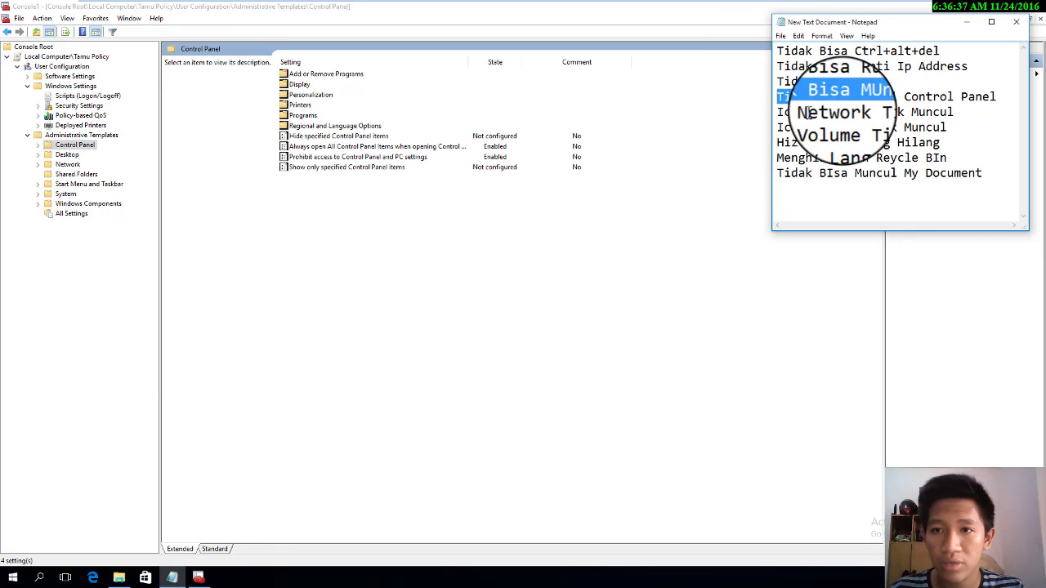
{"action": "left_click", "coordinate": [67, 164]}
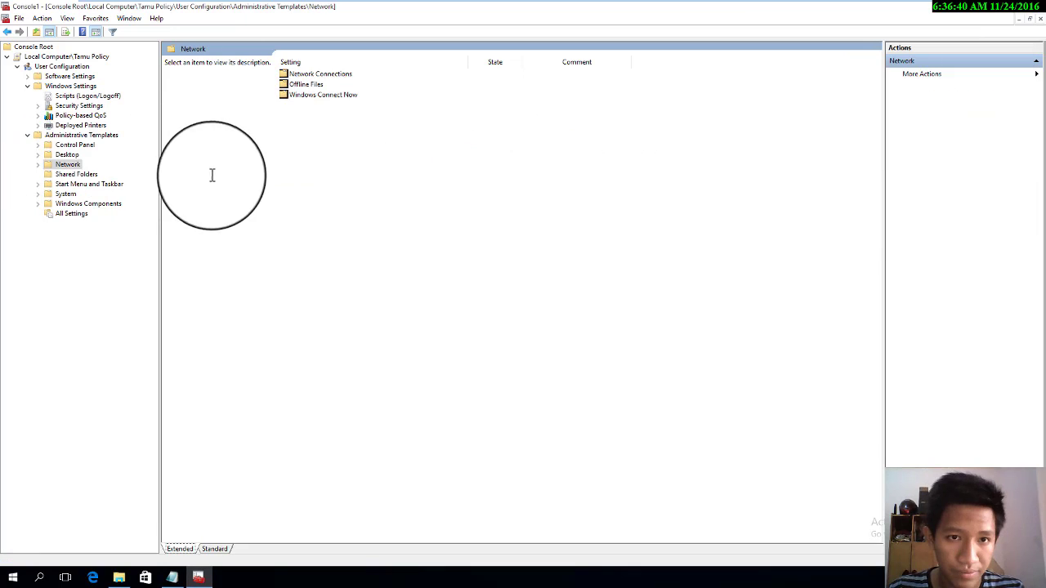
{"action": "double_click", "coordinate": [317, 102]}
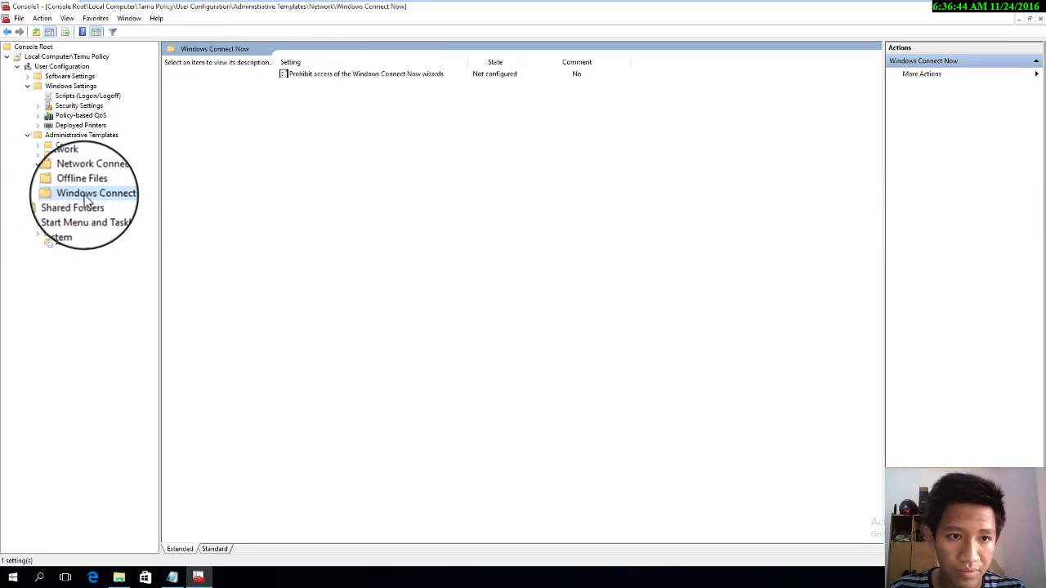
{"action": "left_click", "coordinate": [70, 244]}
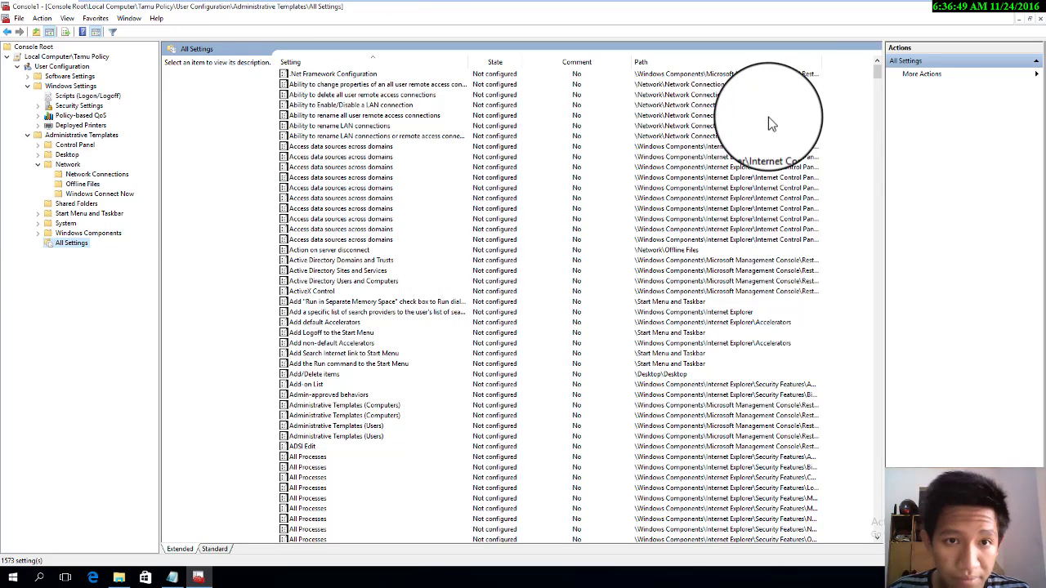
{"action": "left_click_drag", "start_coordinate": [878, 73], "coordinate": [889, 121]}
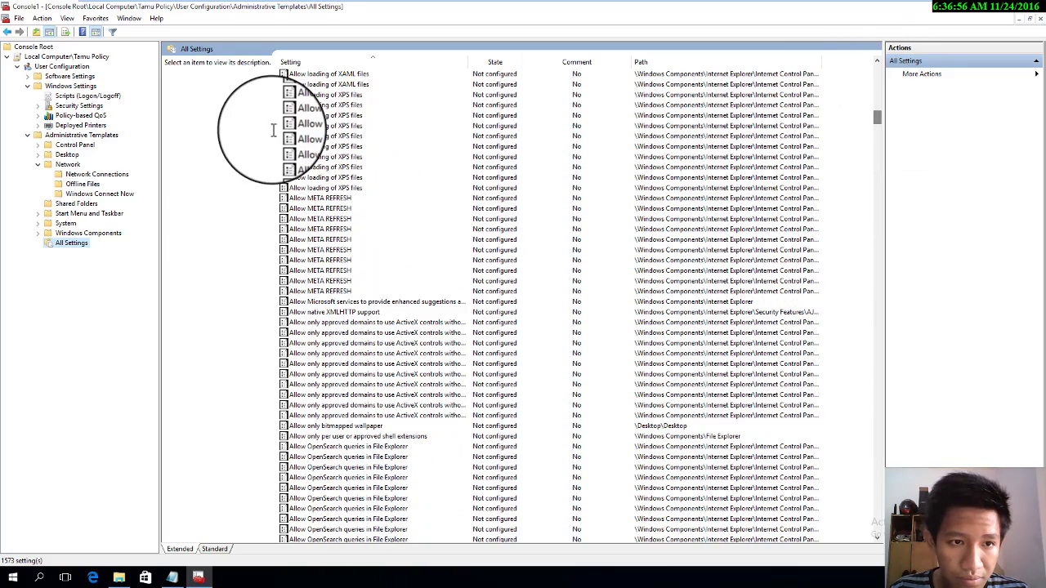
- Enable the "Remove the networking icon" policy under Start Menu and Taskbar
{"action": "left_click", "coordinate": [102, 214]}
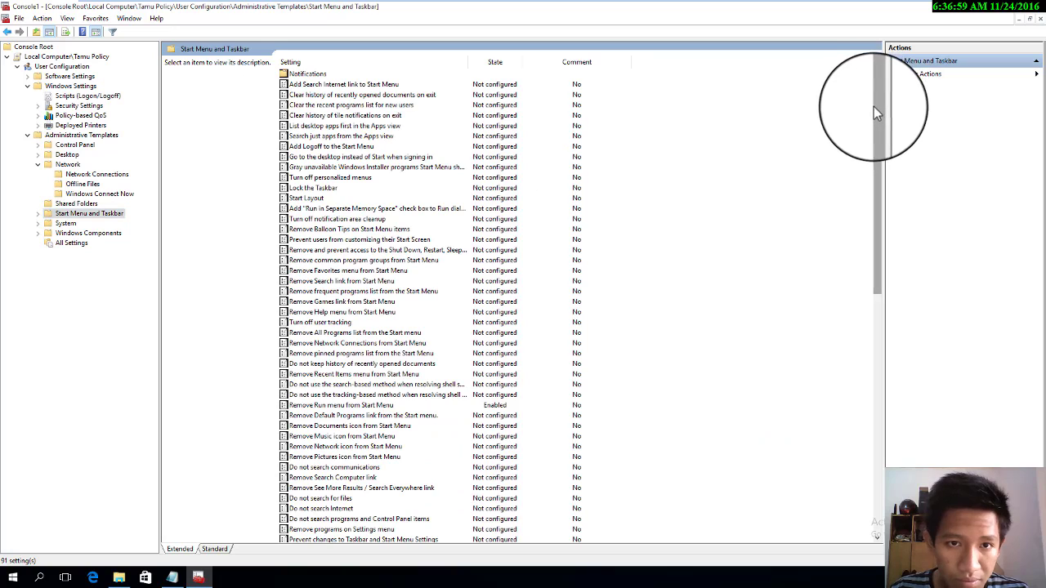
{"action": "left_click_drag", "start_coordinate": [877, 114], "coordinate": [892, 380]}
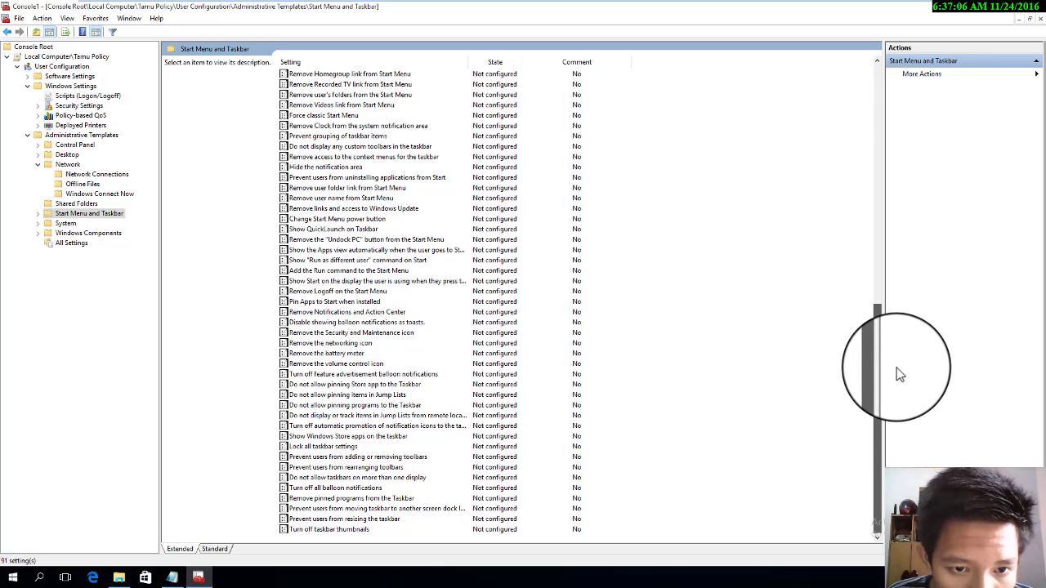
{"action": "left_click", "coordinate": [335, 343]}
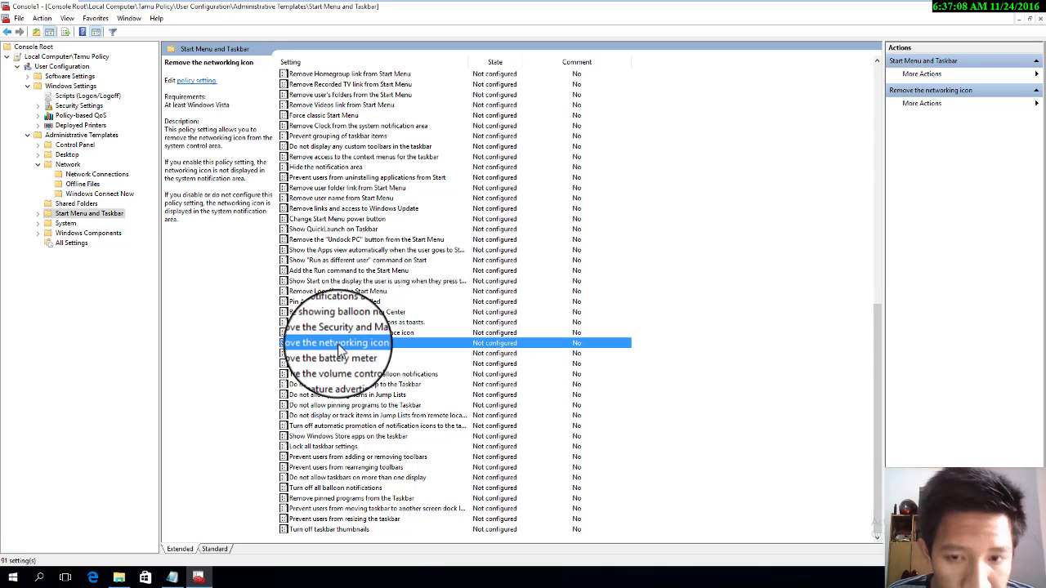
{"action": "right_click", "coordinate": [335, 346]}
{"action": "left_click", "coordinate": [376, 354]}
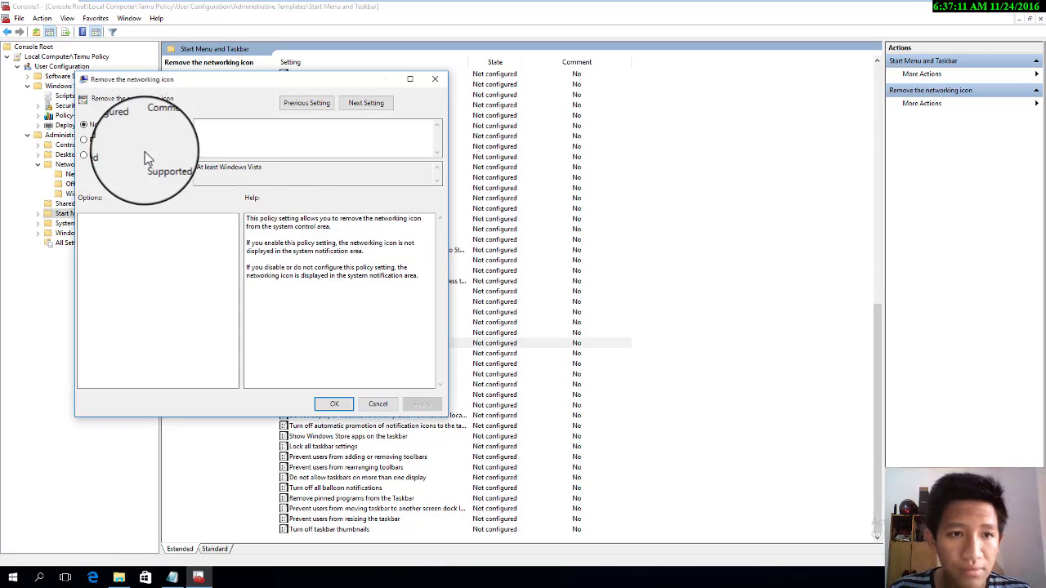
{"action": "left_click", "coordinate": [106, 142]}
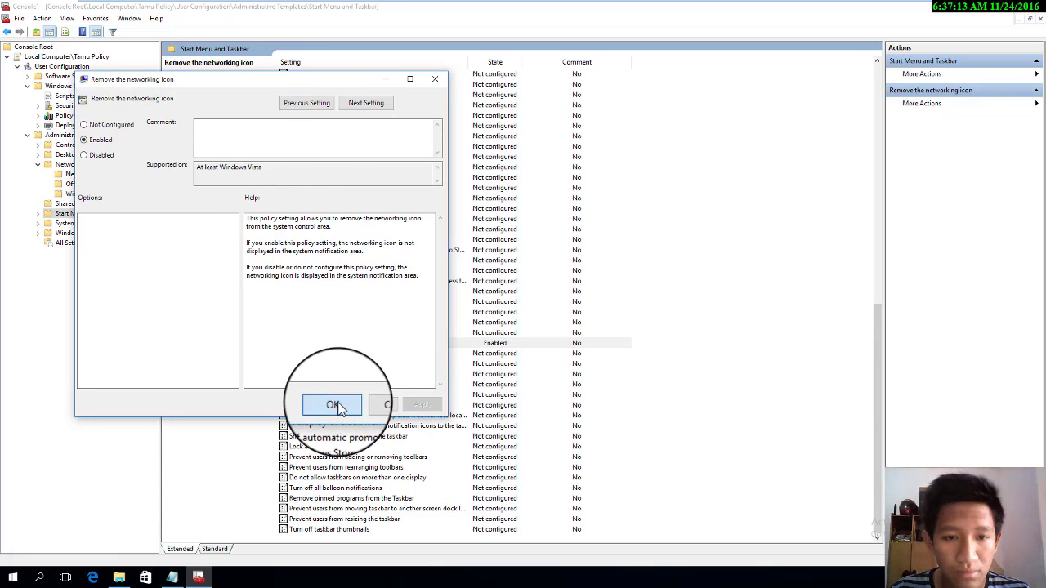
{"action": "left_click", "coordinate": [334, 404]}
{"action": "double_click", "coordinate": [349, 356]}
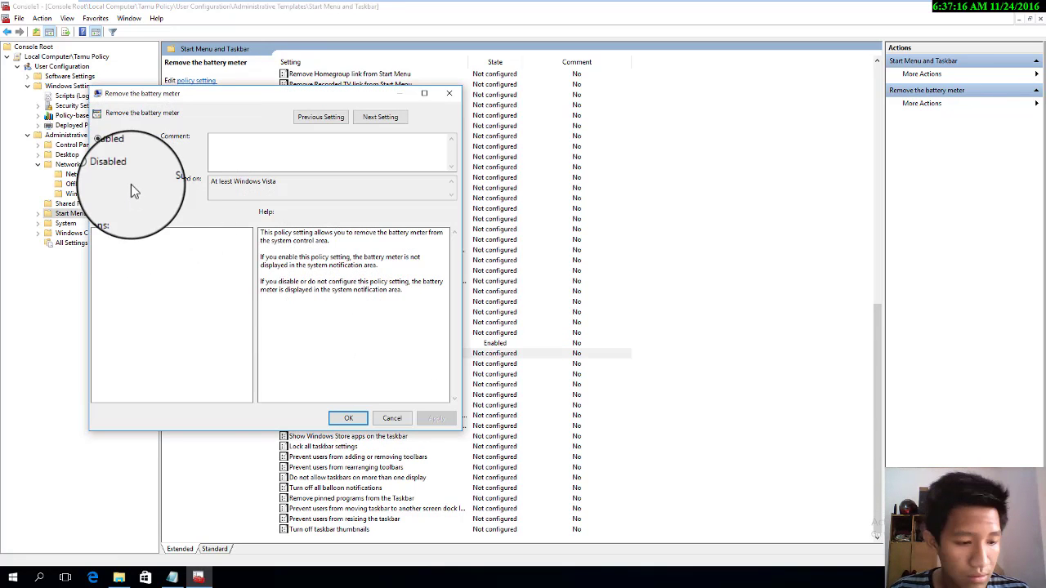
{"action": "left_click", "coordinate": [172, 578]}
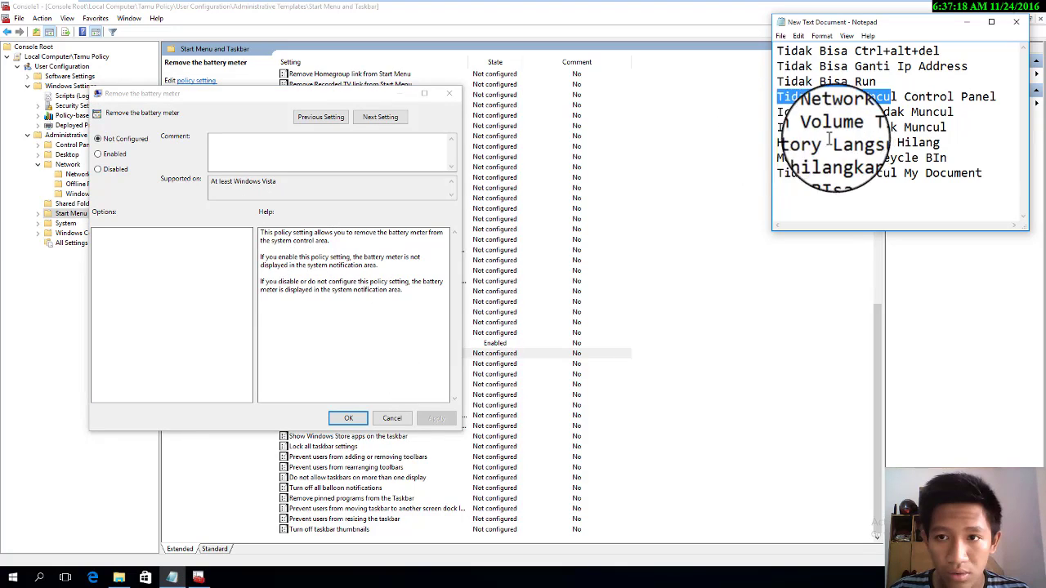
{"action": "left_click", "coordinate": [391, 418]}
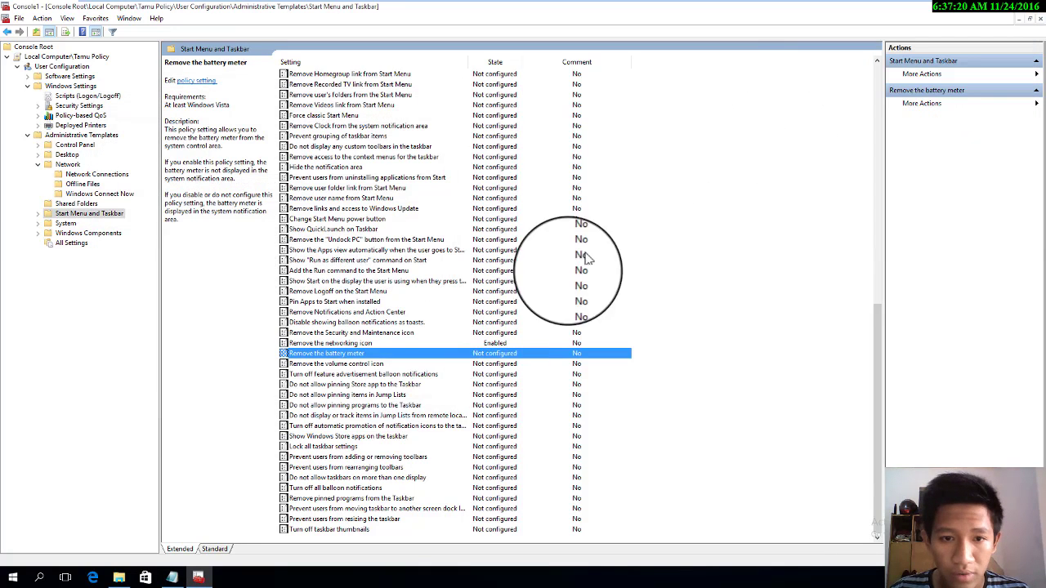
- Enable the "Remove the volume control icon" policy under Start Menu and Taskbar
{"action": "left_click", "coordinate": [383, 365]}
{"action": "double_click", "coordinate": [378, 369]}
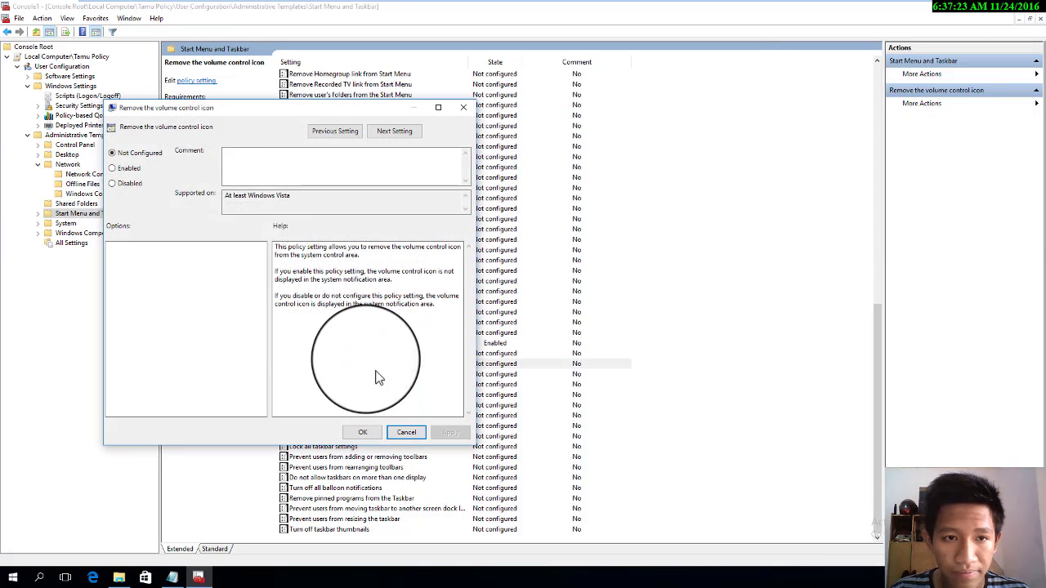
{"action": "left_click", "coordinate": [123, 168]}
{"action": "left_click", "coordinate": [452, 439]}
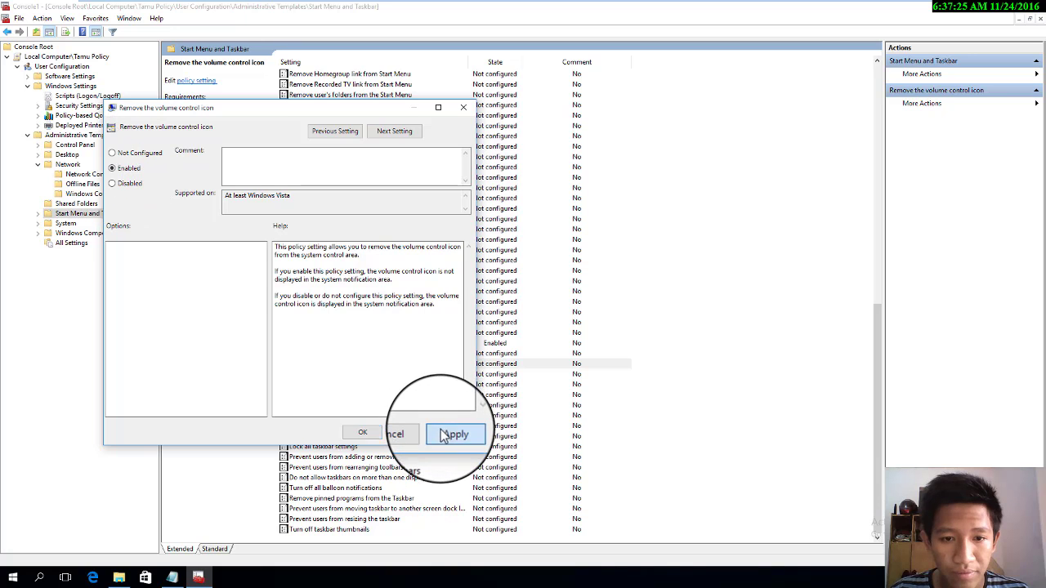
{"action": "left_click", "coordinate": [362, 433]}
- Check the restriction list in Notepad and enable the "Clear history of recently opened documents on exit" policy
{"action": "left_click", "coordinate": [172, 577]}
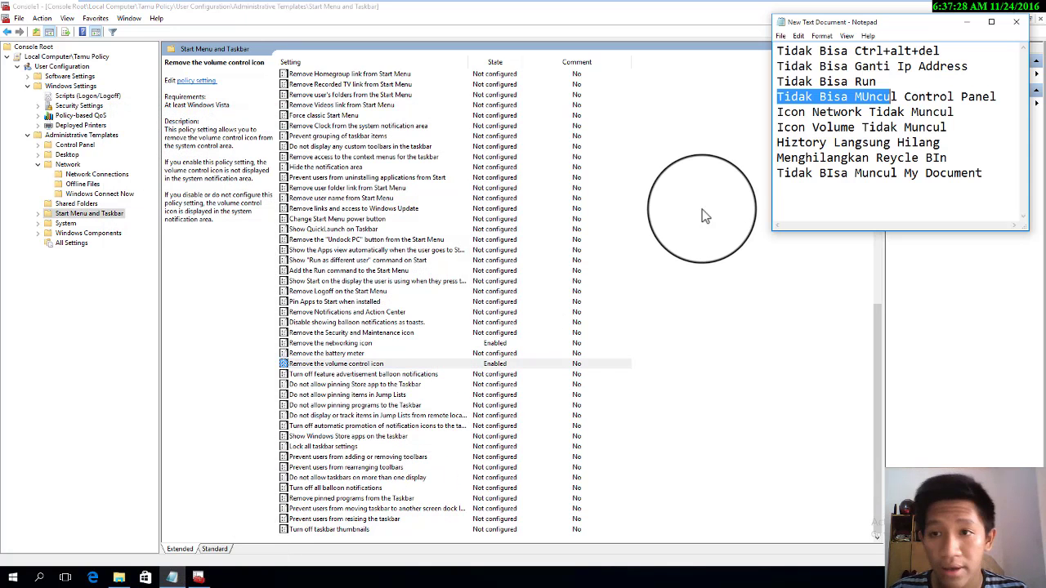
{"action": "left_click", "coordinate": [331, 343]}
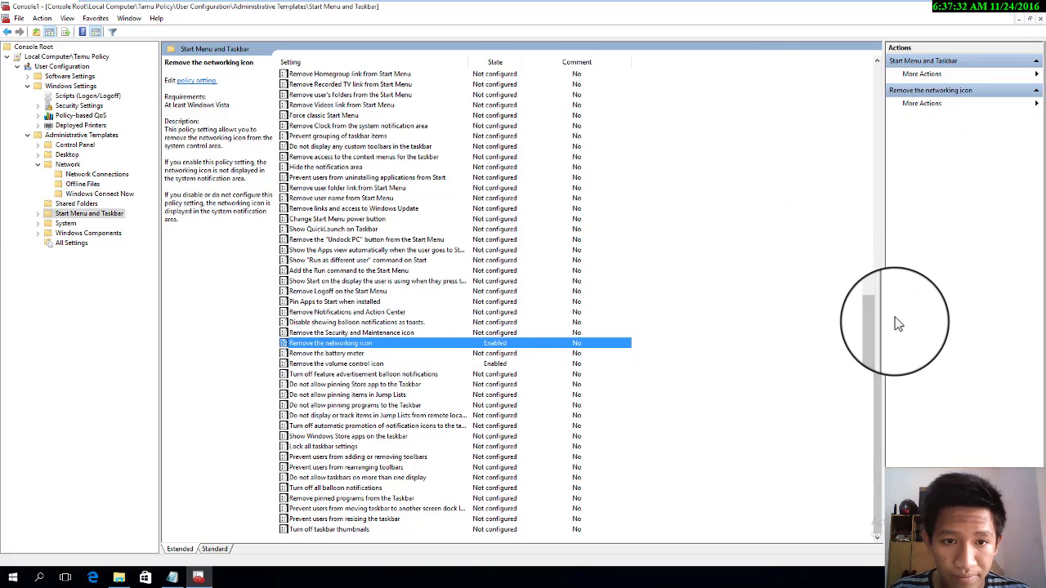
{"action": "left_click_drag", "start_coordinate": [875, 348], "coordinate": [891, 179]}
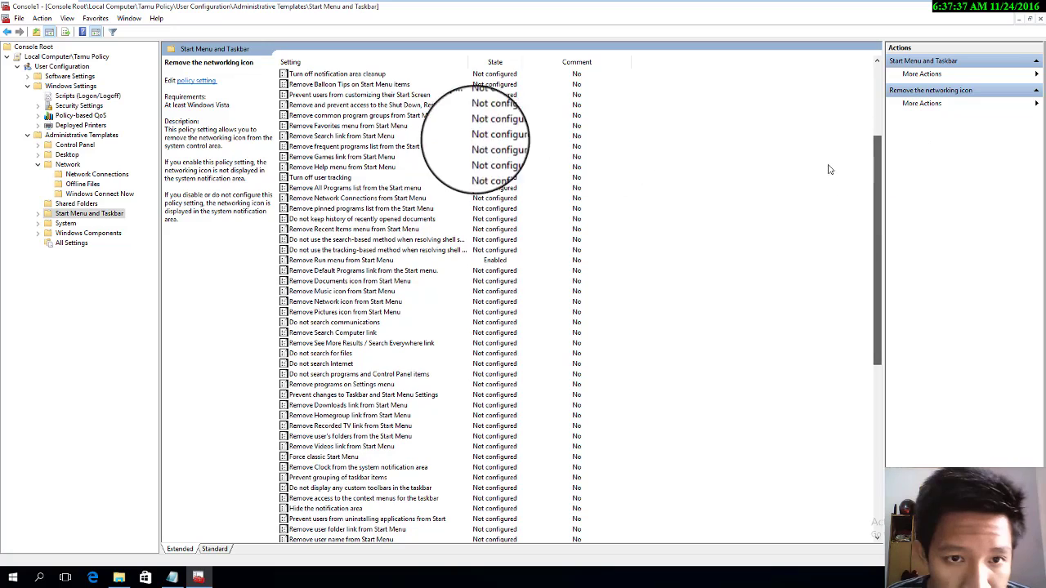
{"action": "left_click", "coordinate": [372, 220]}
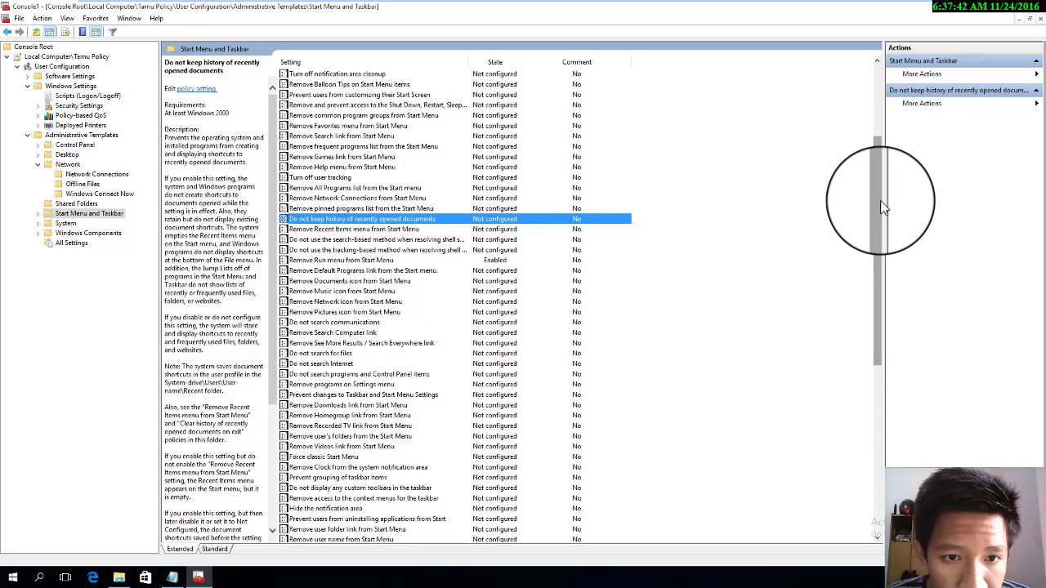
{"action": "left_click_drag", "start_coordinate": [880, 200], "coordinate": [878, 107]}
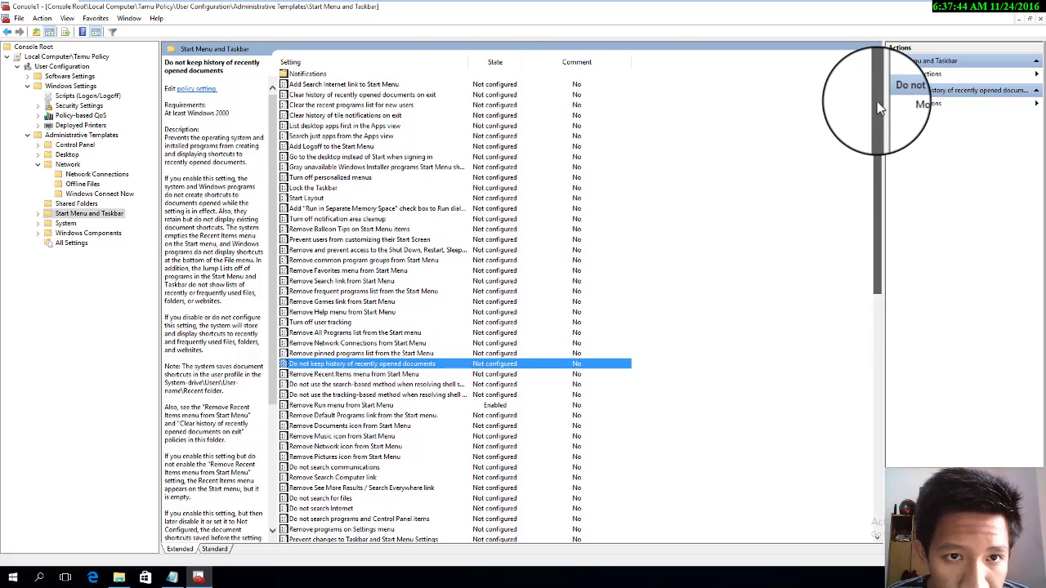
{"action": "left_click", "coordinate": [363, 95]}
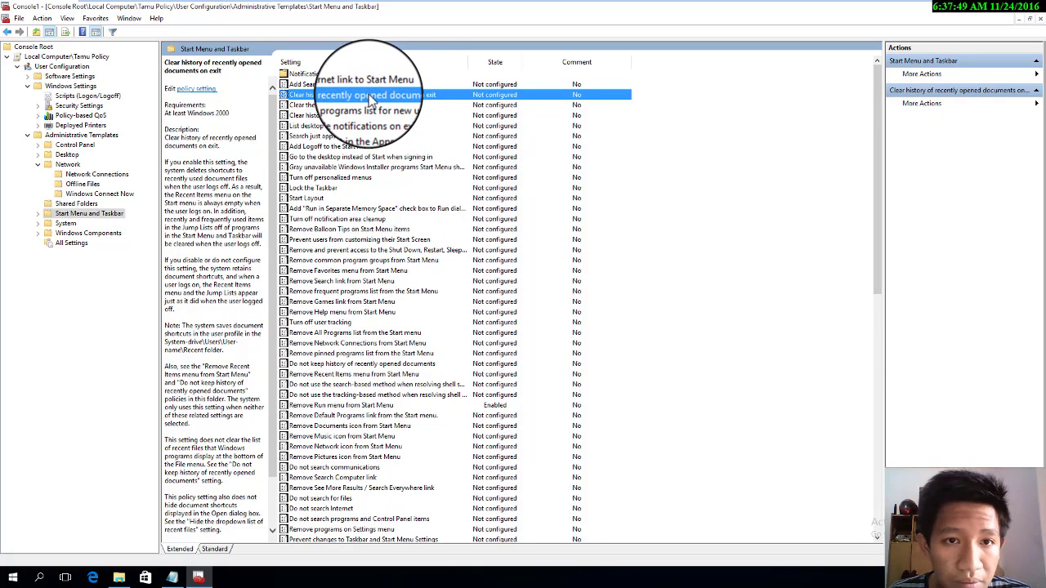
{"action": "double_click", "coordinate": [370, 96]}
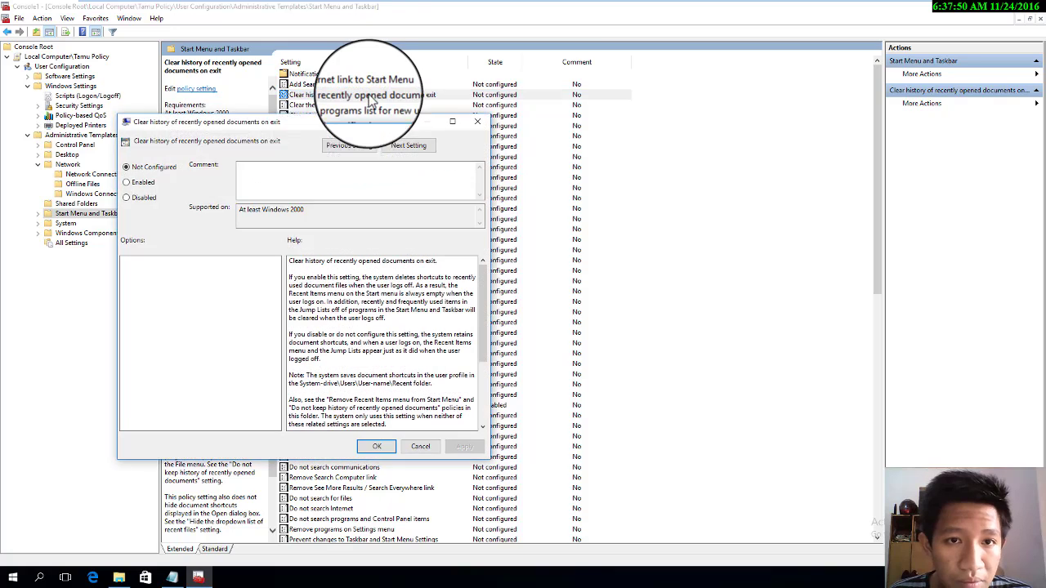
{"action": "left_click", "coordinate": [126, 183]}
{"action": "left_click", "coordinate": [464, 446]}
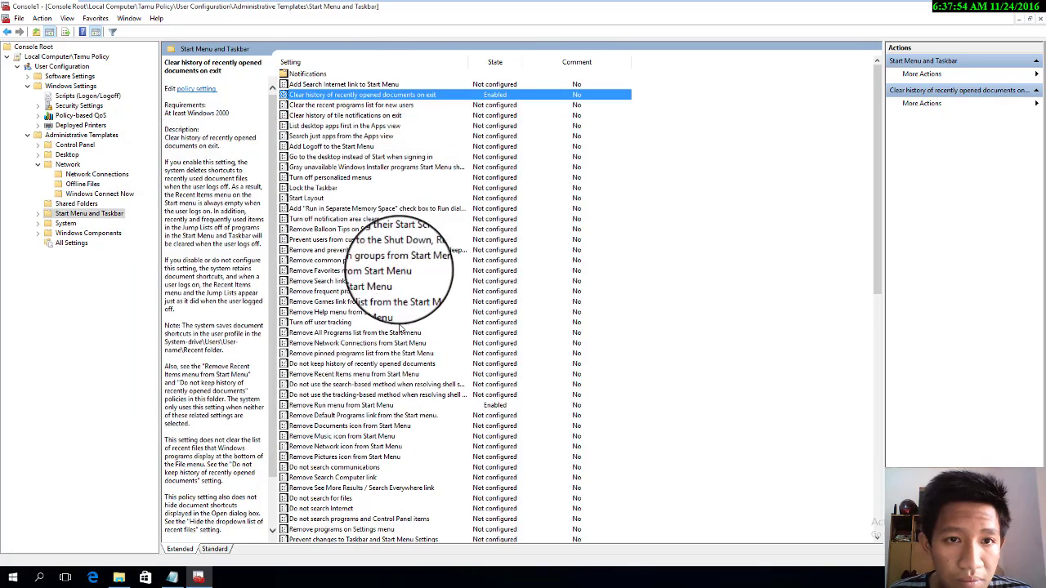
{"action": "left_click", "coordinate": [377, 446]}
- Enable the "Clear history of tile notifications on exit" policy
{"action": "left_click", "coordinate": [362, 115]}
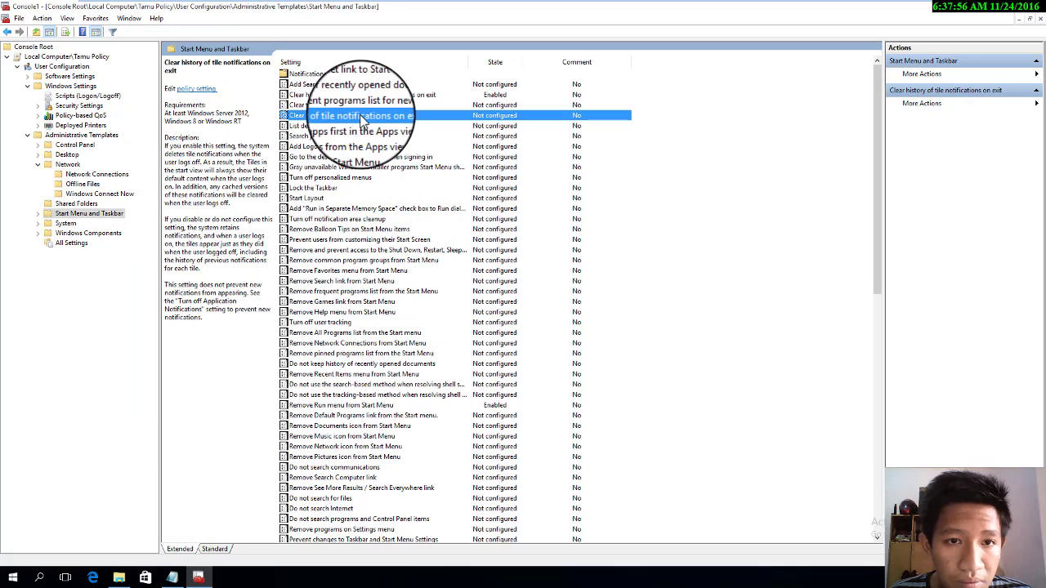
{"action": "double_click", "coordinate": [362, 121]}
{"action": "left_click", "coordinate": [141, 196]}
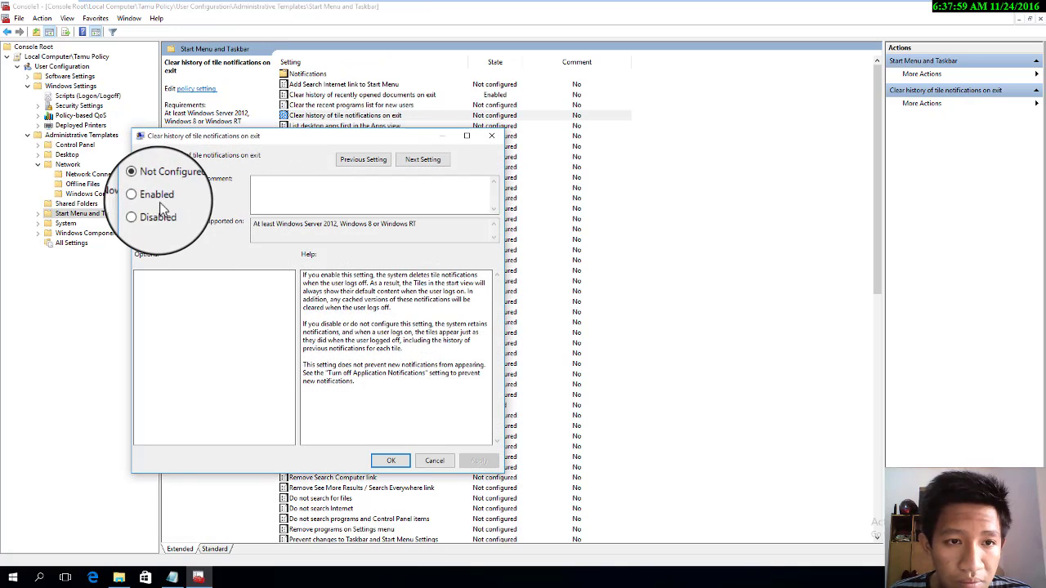
{"action": "left_click", "coordinate": [470, 460]}
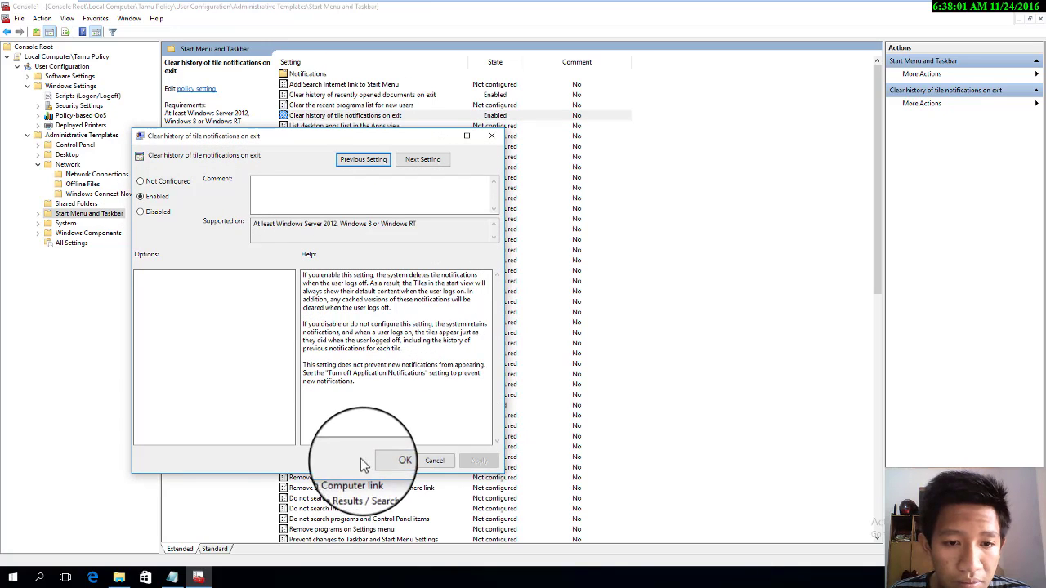
{"action": "left_click", "coordinate": [391, 461]}
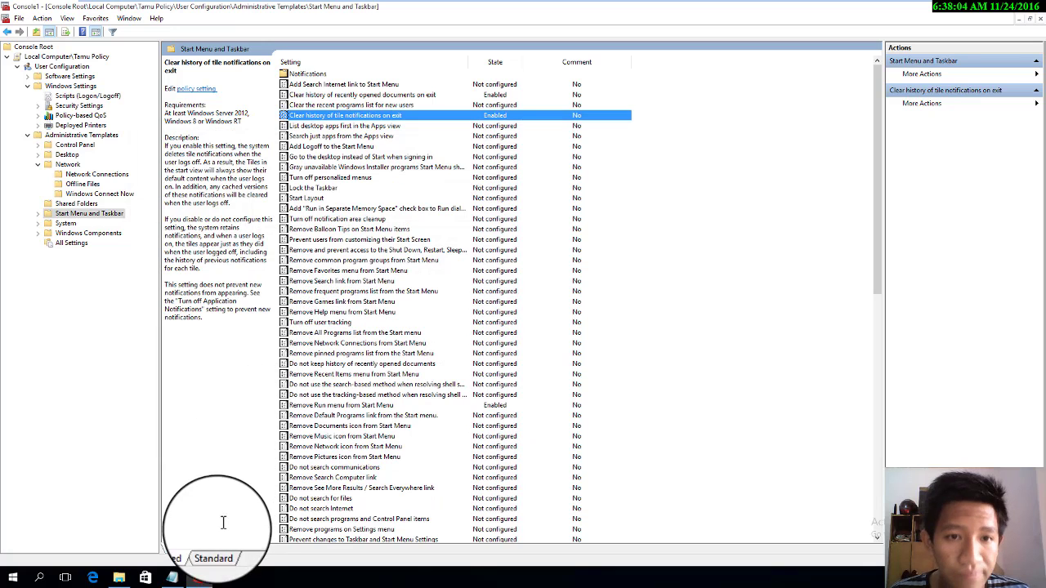
- Check the restriction list in Notepad and look through the Start Menu and Taskbar and System policies for the remaining restrictions
{"action": "left_click", "coordinate": [173, 578]}
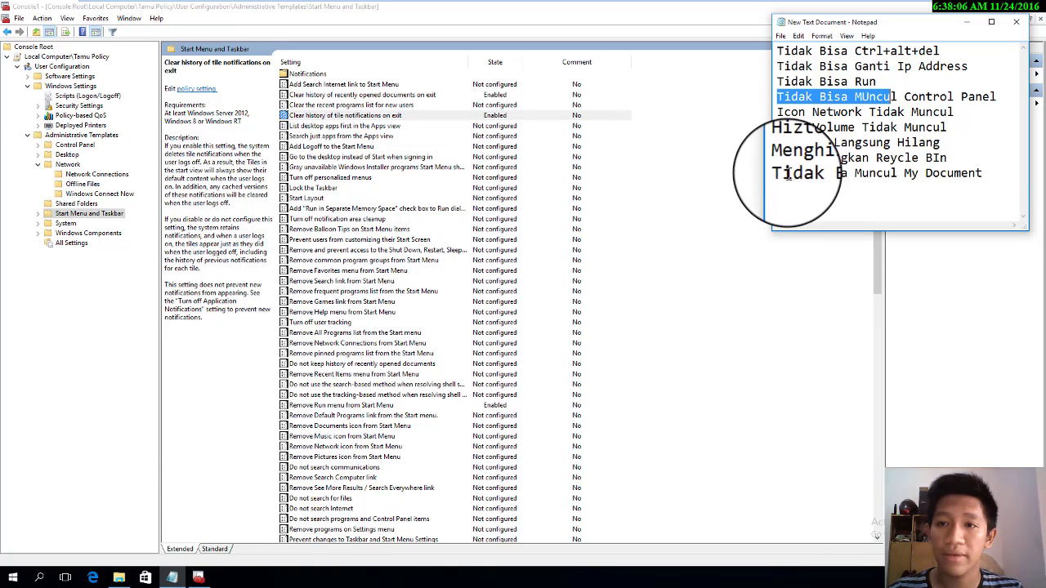
{"action": "left_click", "coordinate": [679, 280]}
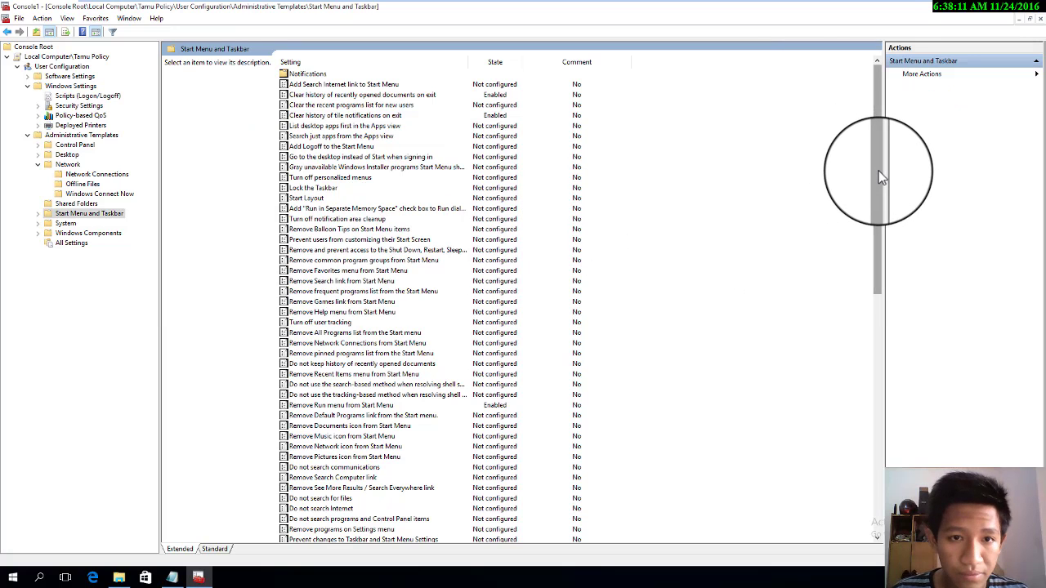
{"action": "left_click_drag", "start_coordinate": [878, 171], "coordinate": [874, 239]}
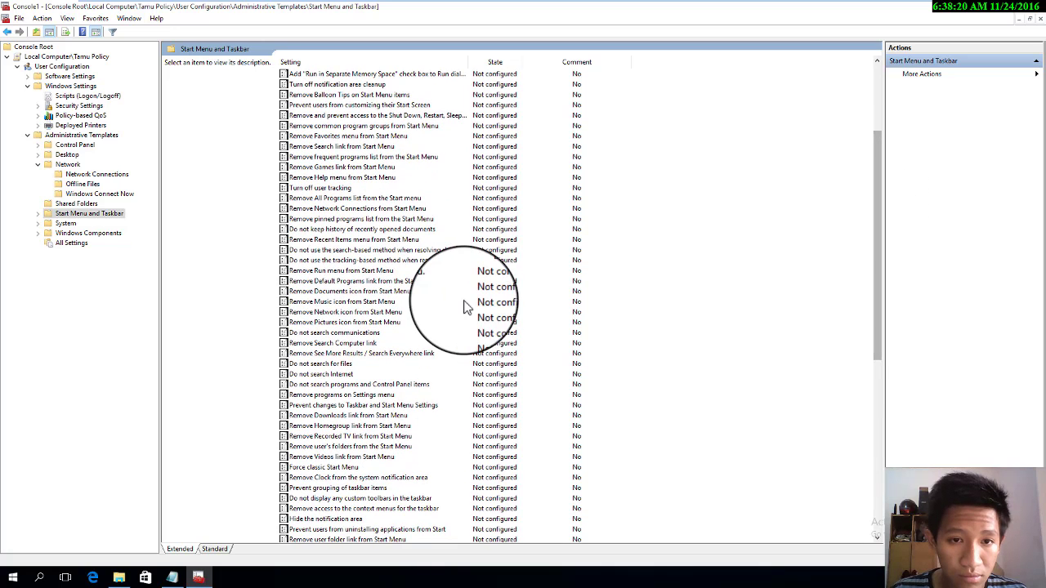
{"action": "left_click", "coordinate": [325, 280]}
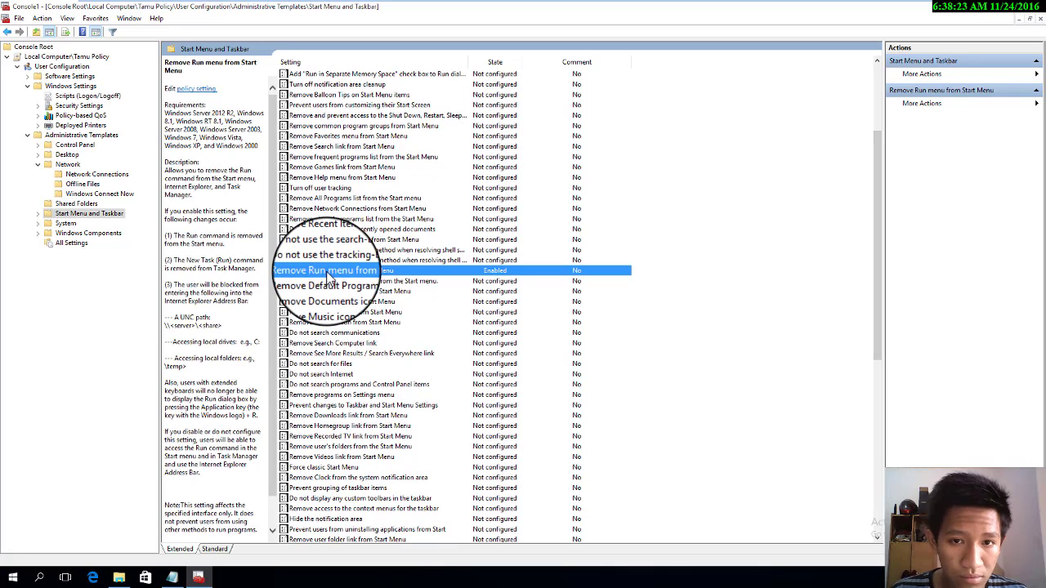
{"action": "key", "text": "Down"}
{"action": "key", "text": "Down"}
{"action": "key", "text": "Down"}
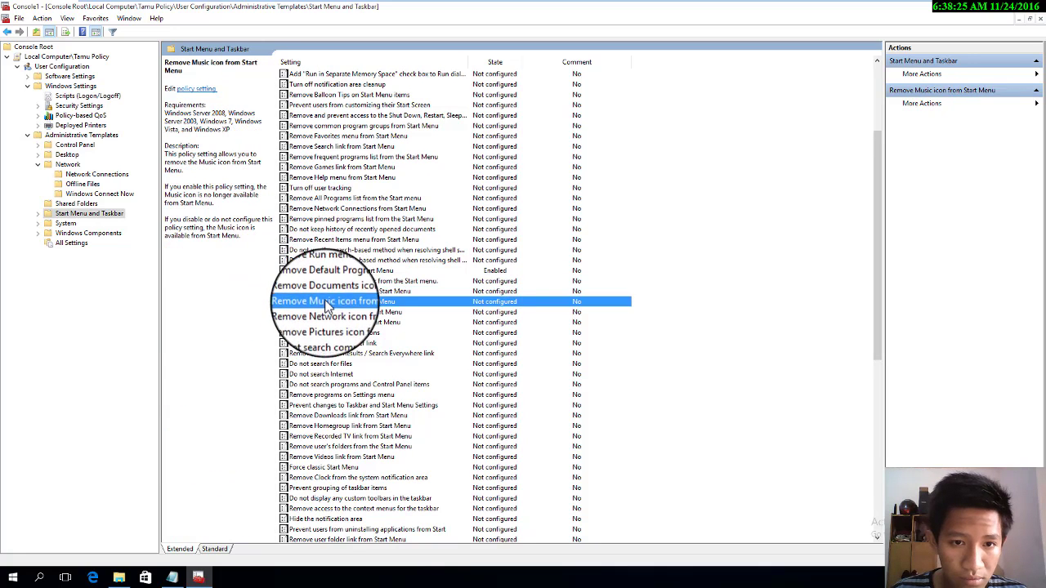
{"action": "key", "text": "Down"}
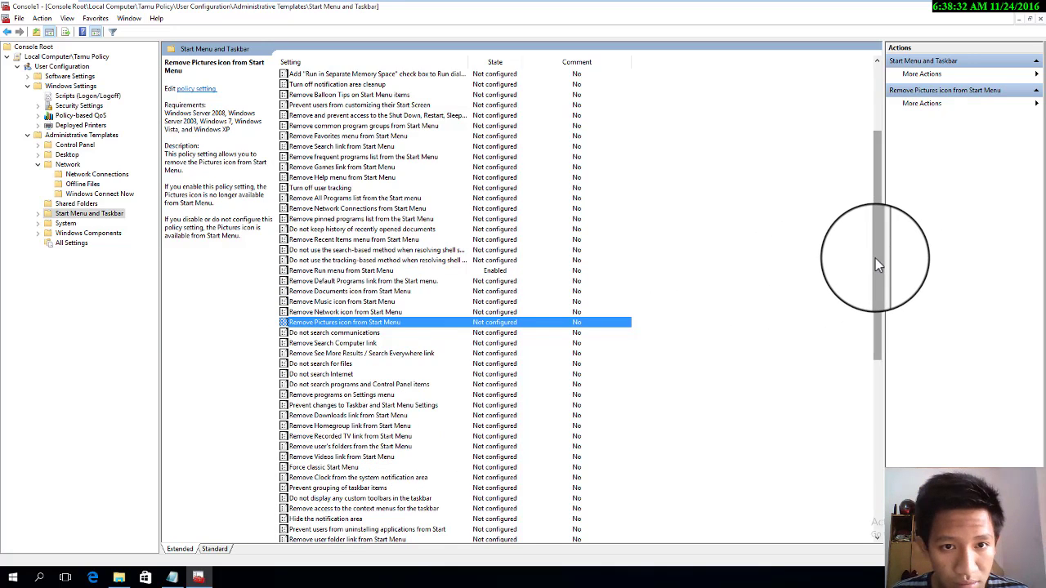
{"action": "left_click_drag", "start_coordinate": [875, 258], "coordinate": [942, 436]}
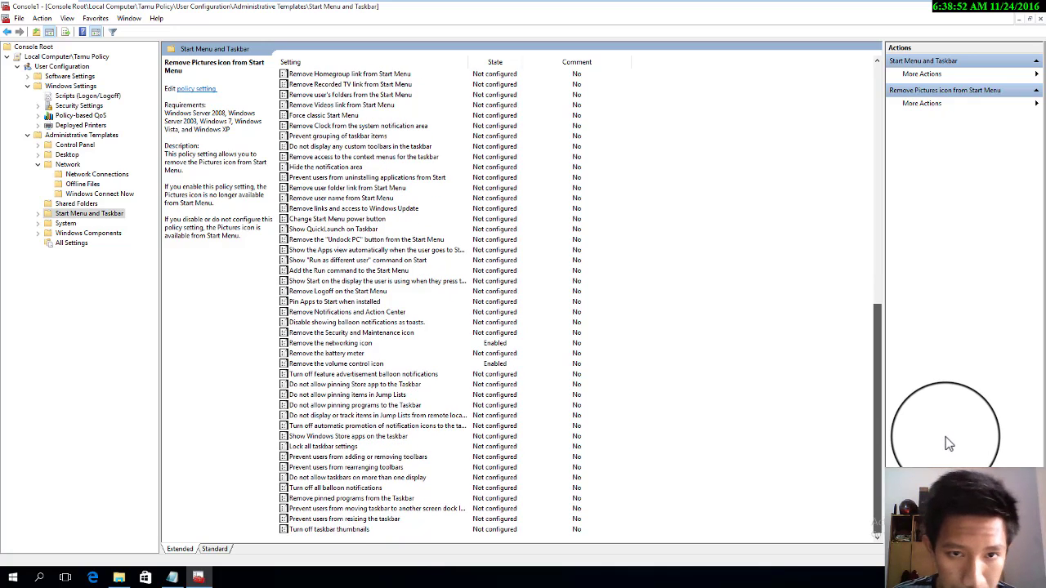
{"action": "left_click_drag", "start_coordinate": [944, 444], "coordinate": [858, 121]}
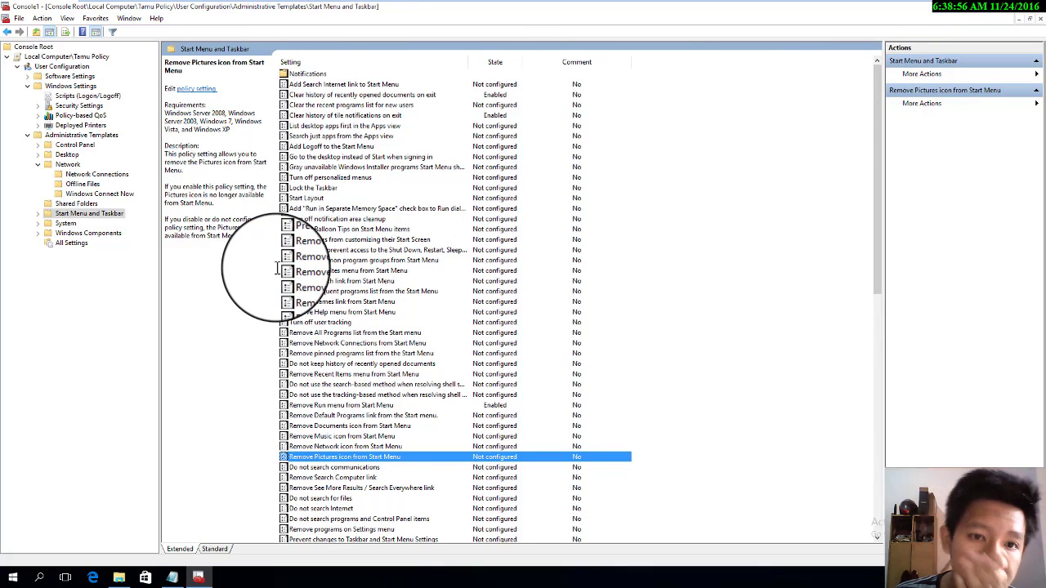
{"action": "left_click", "coordinate": [66, 224]}
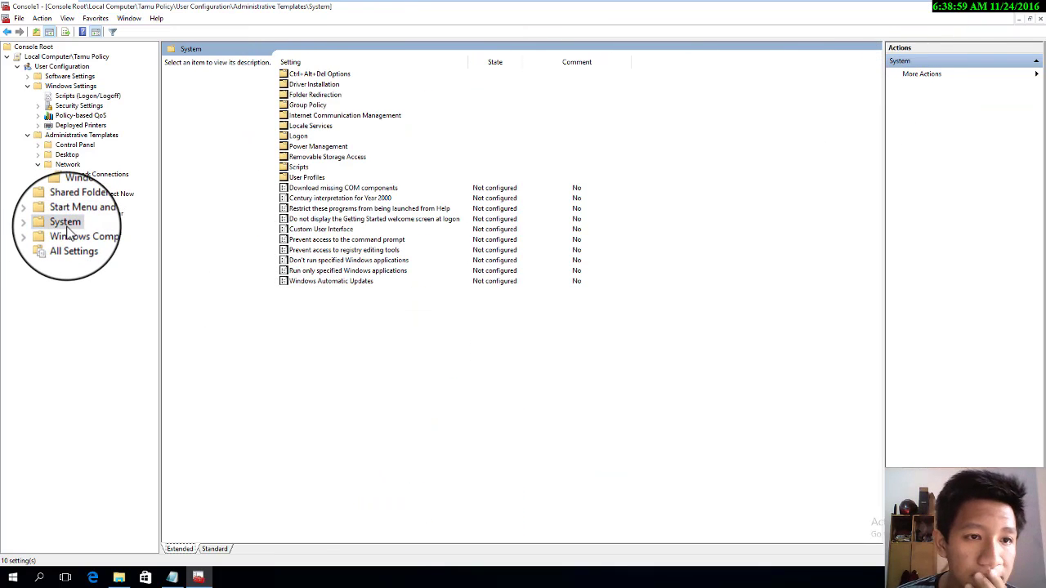
- Enable the "Hide Network Locations icon on desktop" policy under Administrative Templates > Desktop
{"action": "left_click", "coordinate": [70, 160]}
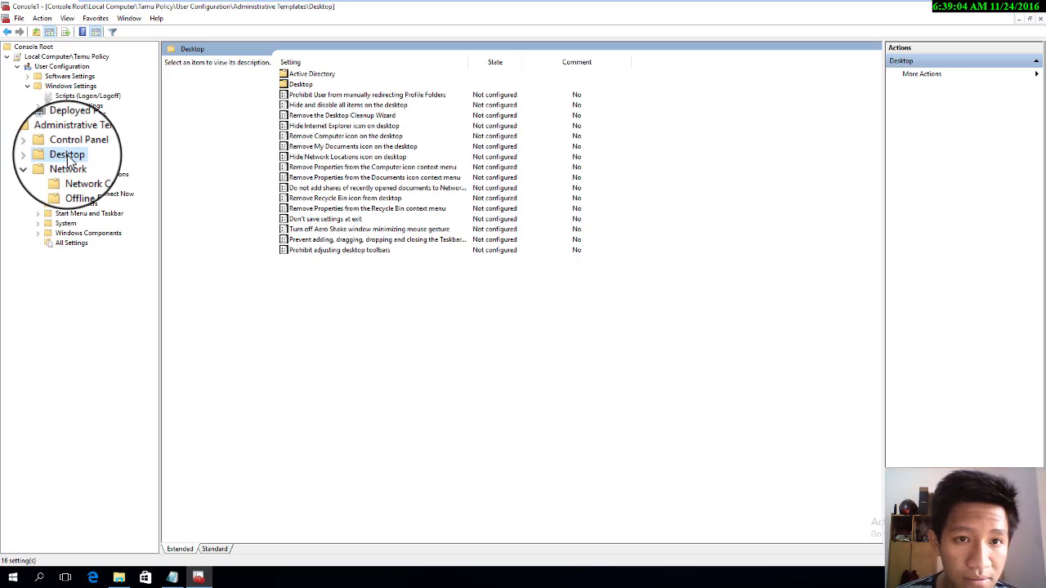
{"action": "left_click", "coordinate": [333, 136]}
{"action": "left_click", "coordinate": [336, 148]}
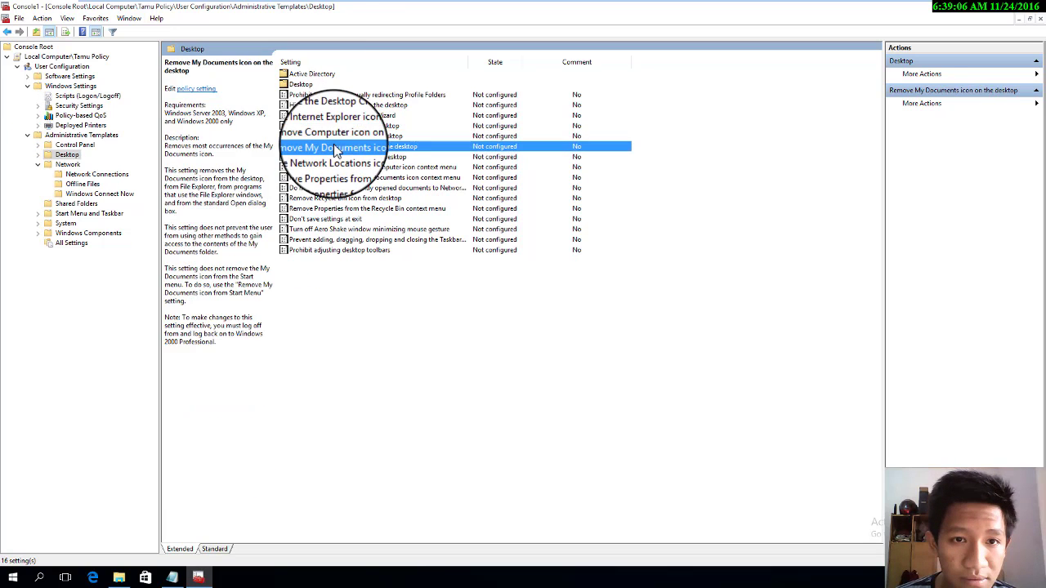
{"action": "left_click", "coordinate": [333, 156]}
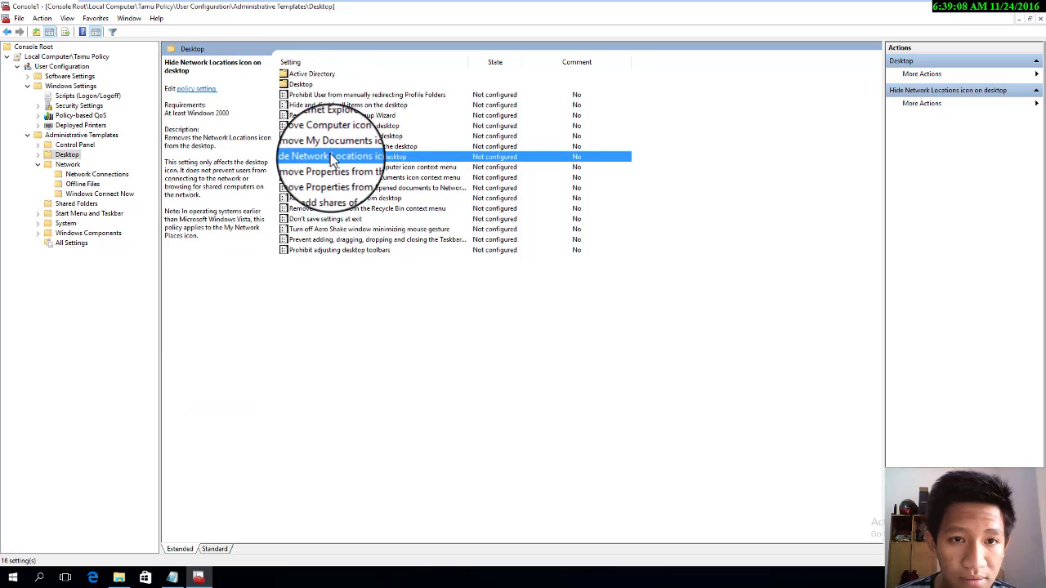
{"action": "left_click", "coordinate": [335, 168]}
{"action": "left_click", "coordinate": [337, 157]}
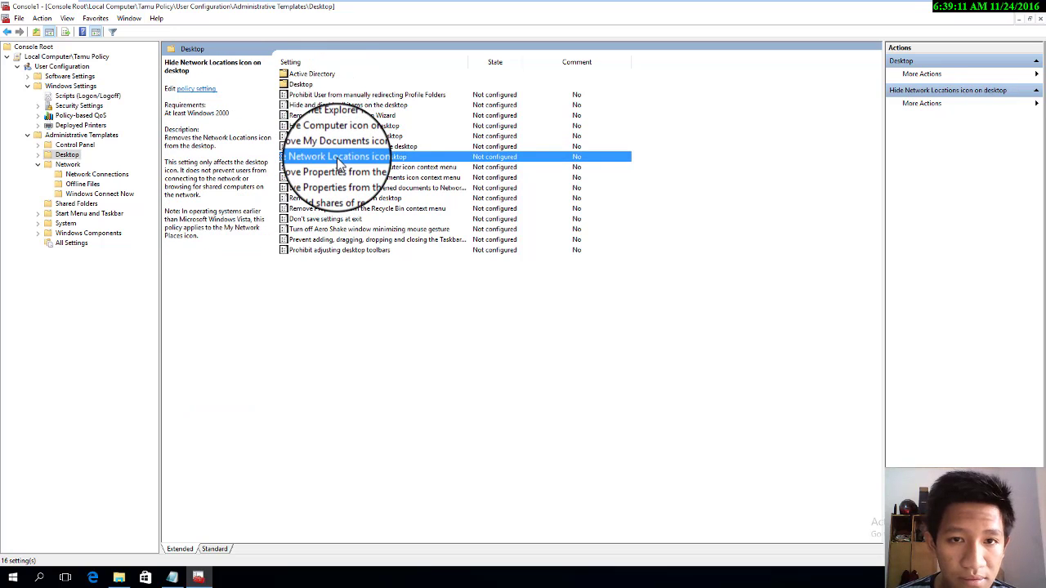
{"action": "double_click", "coordinate": [337, 158]}
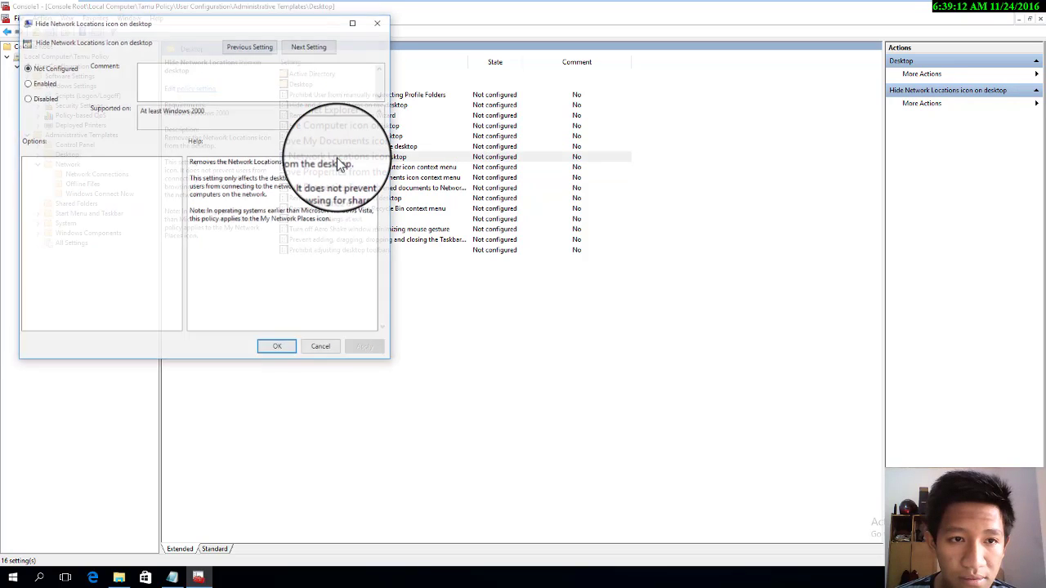
{"action": "left_click", "coordinate": [45, 84]}
{"action": "left_click", "coordinate": [277, 347]}
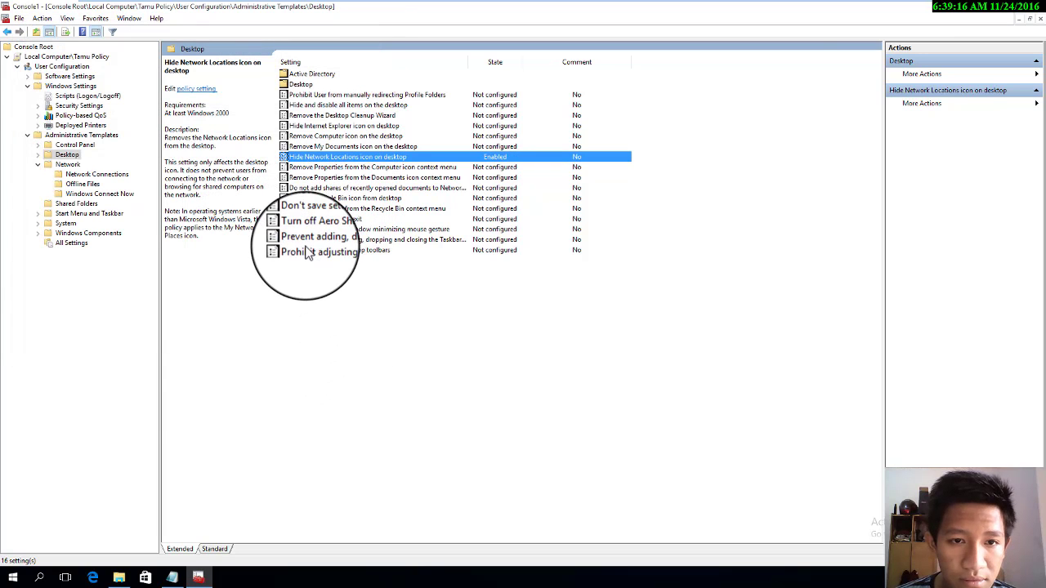
- Enable the "Remove Recycle Bin icon from desktop" policy among the Desktop policies
{"action": "left_click", "coordinate": [304, 198]}
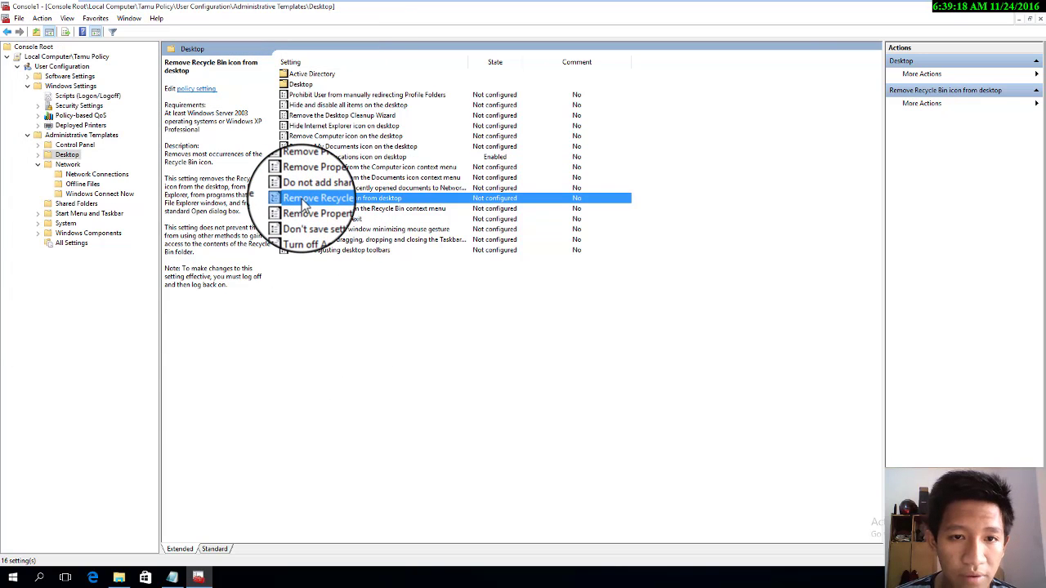
{"action": "double_click", "coordinate": [304, 200]}
{"action": "left_click", "coordinate": [41, 98]}
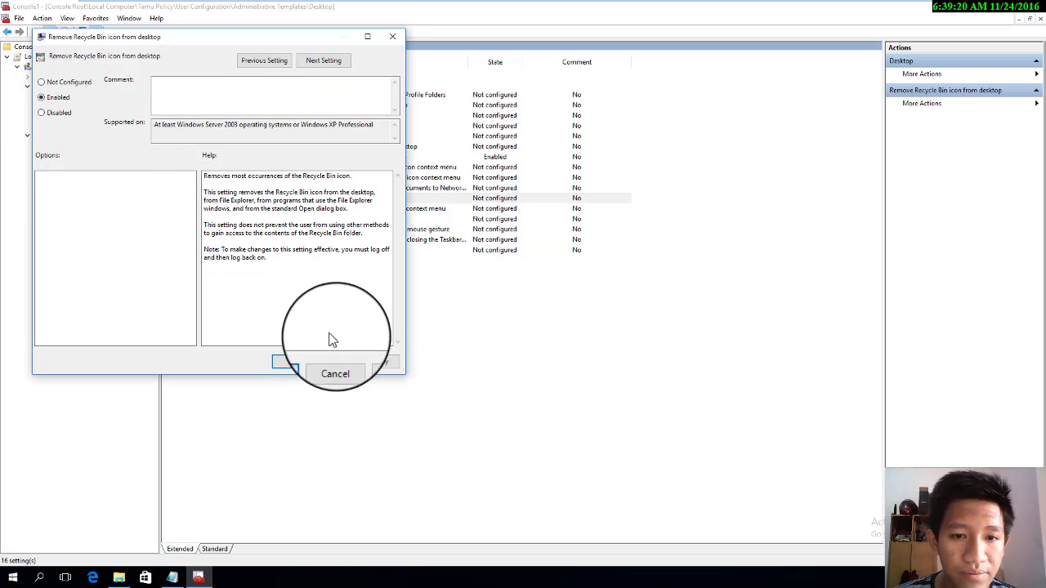
{"action": "left_click", "coordinate": [383, 366]}
{"action": "left_click", "coordinate": [294, 362]}
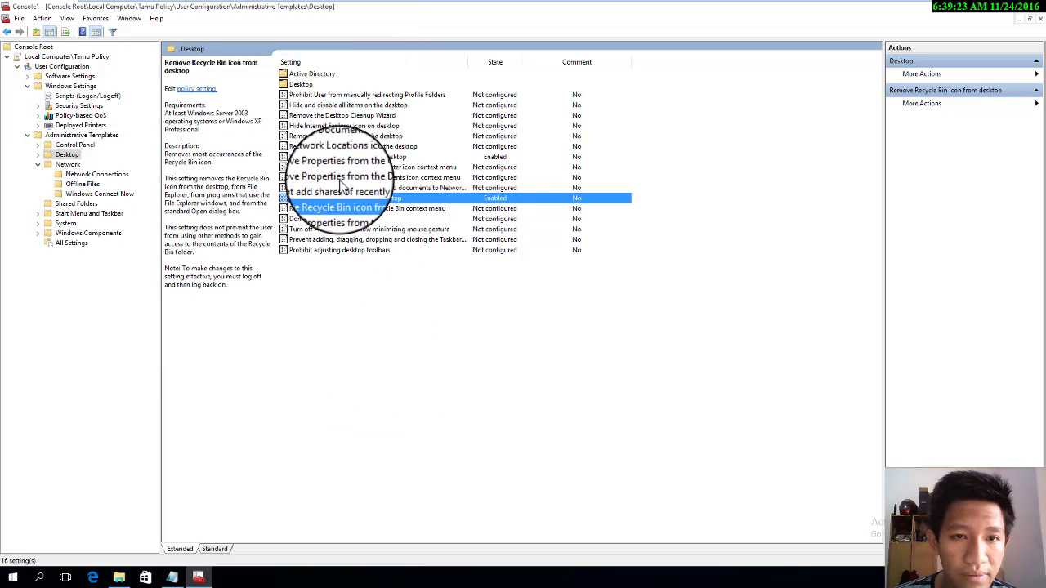
- Check the restriction list in Notepad and enable the "Remove My Documents icon on the desktop" policy
{"action": "left_click", "coordinate": [331, 157]}
{"action": "left_click", "coordinate": [327, 147]}
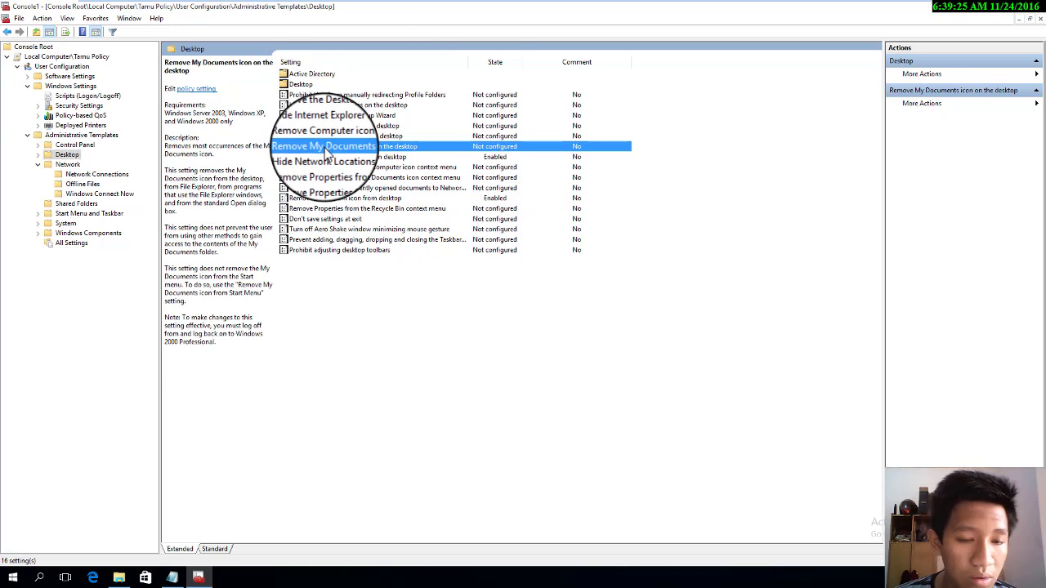
{"action": "left_click", "coordinate": [172, 578]}
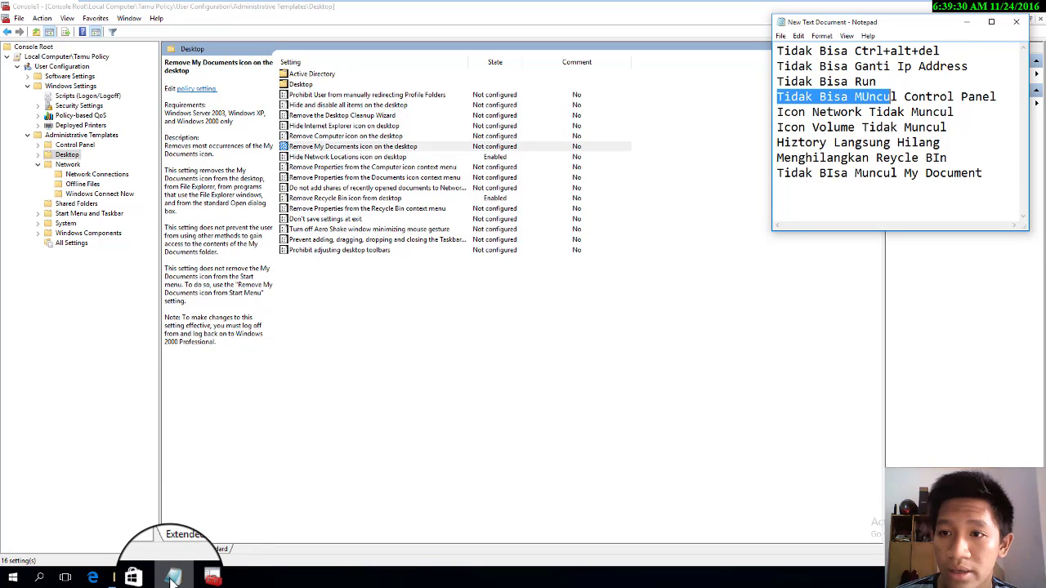
{"action": "left_click", "coordinate": [171, 578]}
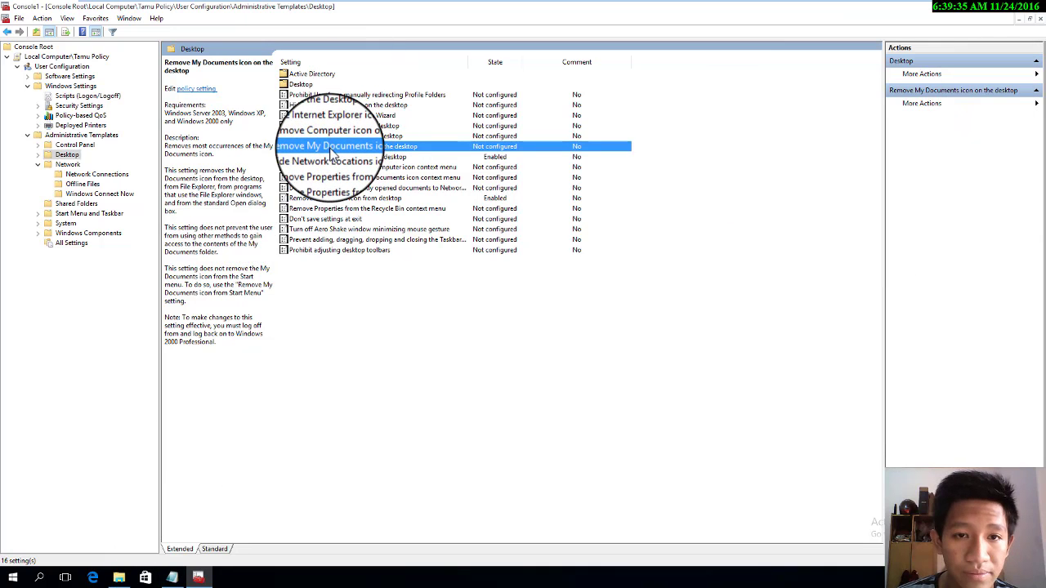
{"action": "double_click", "coordinate": [330, 147]}
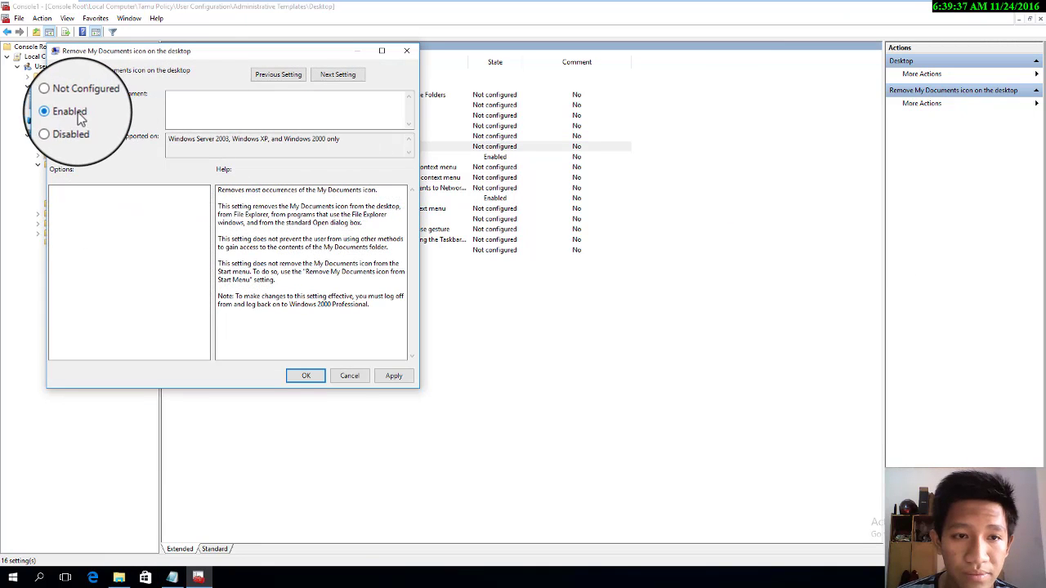
{"action": "left_click", "coordinate": [394, 376]}
{"action": "left_click", "coordinate": [306, 376]}
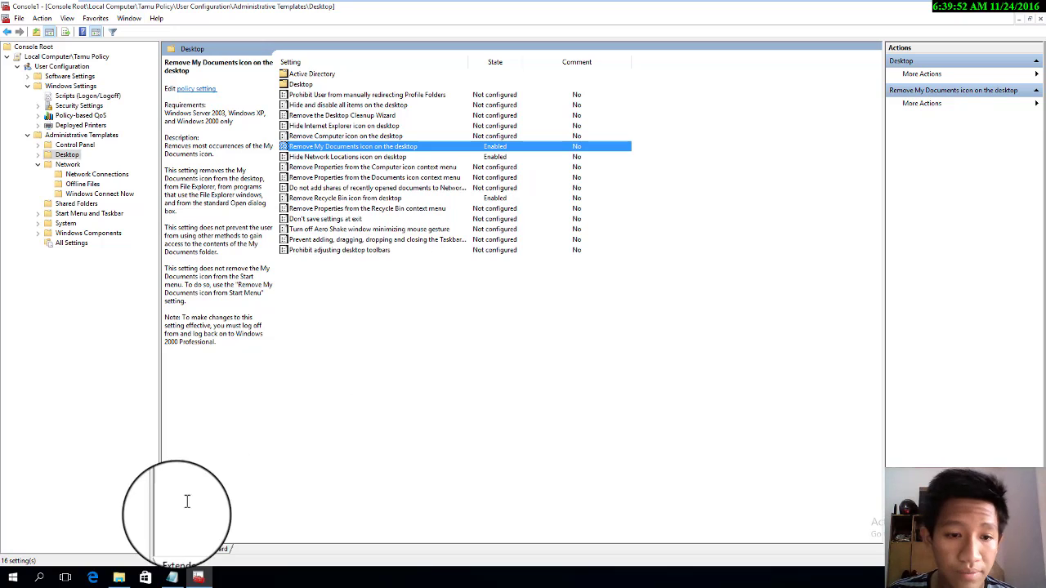
- Add a My Computer entry to the end of the Notepad restriction list, modelled on the line "Tidak BIsa Muncul My Document"
{"action": "left_click", "coordinate": [172, 577]}
{"action": "left_click", "coordinate": [983, 173]}
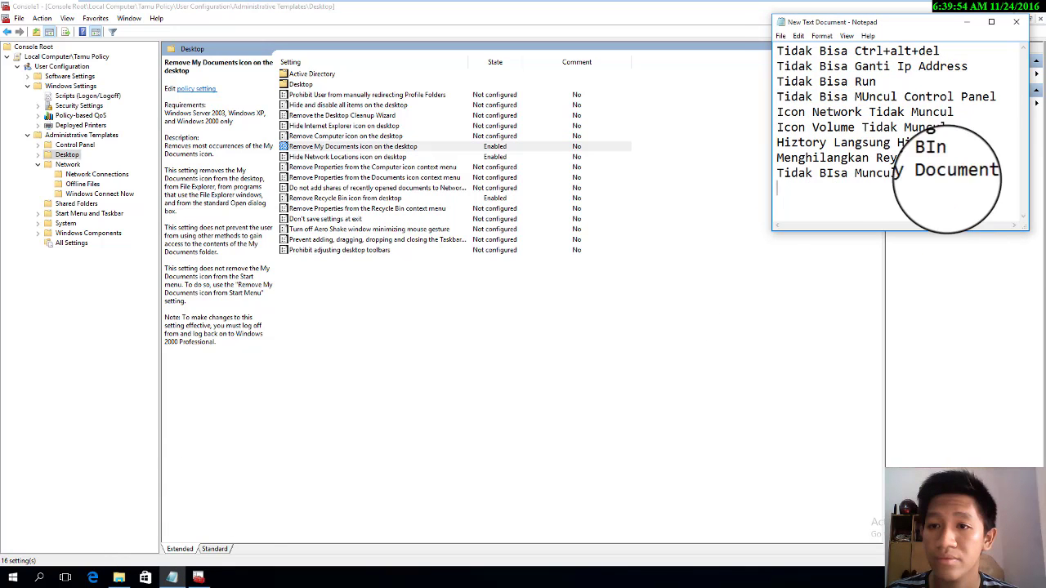
{"action": "left_click", "coordinate": [777, 173], "text": "shift"}
{"action": "left_click", "coordinate": [799, 207]}
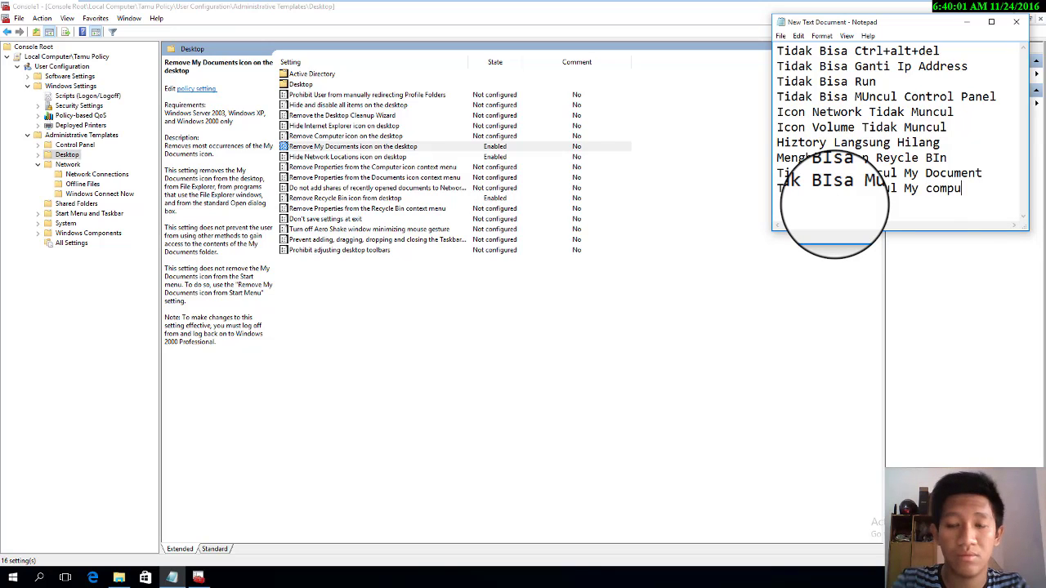
- Switch back to the policy console and enable the "Remove Computer icon on the desktop" policy
{"action": "left_click", "coordinate": [483, 332]}
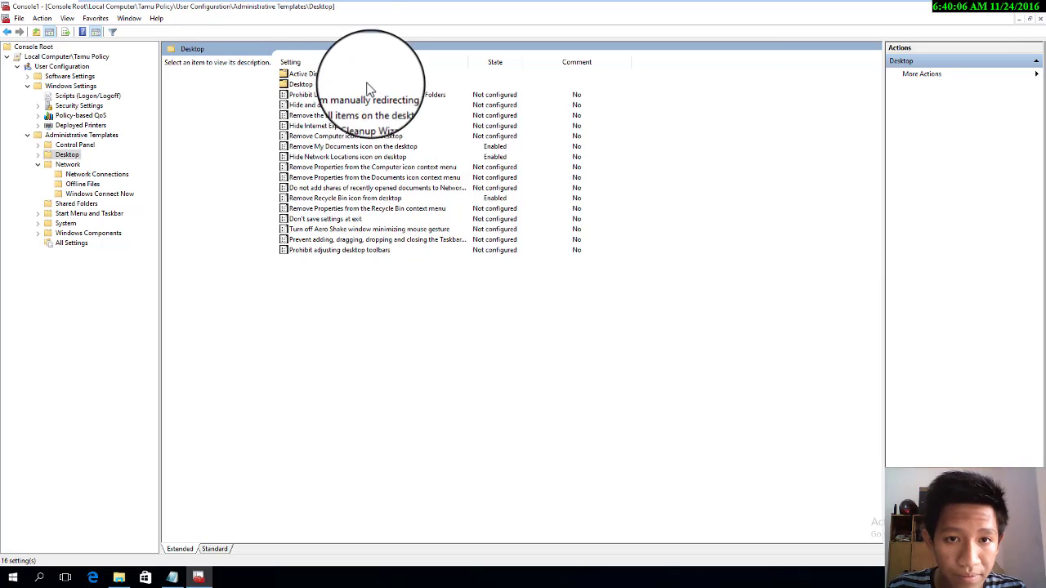
{"action": "left_click", "coordinate": [347, 136]}
{"action": "double_click", "coordinate": [345, 137]}
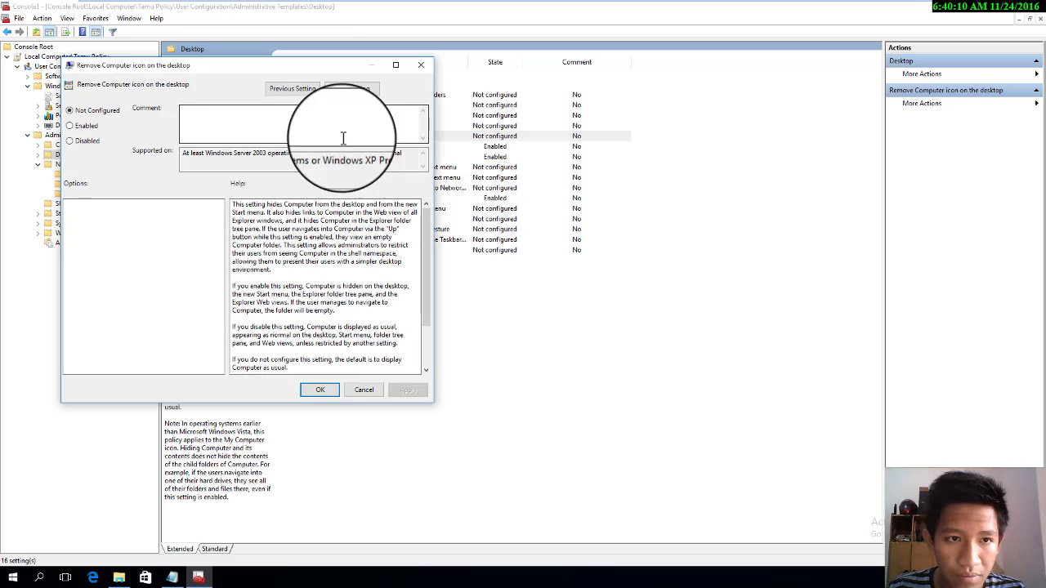
{"action": "left_click", "coordinate": [71, 125]}
{"action": "left_click", "coordinate": [393, 392]}
{"action": "left_click", "coordinate": [320, 390]}
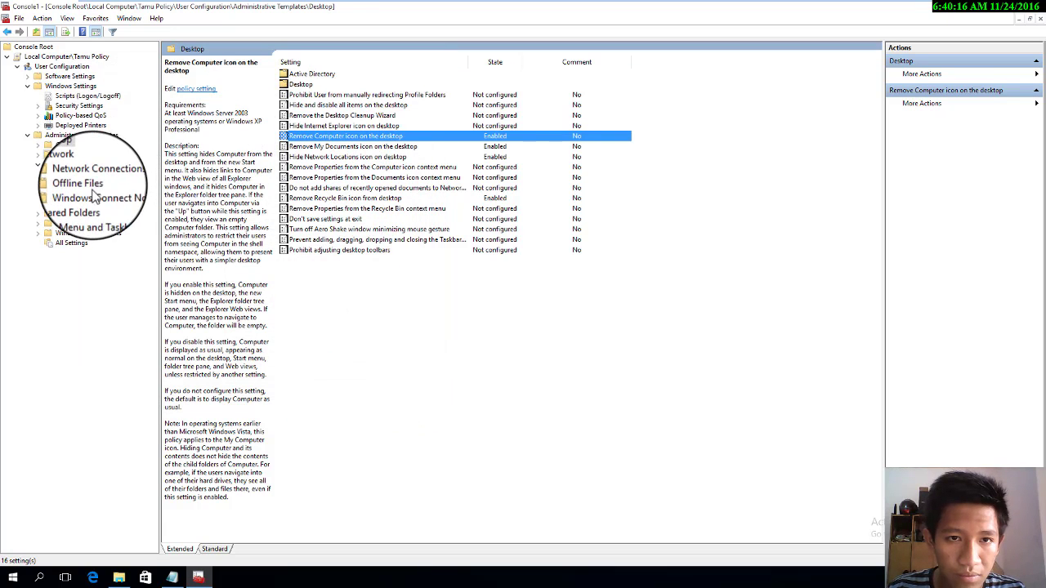
- Open the File Explorer policies under Windows Components and widen the Setting column to read the full policy names
{"action": "double_click", "coordinate": [309, 73]}
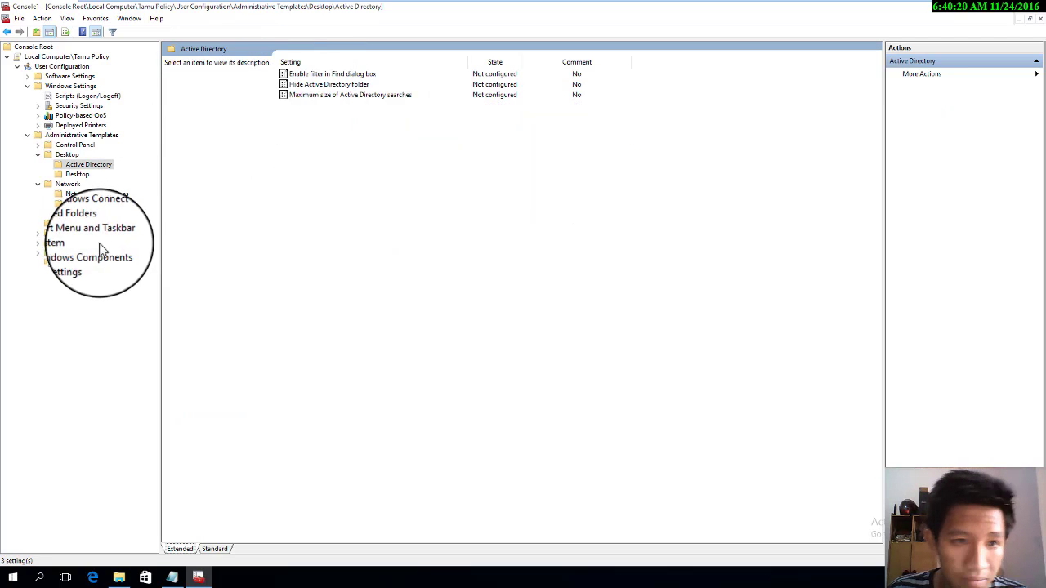
{"action": "left_click", "coordinate": [96, 255]}
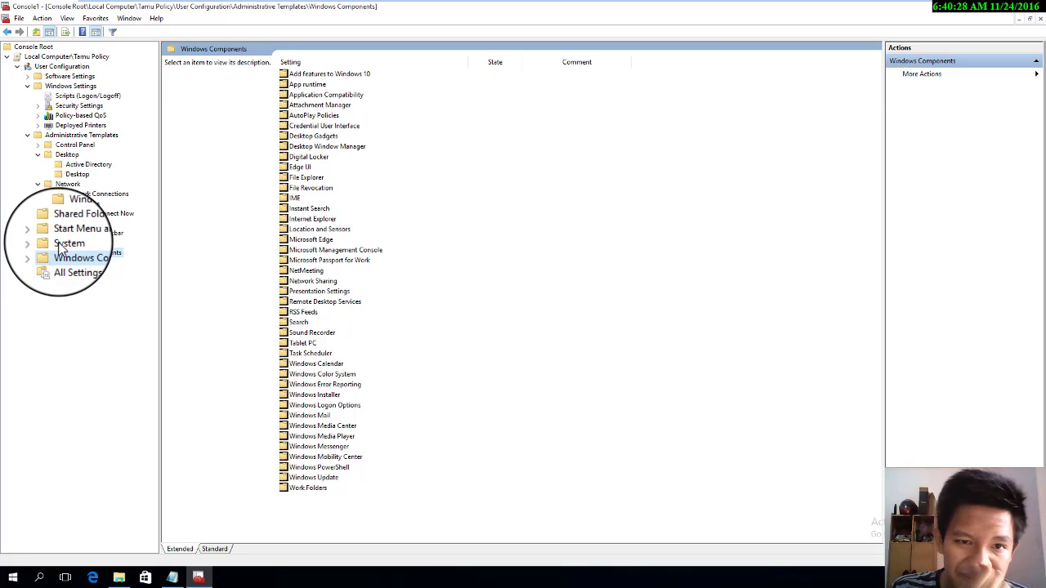
{"action": "left_click", "coordinate": [327, 157]}
{"action": "left_click", "coordinate": [319, 178]}
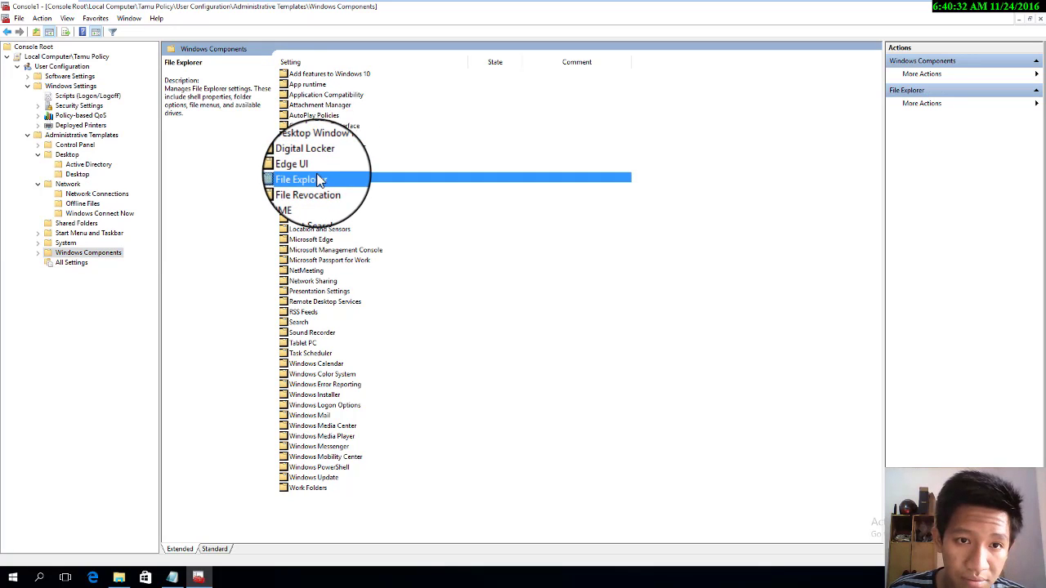
{"action": "double_click", "coordinate": [319, 179]}
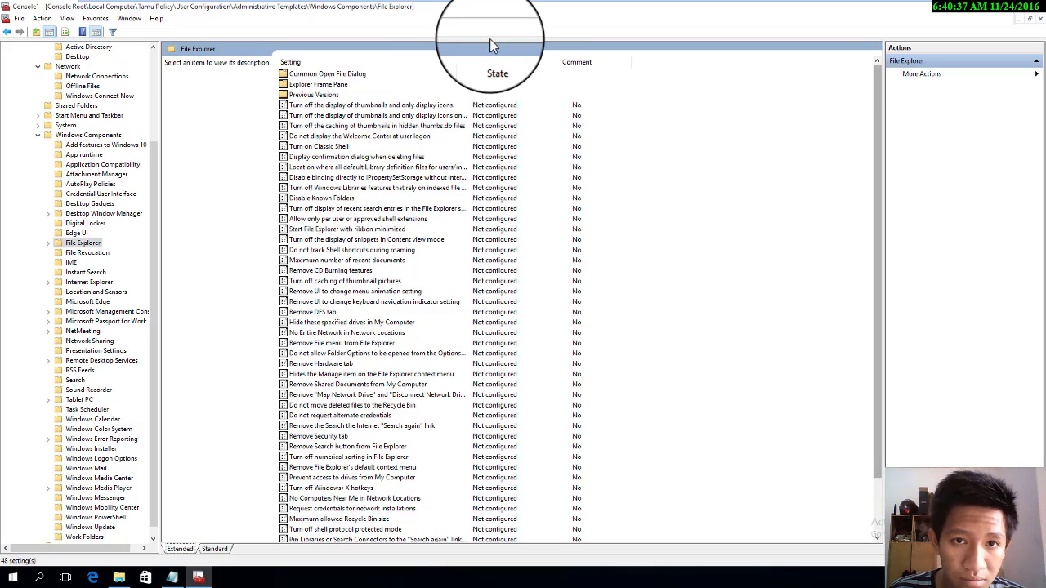
{"action": "left_click_drag", "start_coordinate": [468, 61], "coordinate": [517, 62]}
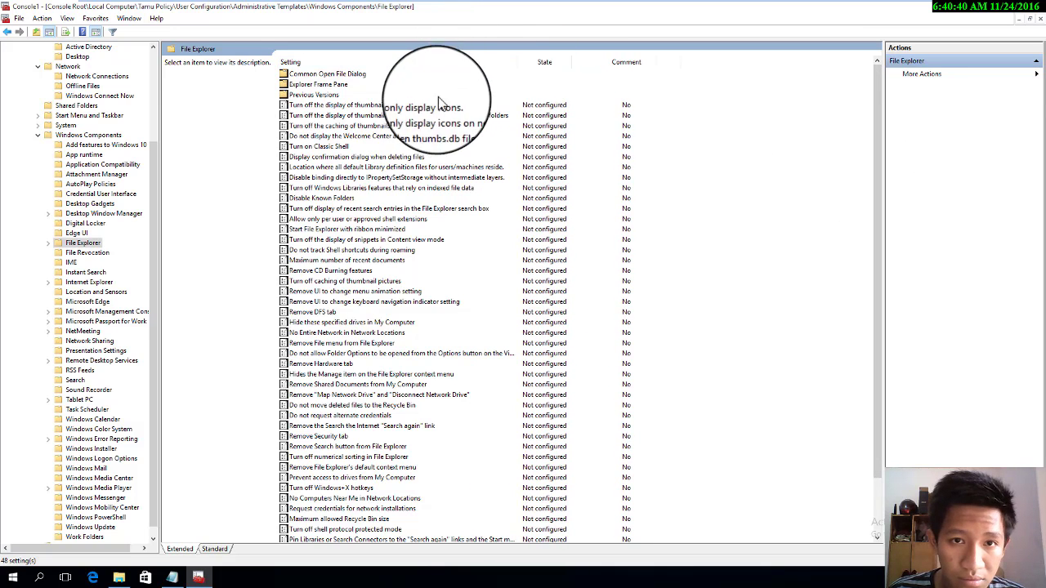
- Enable the "Turn off the display of thumbnails and only display icons." policy under File Explorer
{"action": "double_click", "coordinate": [429, 104]}
{"action": "left_click", "coordinate": [75, 141]}
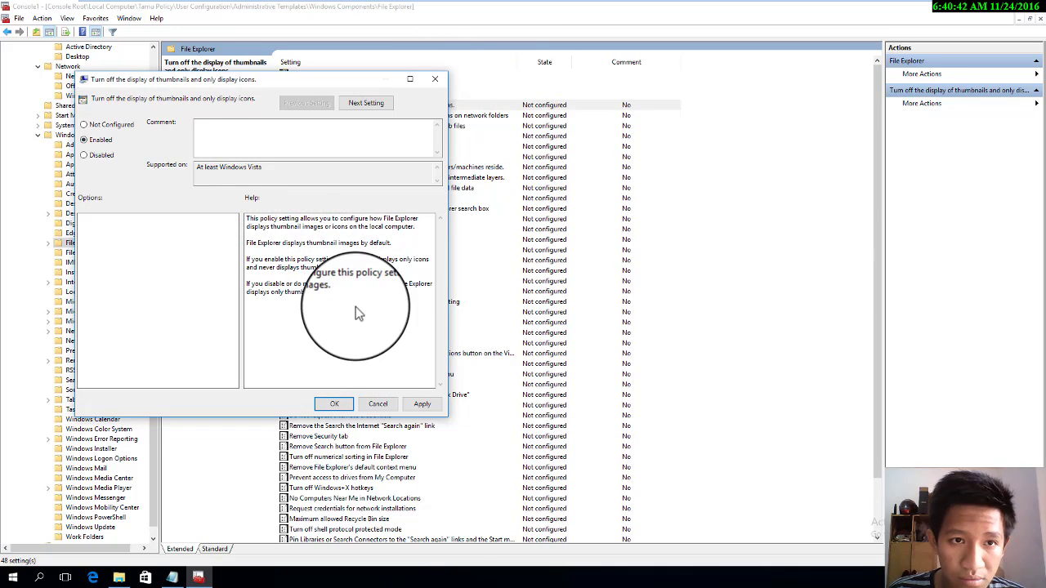
{"action": "left_click", "coordinate": [421, 403]}
{"action": "left_click", "coordinate": [334, 404]}
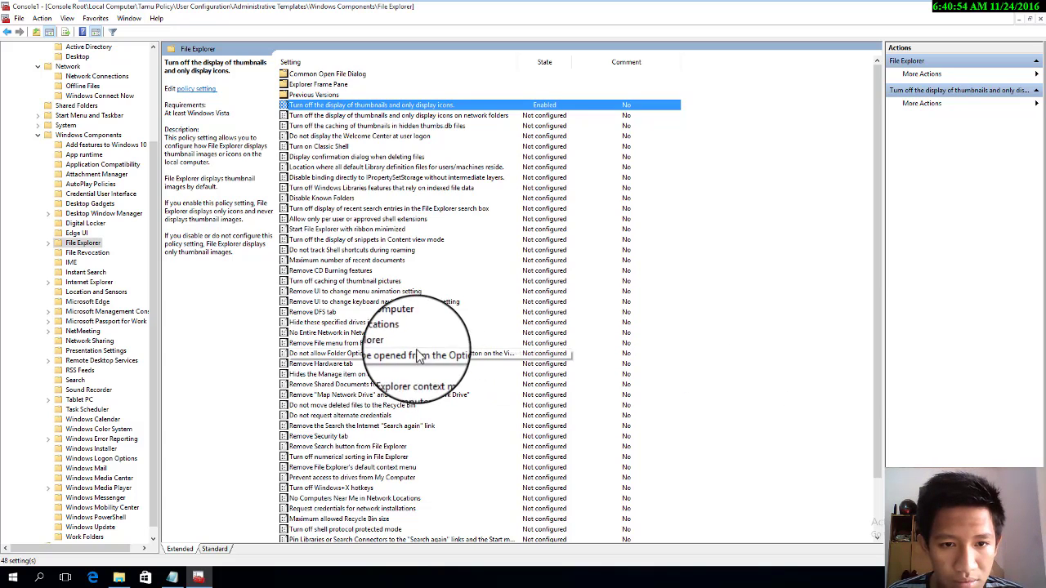
- Look through the remaining File Explorer policies and the All Settings list under Administrative Templates for further restrictions on the Tamu account
{"action": "left_click", "coordinate": [378, 323]}
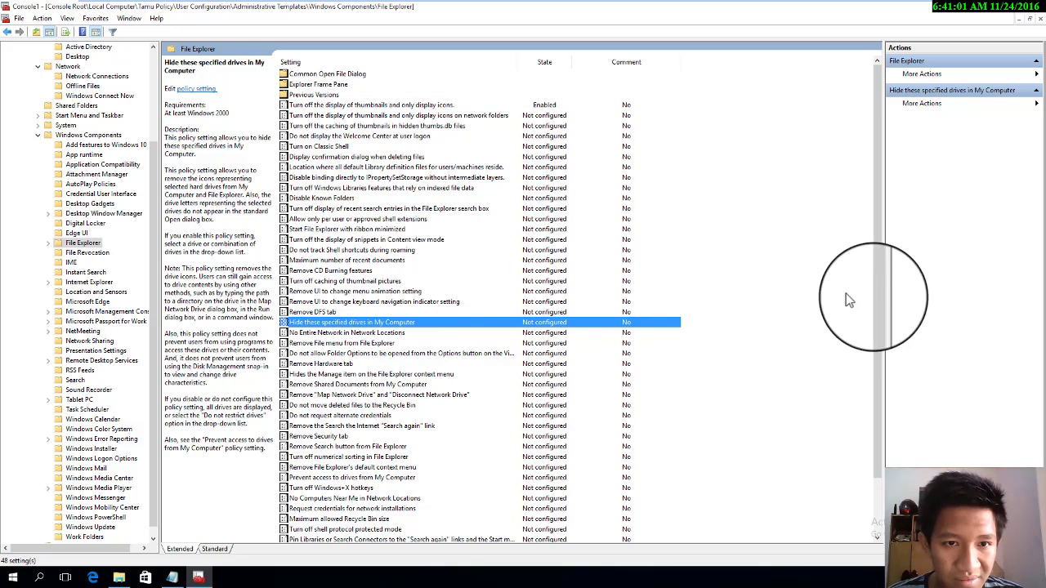
{"action": "left_click_drag", "start_coordinate": [876, 262], "coordinate": [841, 416]}
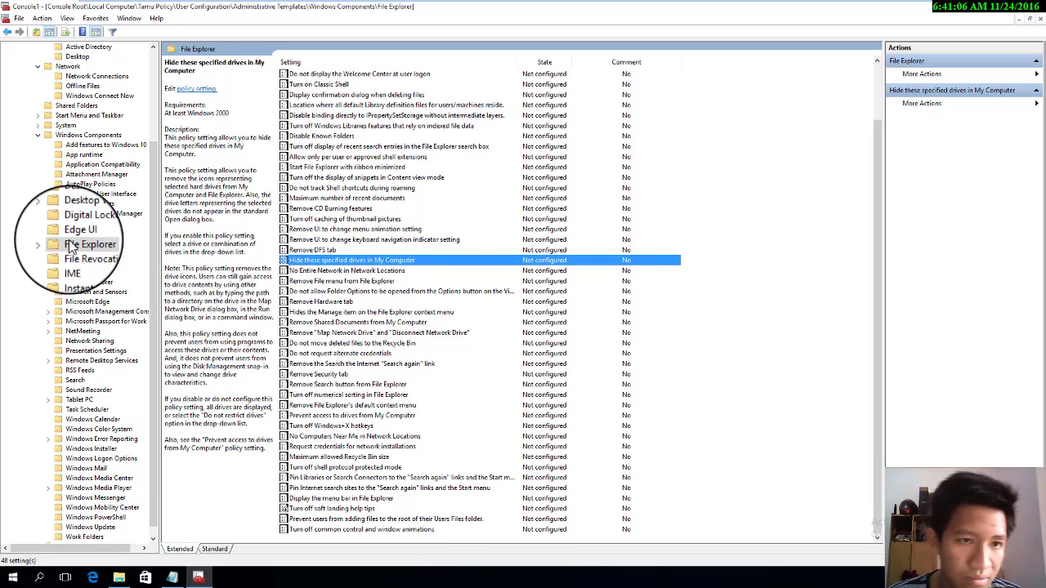
{"action": "left_click", "coordinate": [40, 131]}
{"action": "left_click", "coordinate": [62, 263]}
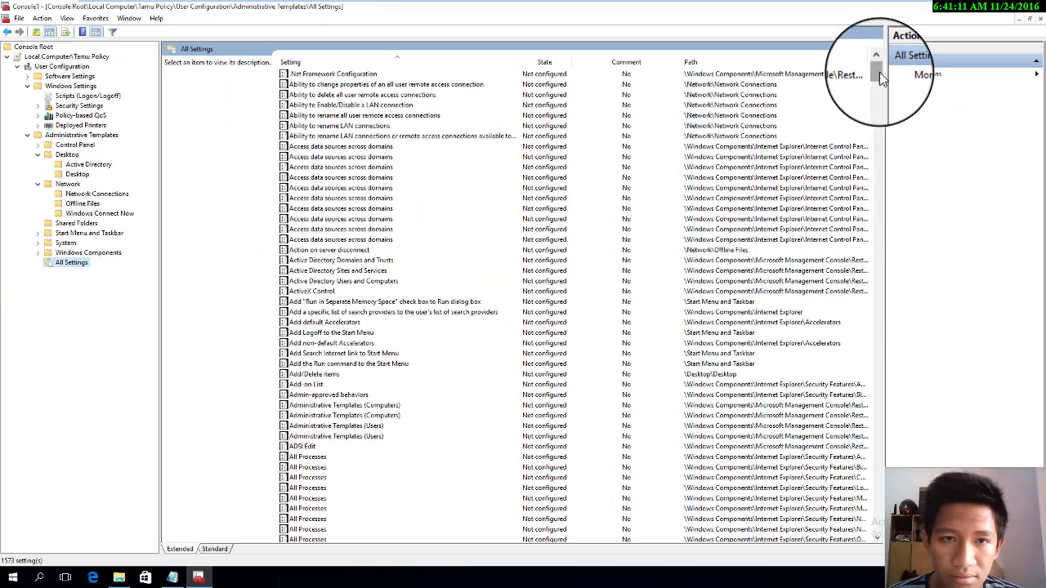
{"action": "mouse_move", "coordinate": [876, 71]}
{"action": "left_mouse_down"}
{"action": "mouse_move", "coordinate": [904, 274]}
{"action": "mouse_move", "coordinate": [502, 267]}
{"action": "mouse_move", "coordinate": [907, 245]}
{"action": "mouse_move", "coordinate": [881, 272]}
{"action": "mouse_move", "coordinate": [874, 315]}
{"action": "left_mouse_up"}
{"action": "left_click_drag", "start_coordinate": [873, 319], "coordinate": [890, 384]}
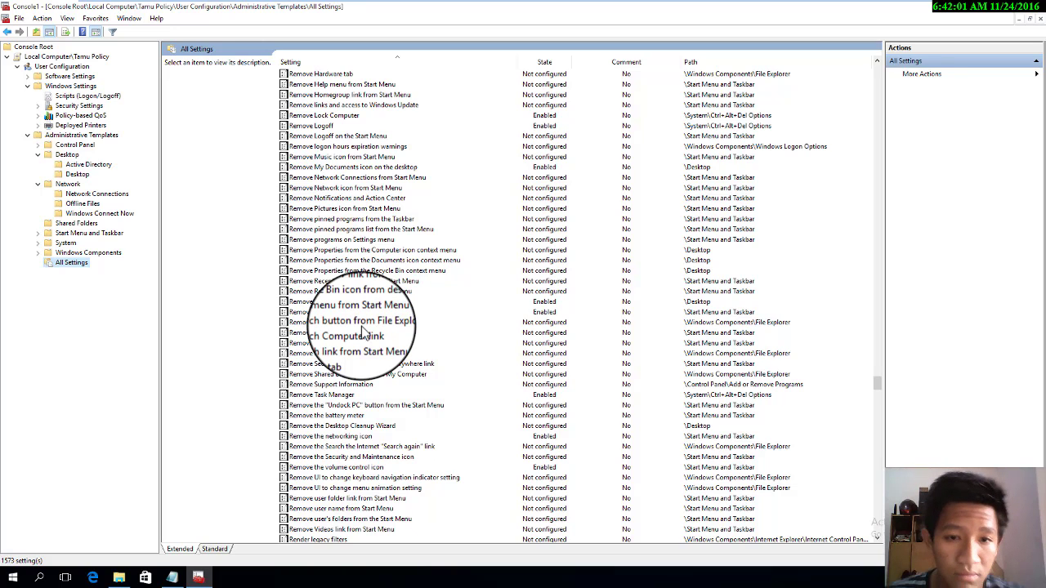
{"action": "left_click", "coordinate": [379, 383]}
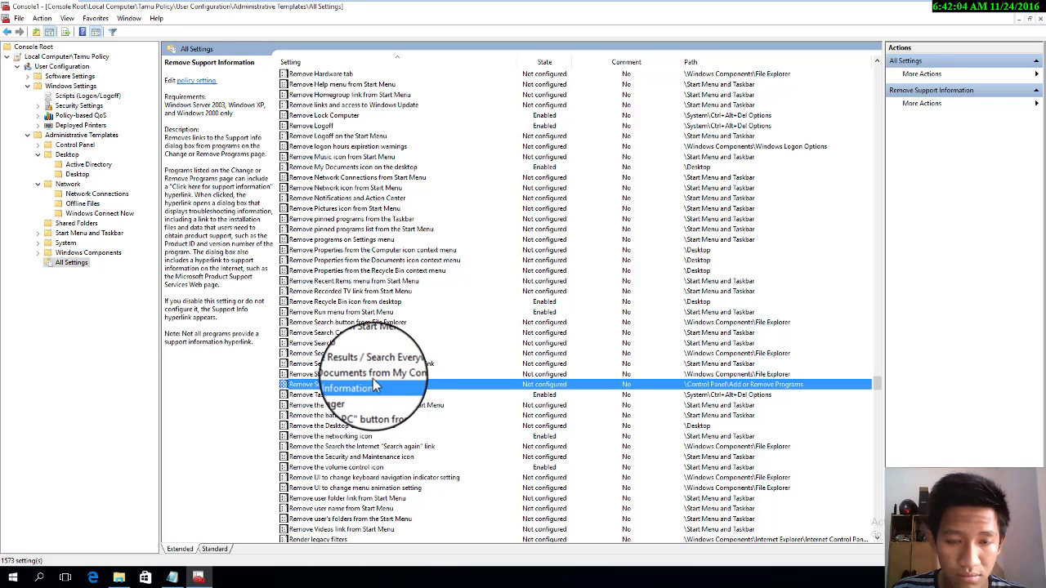
{"action": "left_click", "coordinate": [378, 375]}
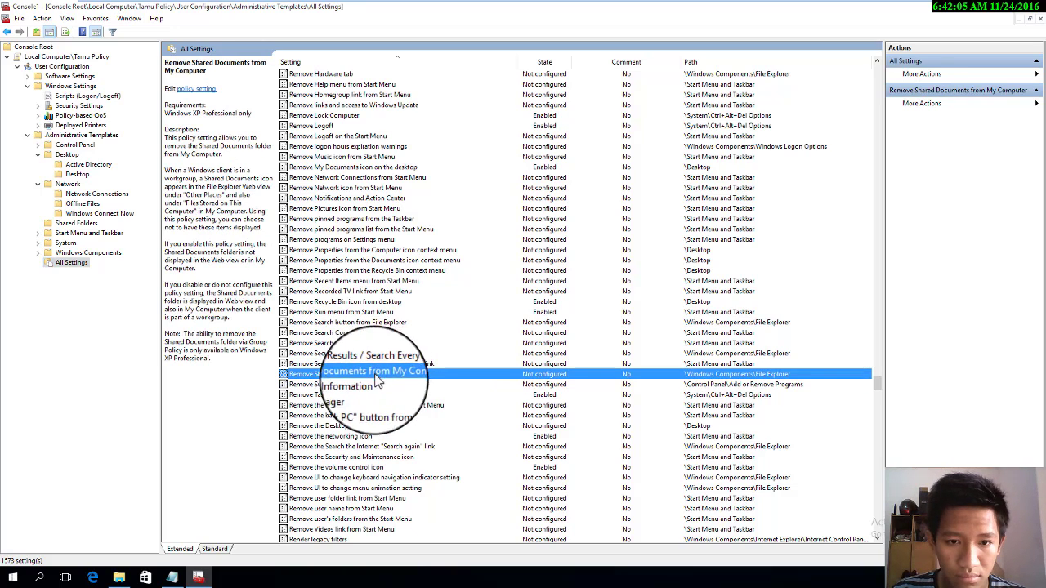
{"action": "left_click", "coordinate": [397, 508]}
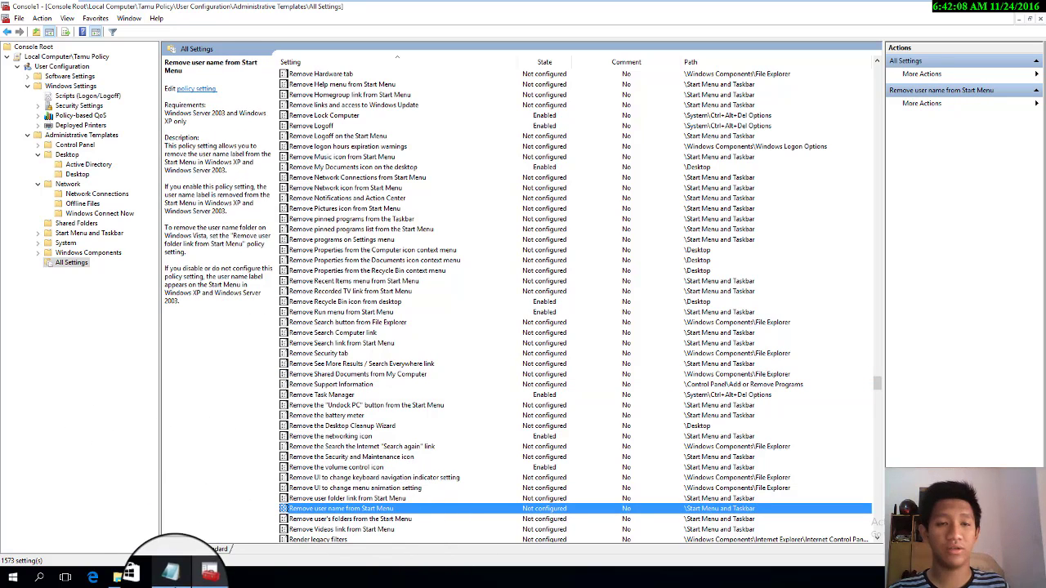
- Save the console as "Untuk Tamu" in the Windows Administrative Tools folder and close it
{"action": "left_click", "coordinate": [1039, 6]}
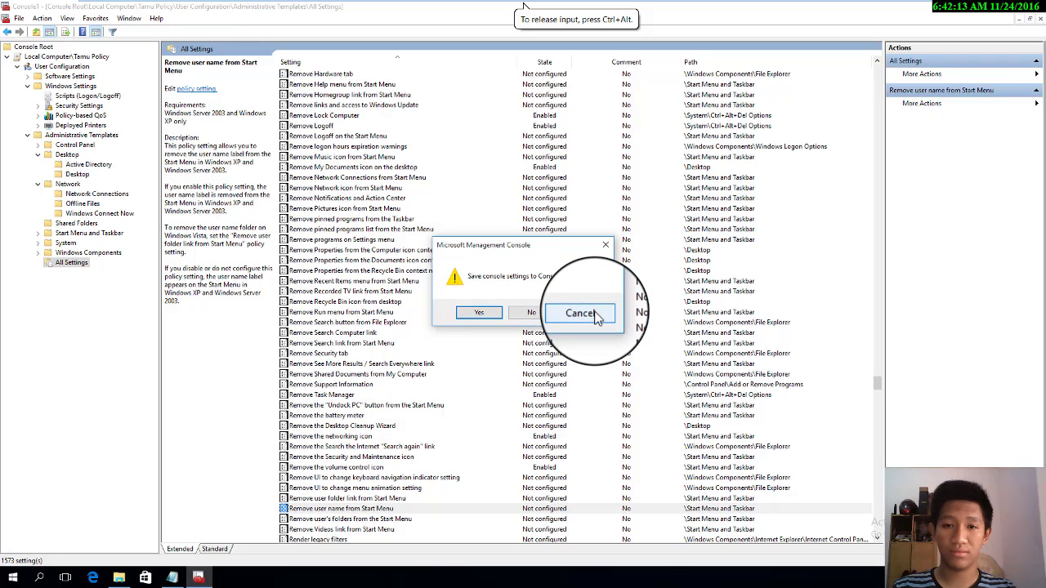
{"action": "left_click", "coordinate": [585, 313]}
{"action": "left_click", "coordinate": [12, 18]}
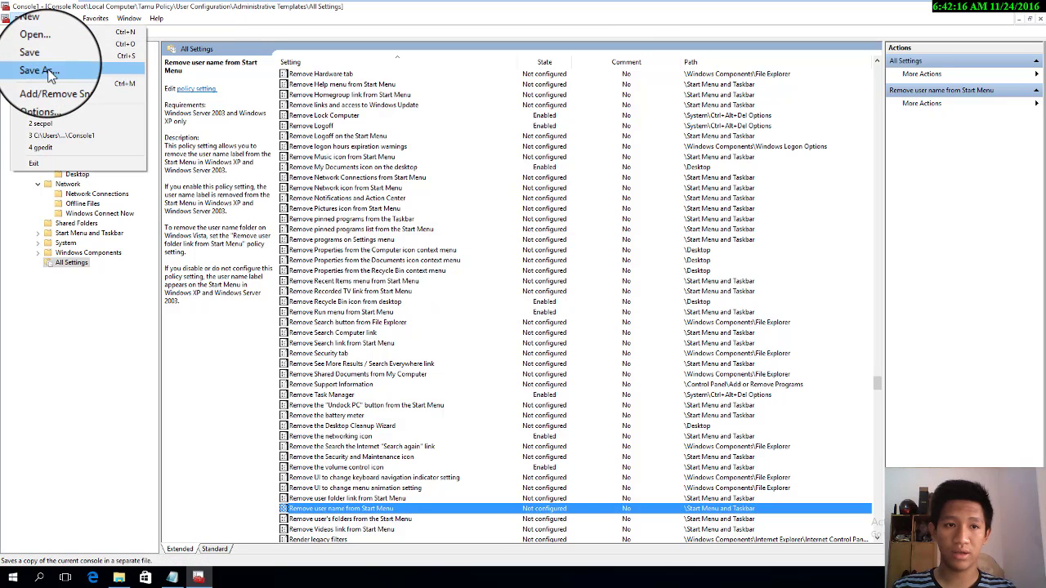
{"action": "left_click", "coordinate": [33, 54]}
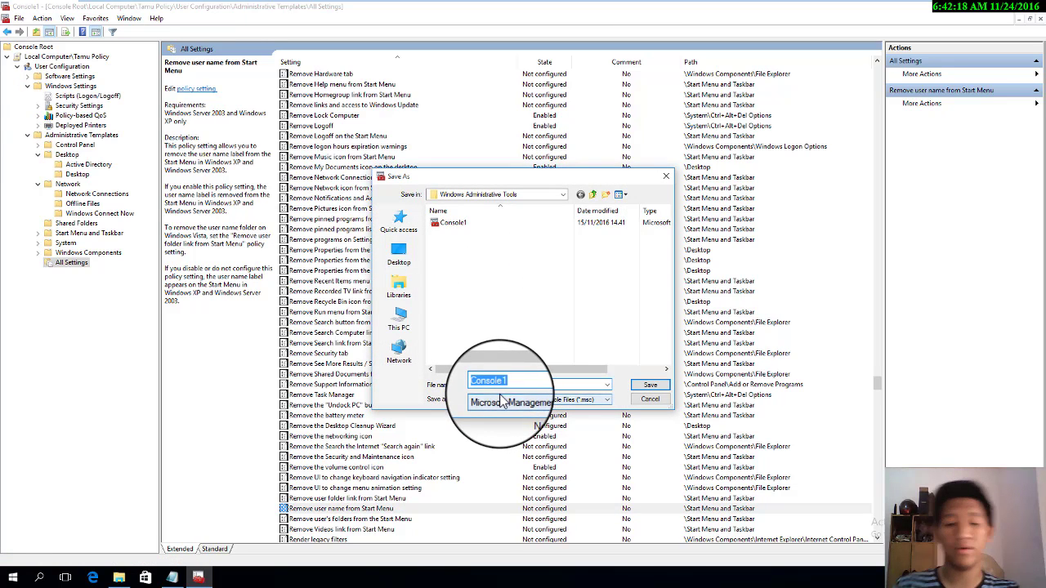
{"action": "type", "text": "Untuk Tamu"}
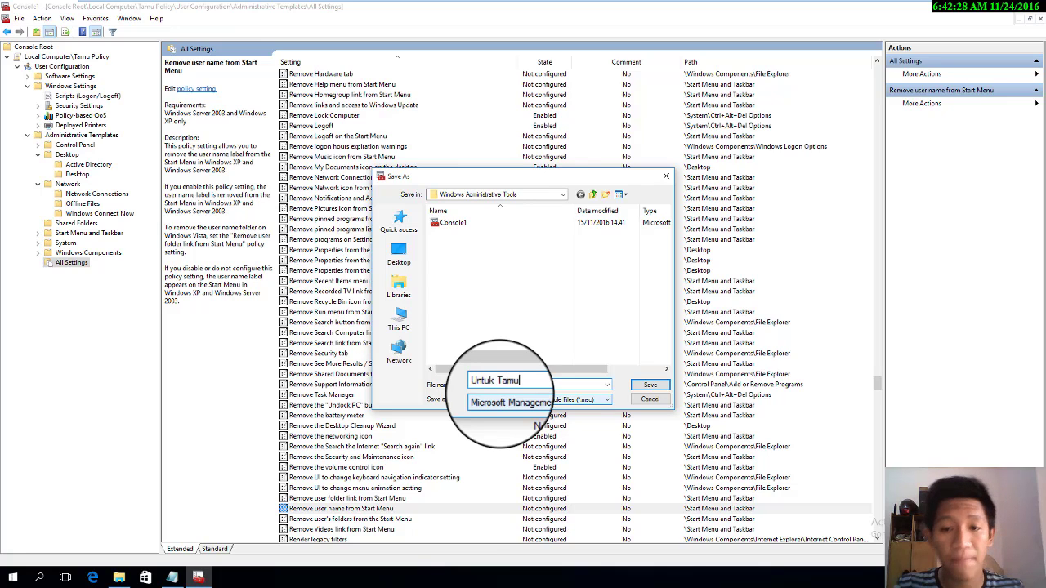
{"action": "key", "text": "Return"}
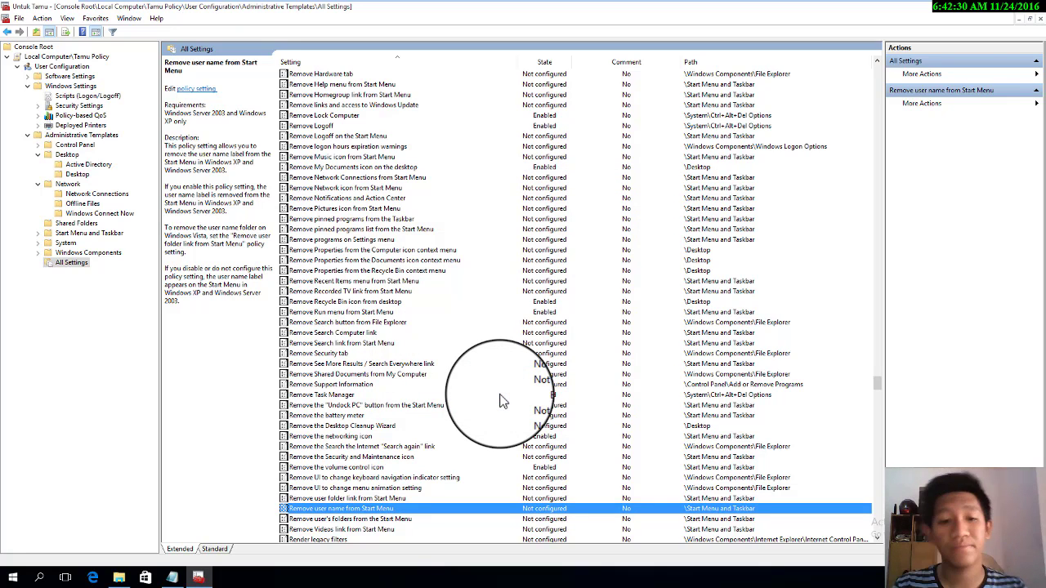
{"action": "key", "text": "alt+F4"}
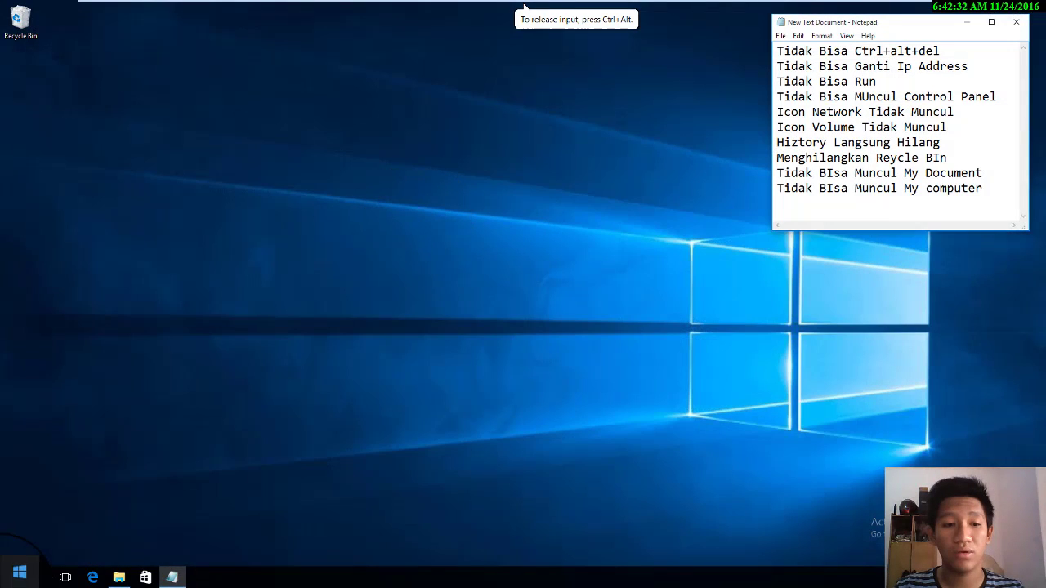
- Switch to the Tamu account and sign in with its account password
{"action": "key", "text": "super"}
{"action": "left_click", "coordinate": [45, 269]}
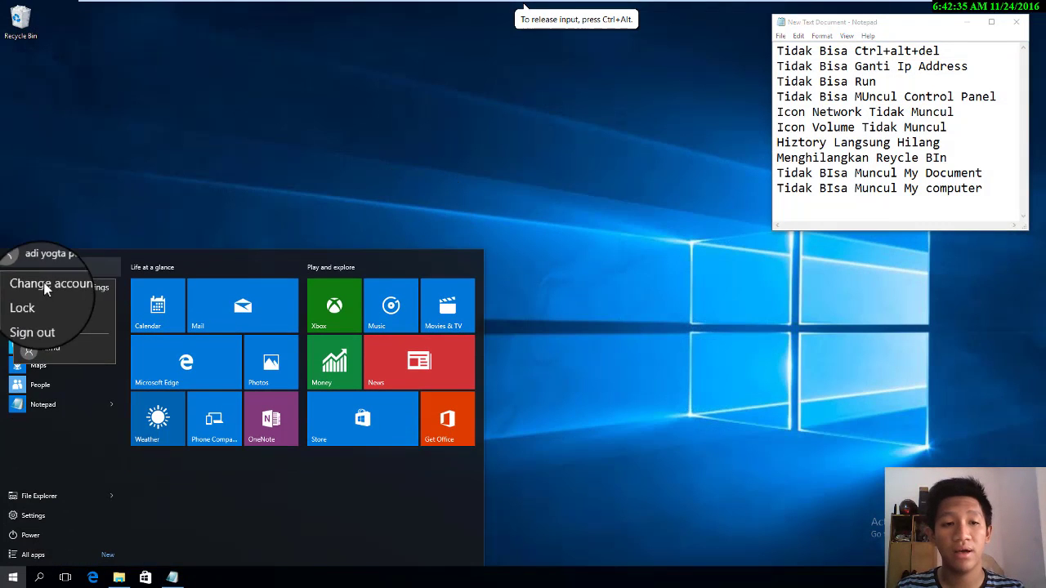
{"action": "left_click", "coordinate": [41, 352]}
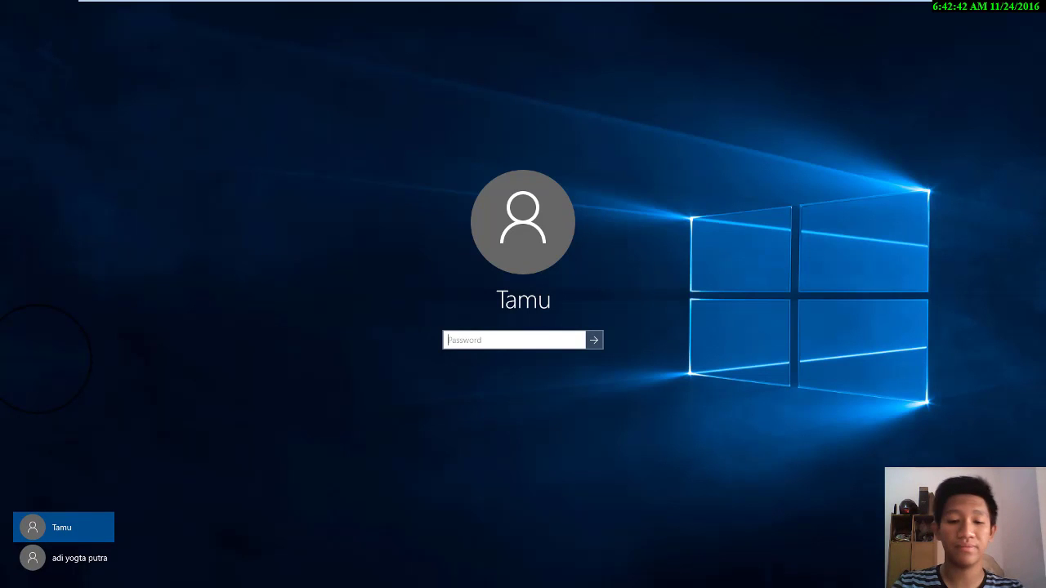
{"action": "type", "text": "••"}
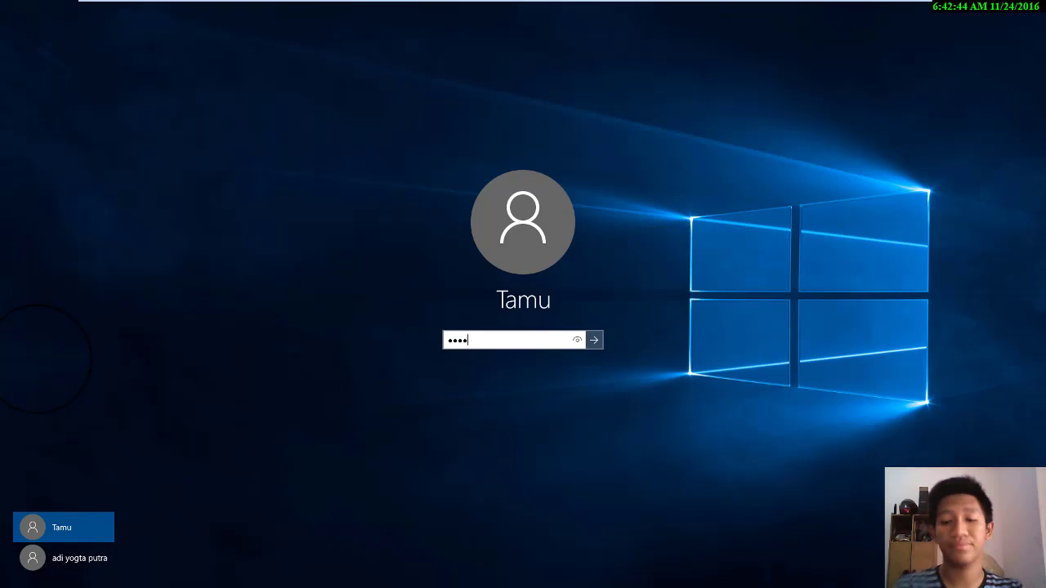
{"action": "key", "text": "Return"}
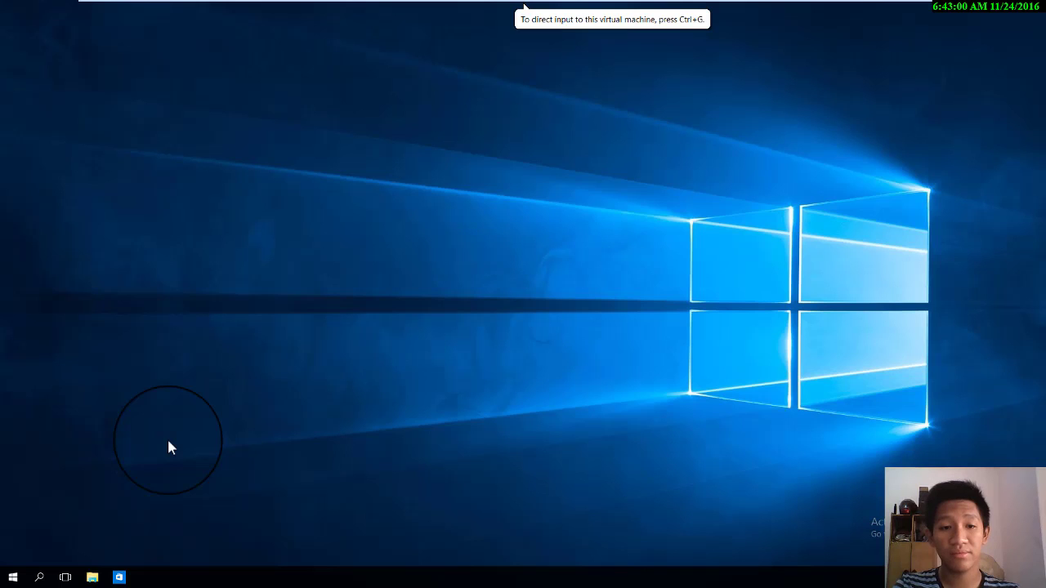
- Inspect the restricted desktop and taskbar of the Tamu account, and check File Explorer's Quick access view before closing it
{"action": "left_click", "coordinate": [248, 405]}
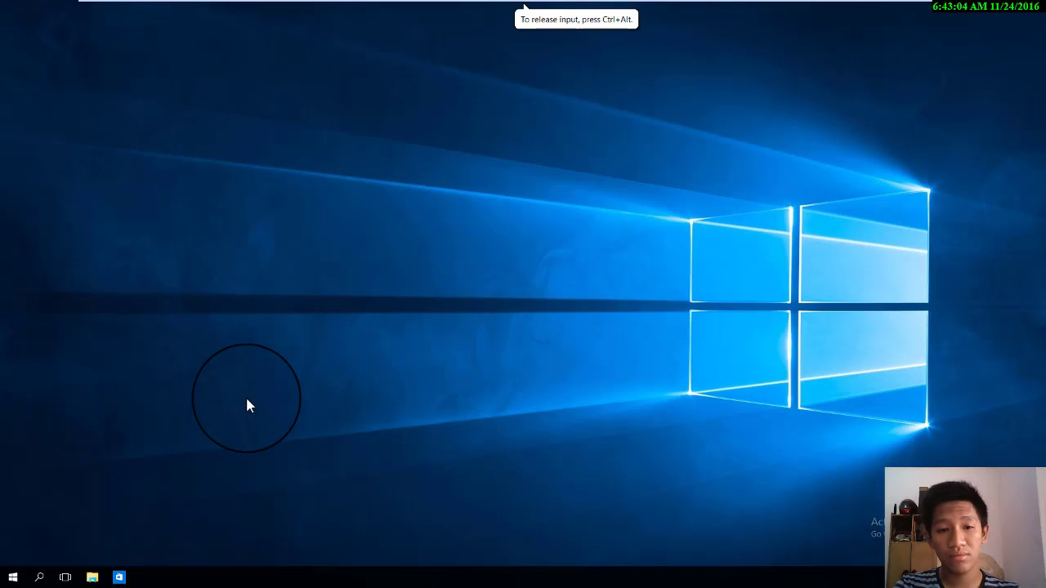
{"action": "key", "text": "ctrl+alt"}
{"action": "left_click", "coordinate": [214, 295]}
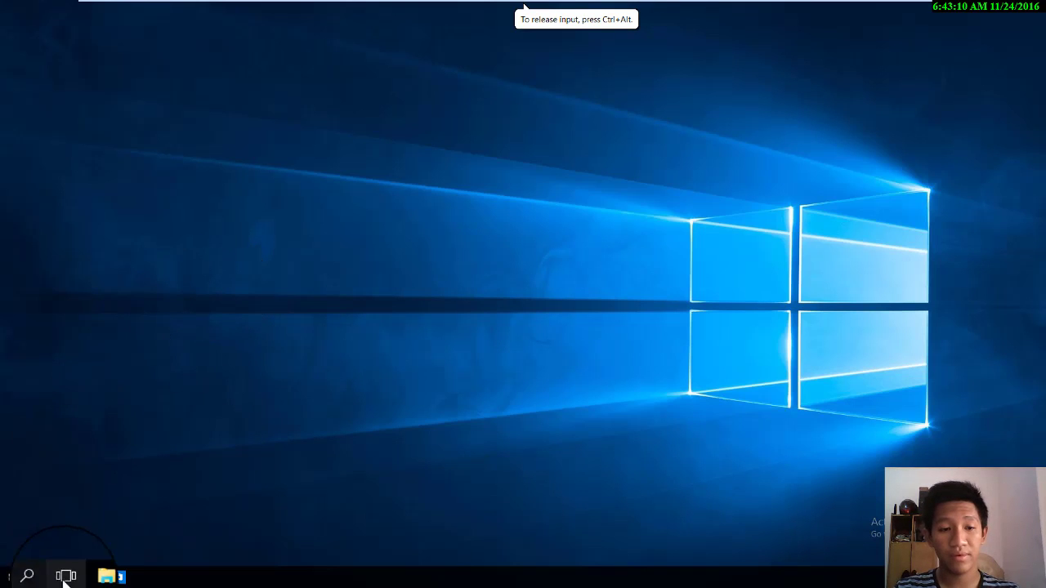
{"action": "left_click", "coordinate": [93, 577]}
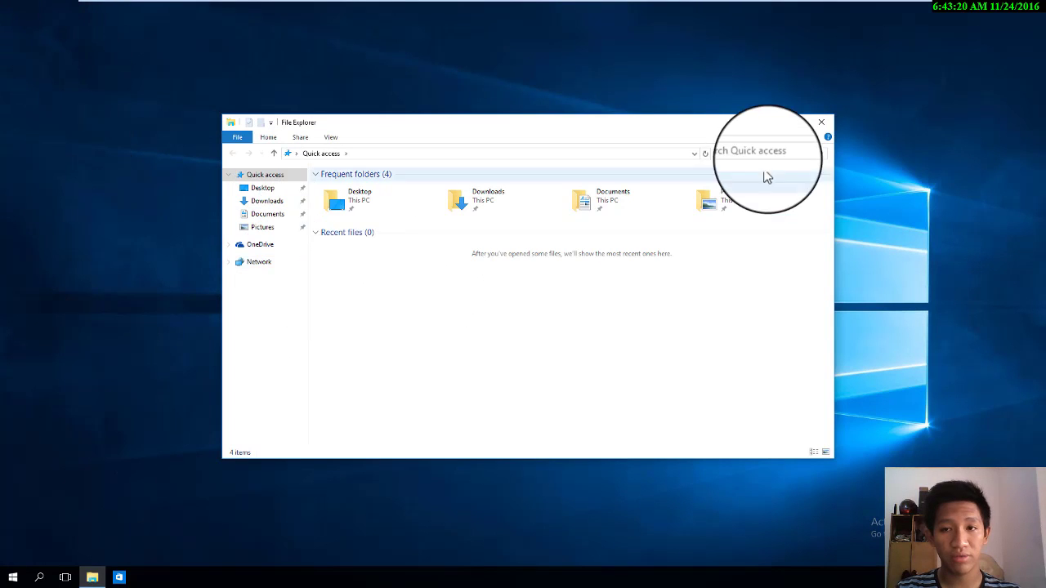
{"action": "left_click", "coordinate": [821, 122]}
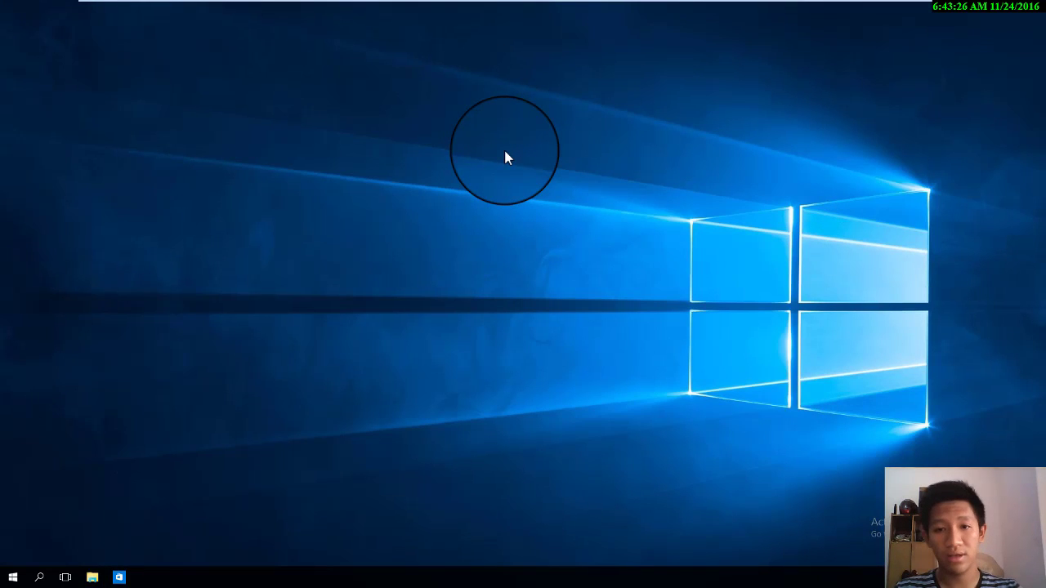
- Bring up the Windows security options screen to check which options it offers, and return to the desktop
{"action": "key", "text": "ctrl+alt+Delete"}
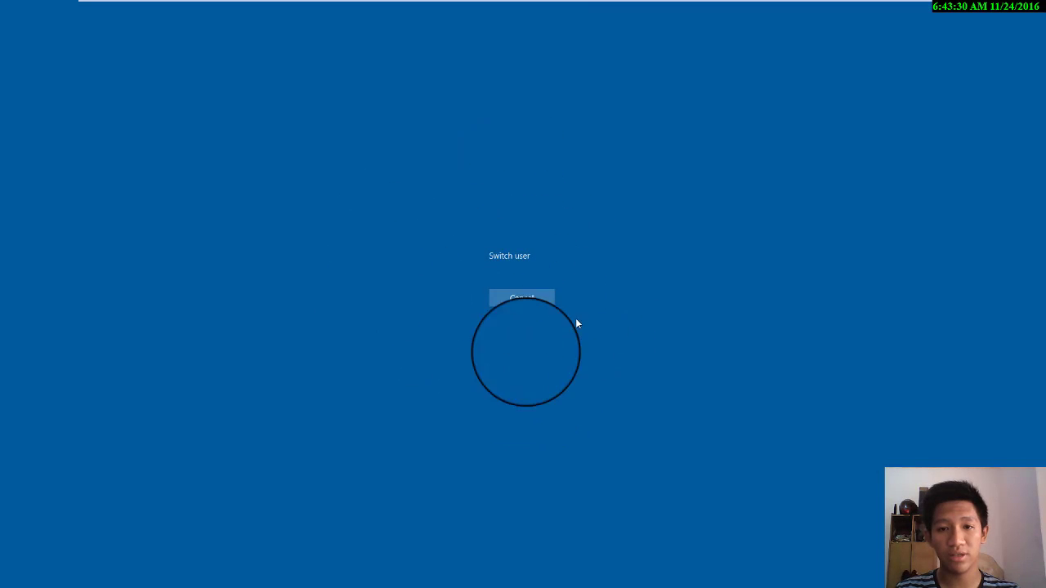
{"action": "left_click", "coordinate": [499, 304]}
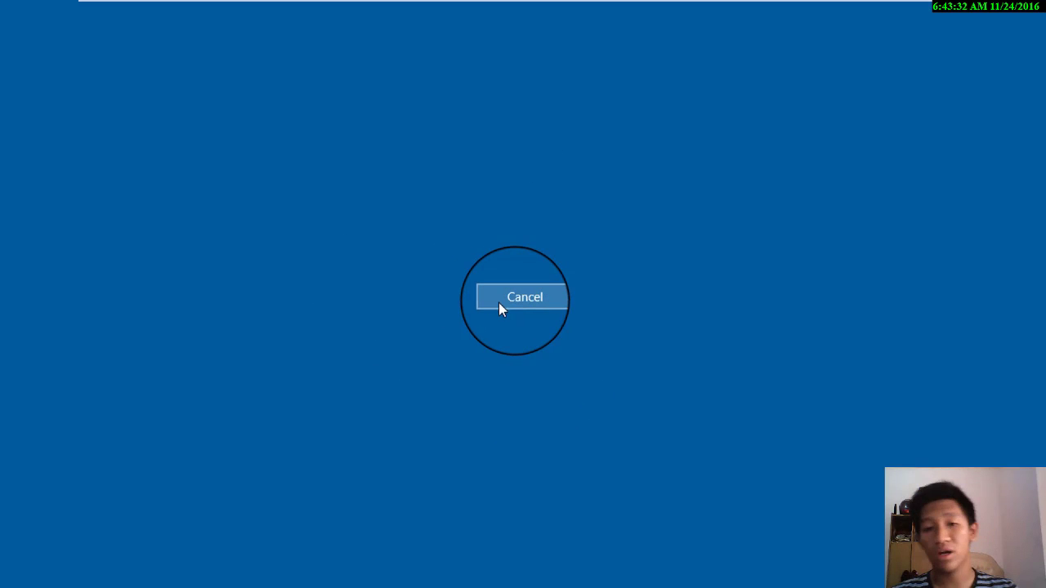
{"action": "left_click", "coordinate": [515, 301]}
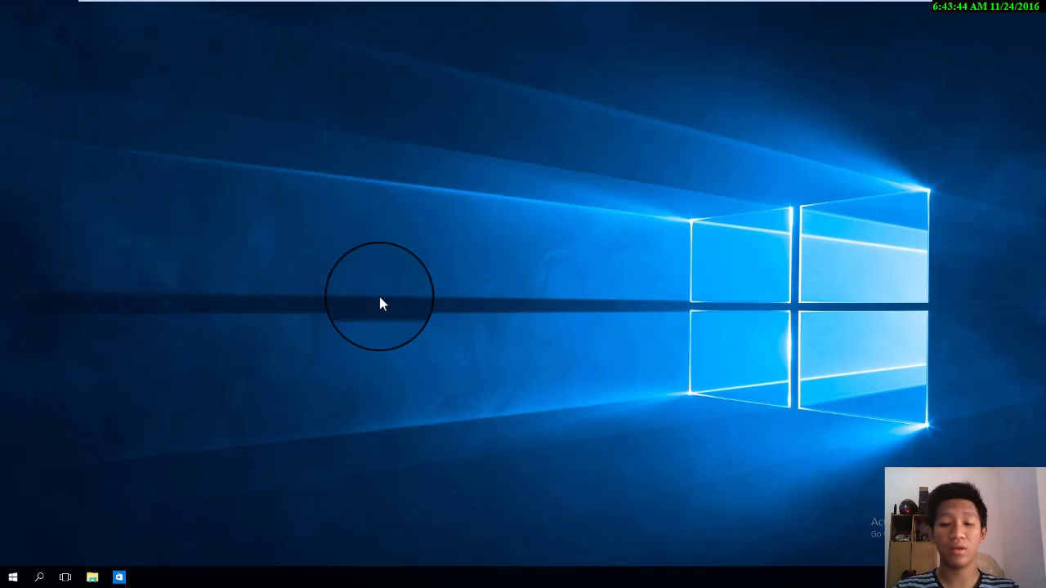
- Leave the virtual machine's full-screen view and return to the VMware Workstation window
{"action": "key", "text": "ctrl+alt+Return"}
{"action": "left_click", "coordinate": [122, 444]}
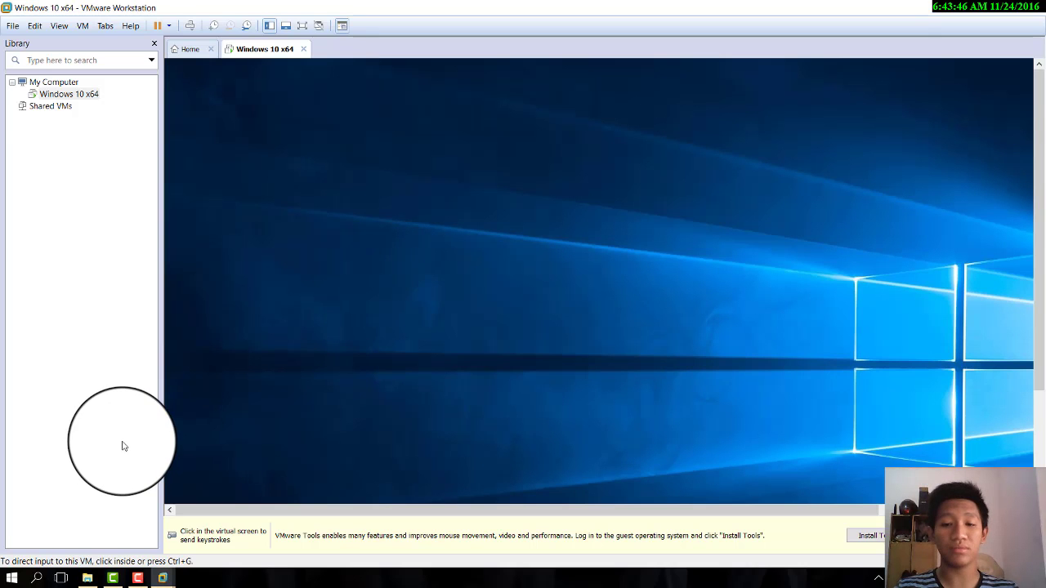